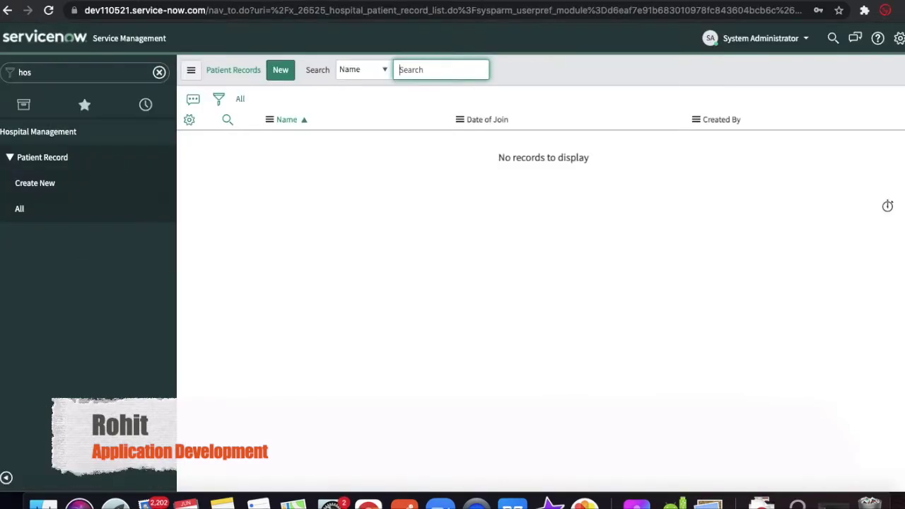
- Open the Hospital Management 1.0.0 application in ServiceNow Studio from the Patient Records list
click(283, 75)
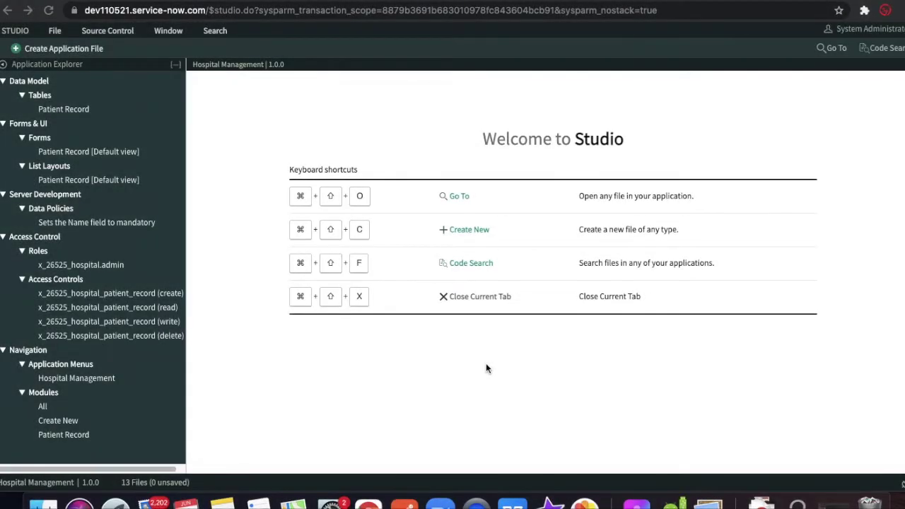
- Open the Patient Record [Default view] form design and list the available field types
click(100, 157)
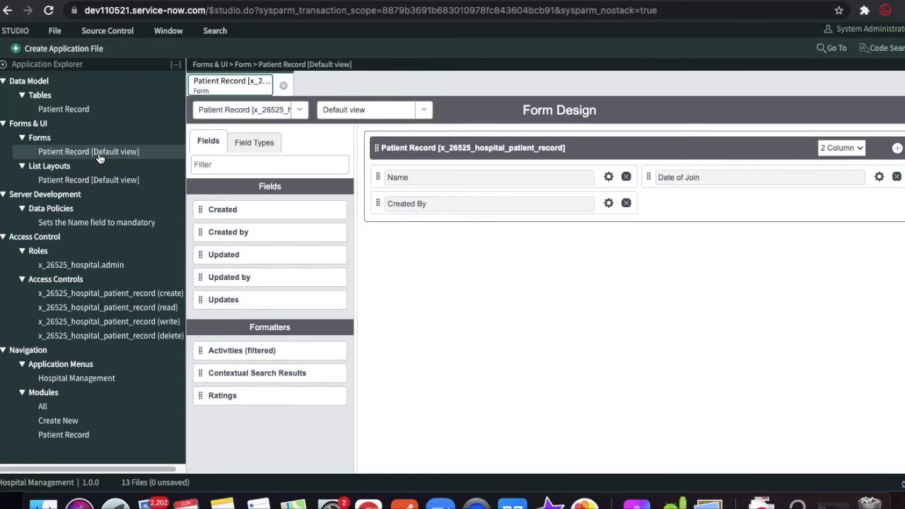
click(258, 143)
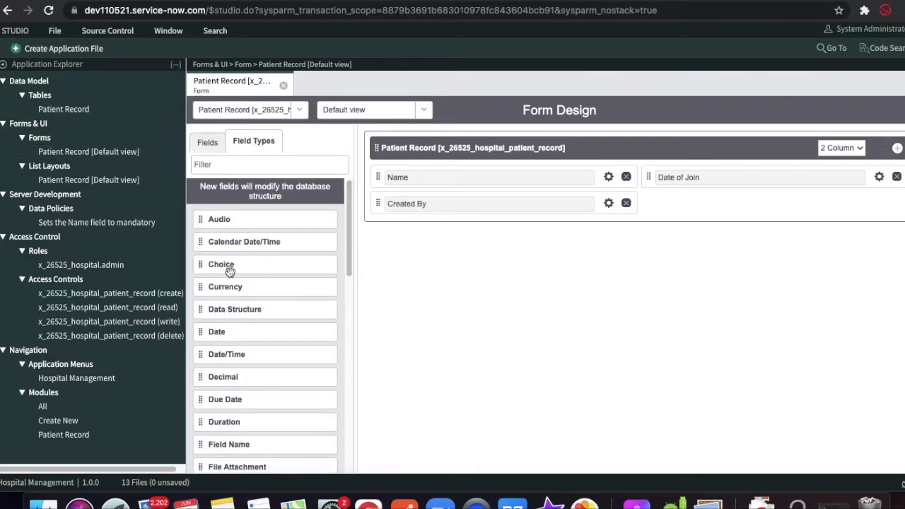
- Add a Choice field next to Name with label State and name state
drag(228, 269, 706, 176)
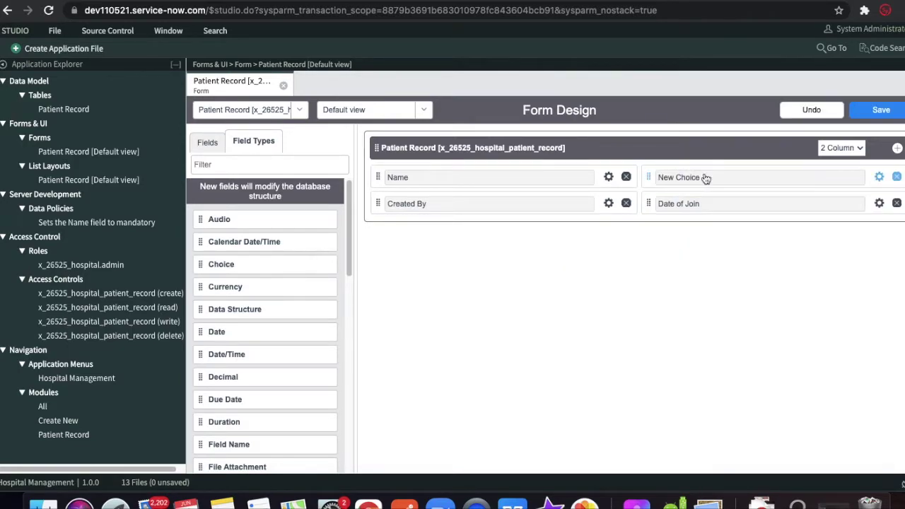
click(879, 177)
triple_click(648, 229)
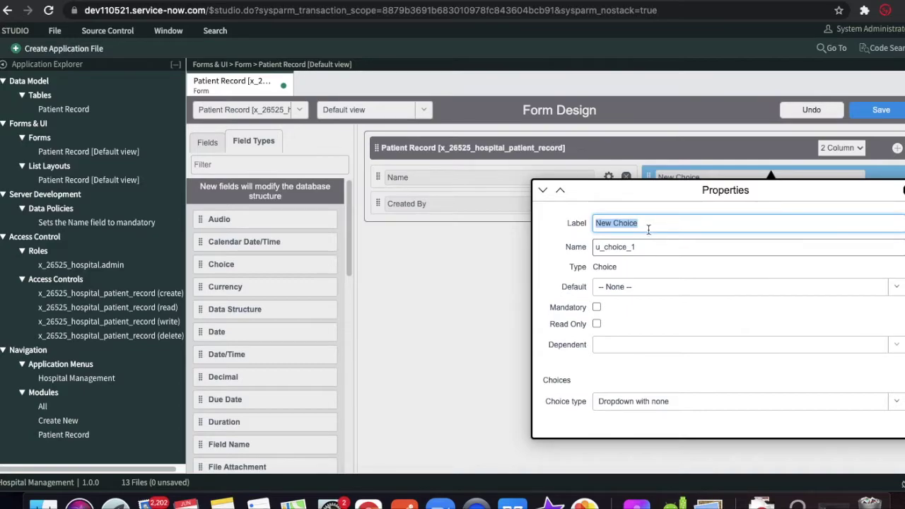
text(State)
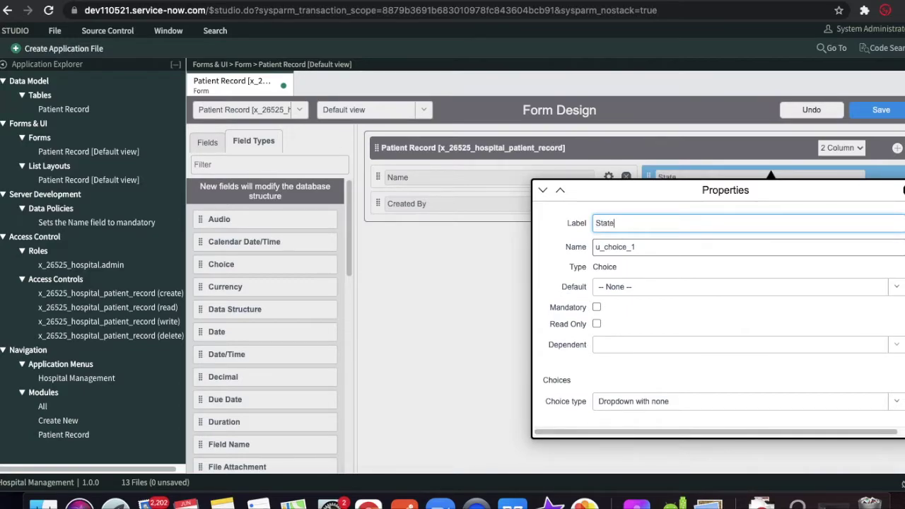
double_click(645, 245)
key(BackSpace)
text(s)
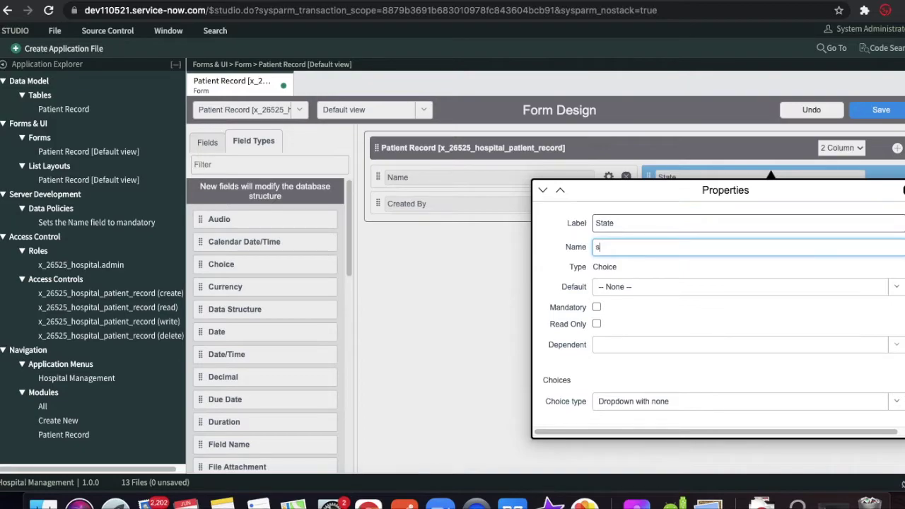
text(tate)
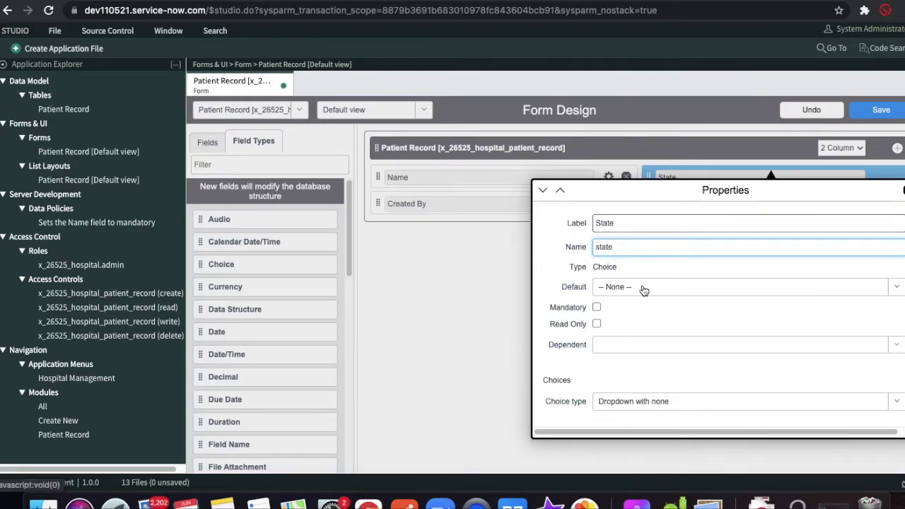
click(644, 287)
click(551, 288)
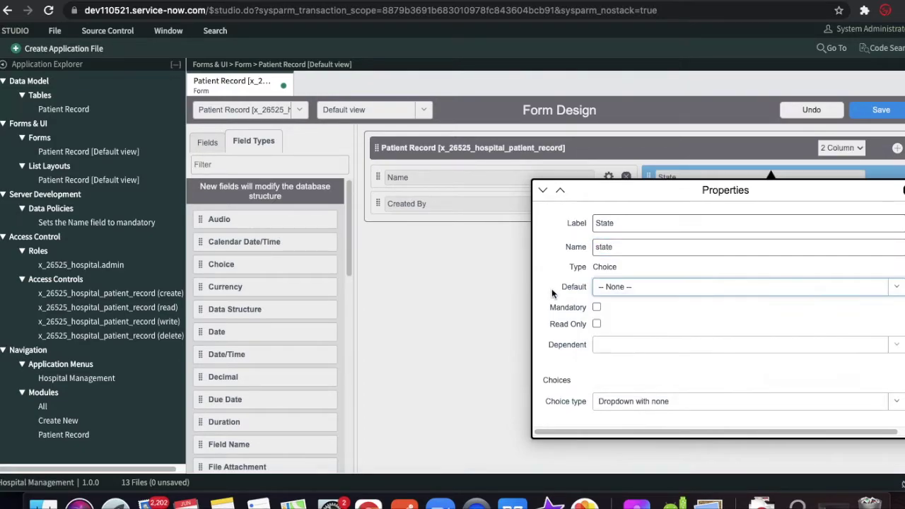
scroll(551, 329, down, 3)
- Label the three choices New, In Progress and Complete
click(606, 340)
key(BackSpace)
key(BackSpace)
key(BackSpace)
key(BackSpace)
key(BackSpace)
key(BackSpace)
key(BackSpace)
key(BackSpace)
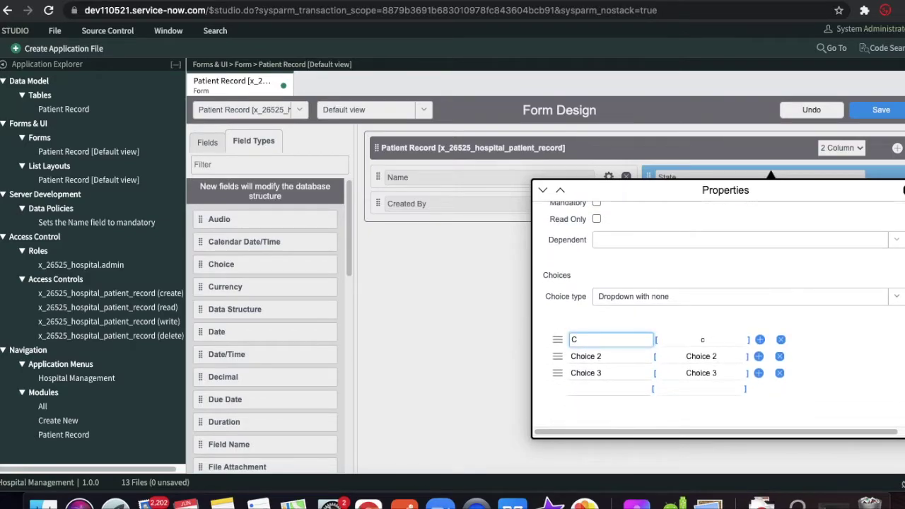
text(New)
click(606, 356)
drag(605, 357, 569, 356)
text(in Pr)
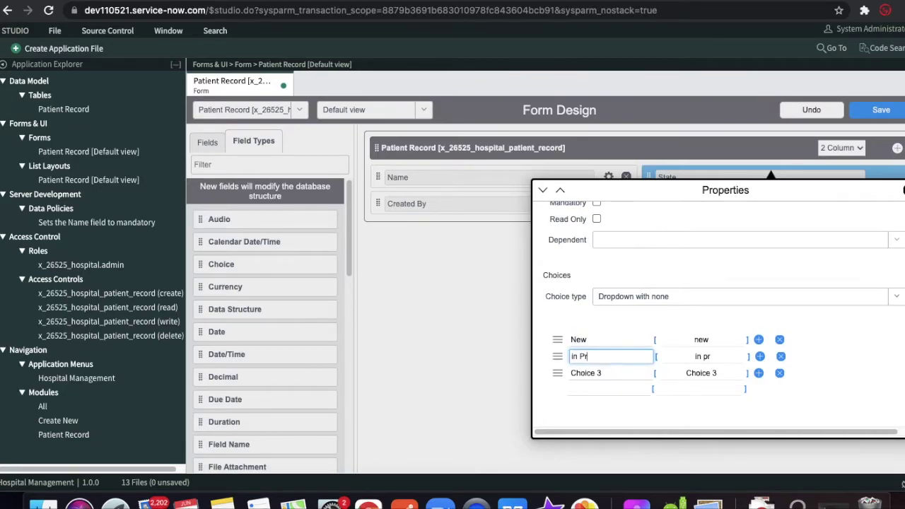
text(ogress)
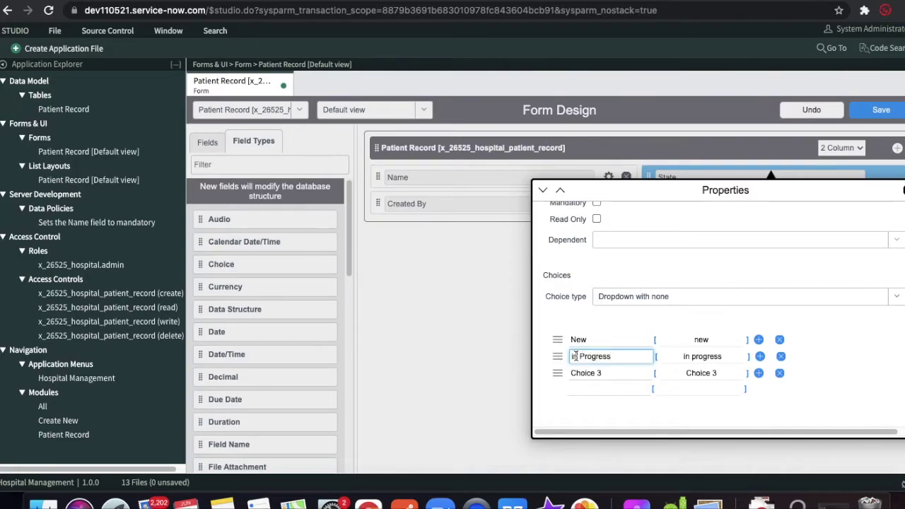
key(BackSpace)
text(I)
drag(603, 375, 566, 372)
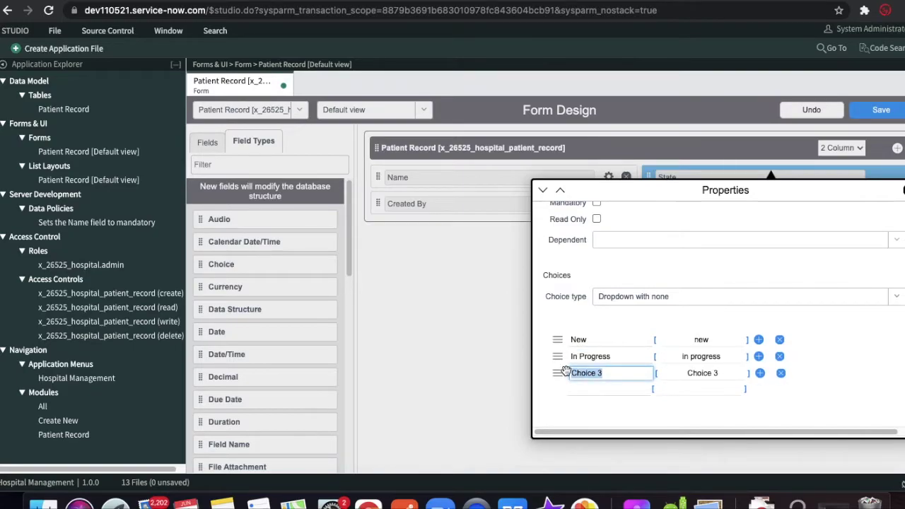
text(Complete)
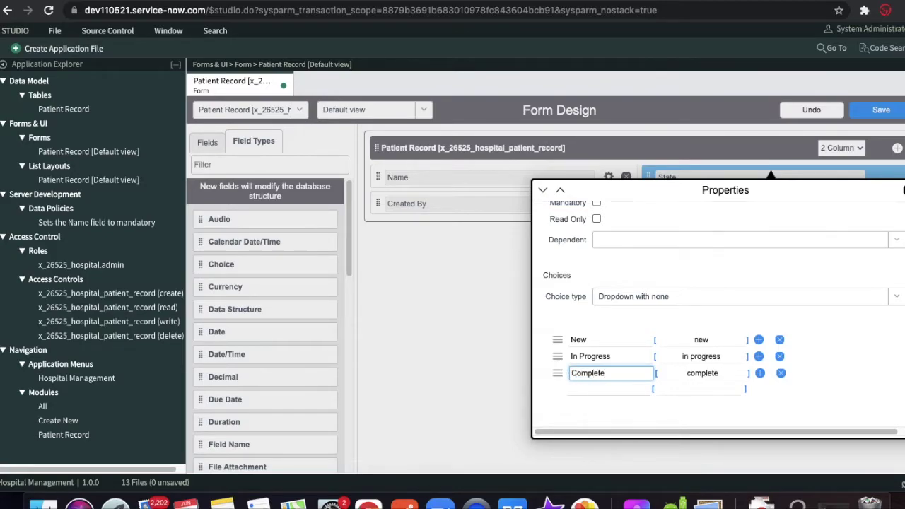
- Give the choices stored values 1, 2 and 3
click(710, 340)
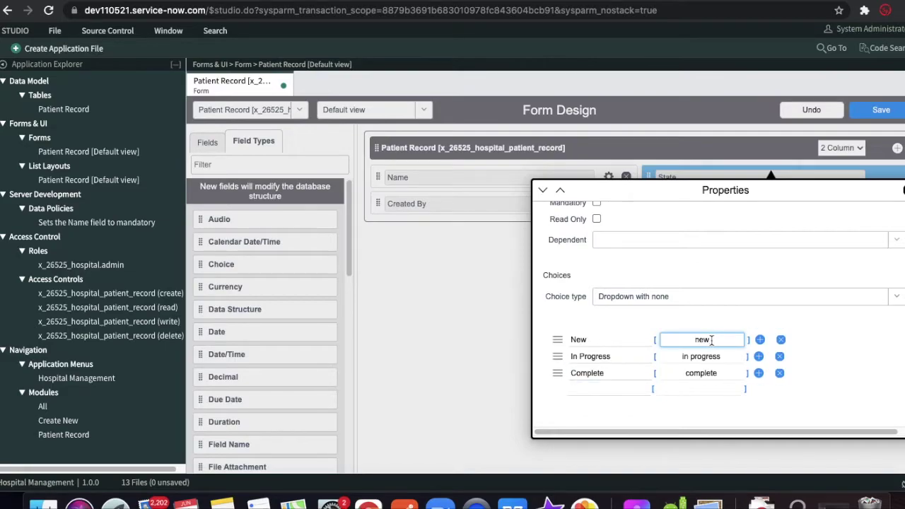
drag(710, 340, 665, 340)
text(1)
click(722, 358)
drag(735, 358, 674, 361)
key(Right)
text(2)
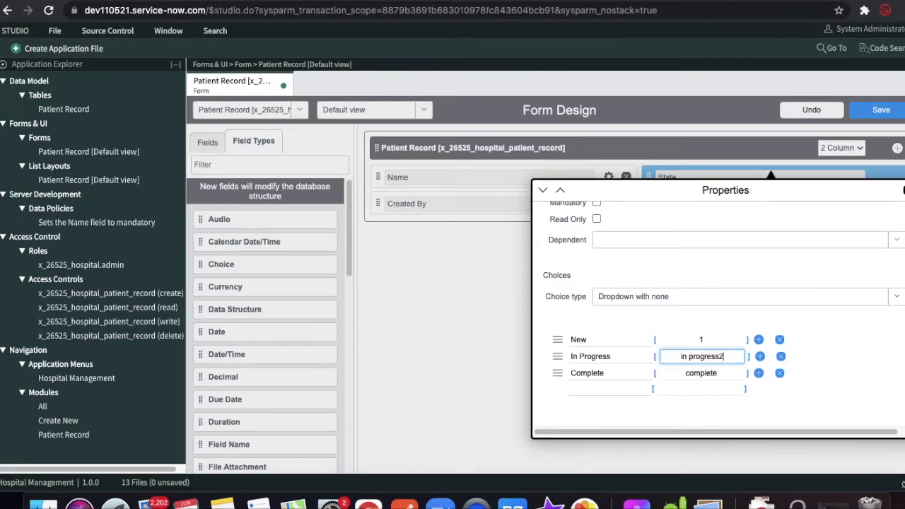
key(ctrl+a)
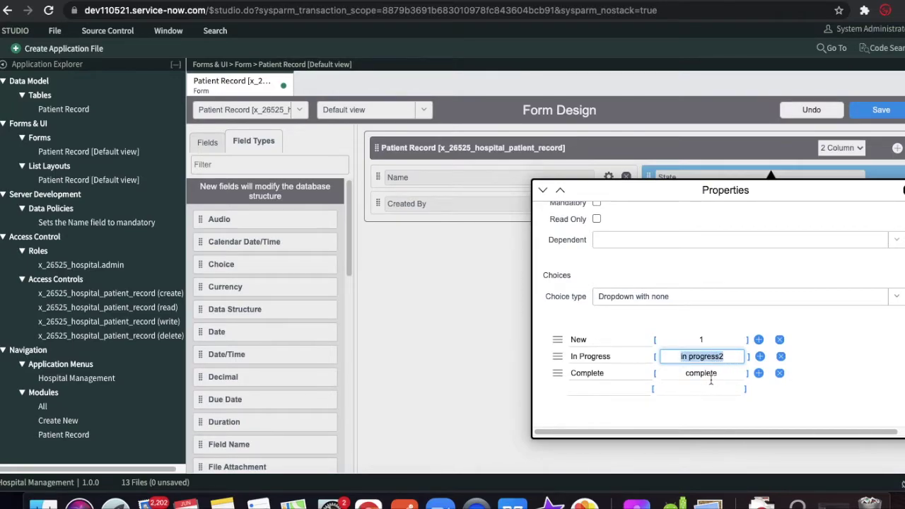
text(2)
click(724, 373)
drag(721, 373, 670, 374)
text(3)
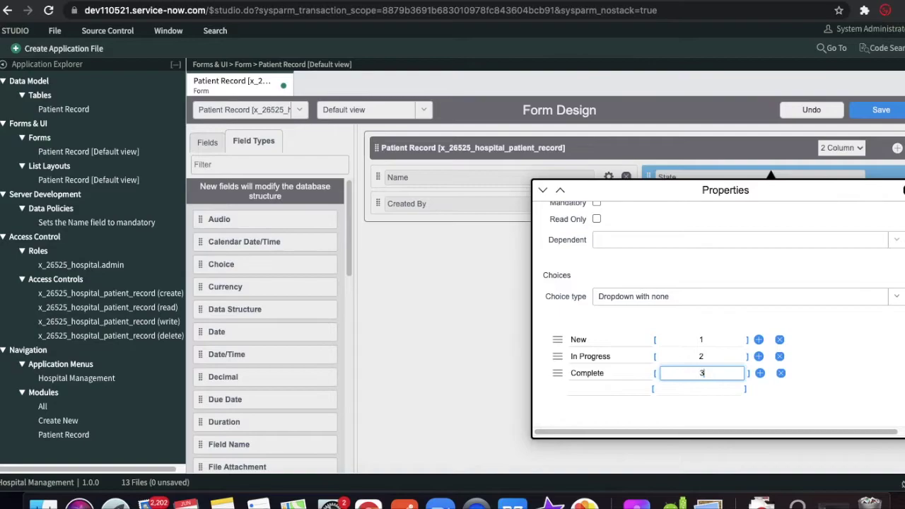
- Keep the choice type unchanged and make New the default state
scroll(810, 370, up, 2)
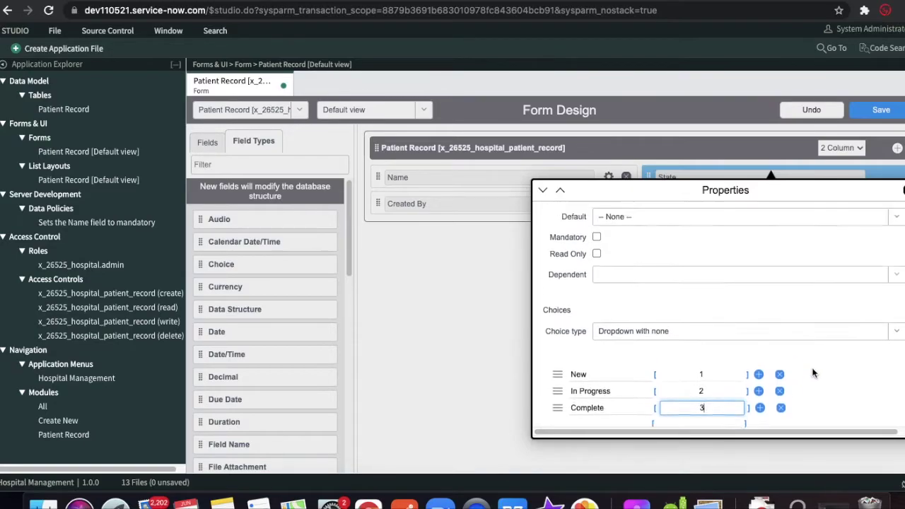
click(741, 363)
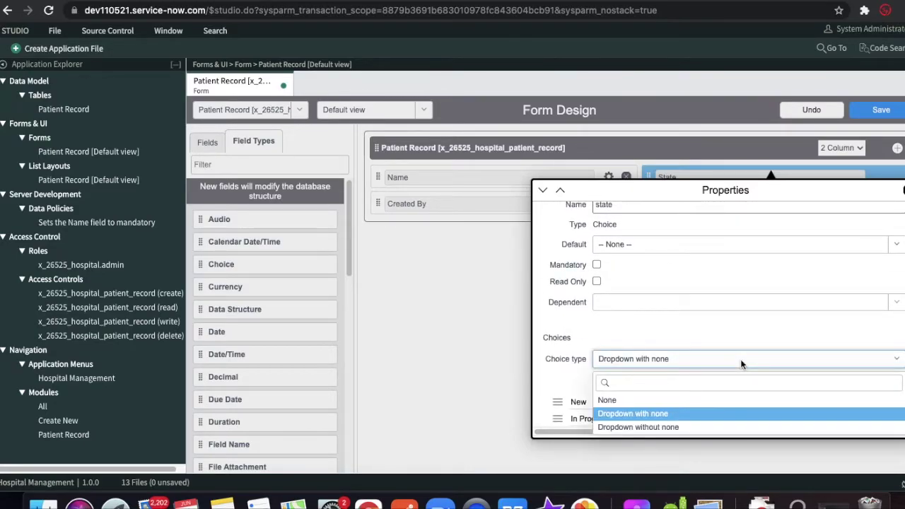
click(667, 336)
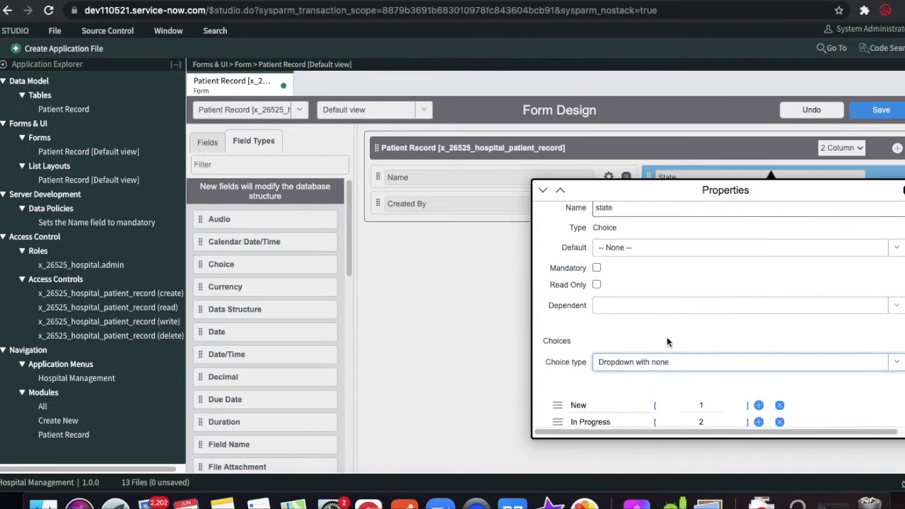
scroll(667, 337, up, 1)
click(659, 264)
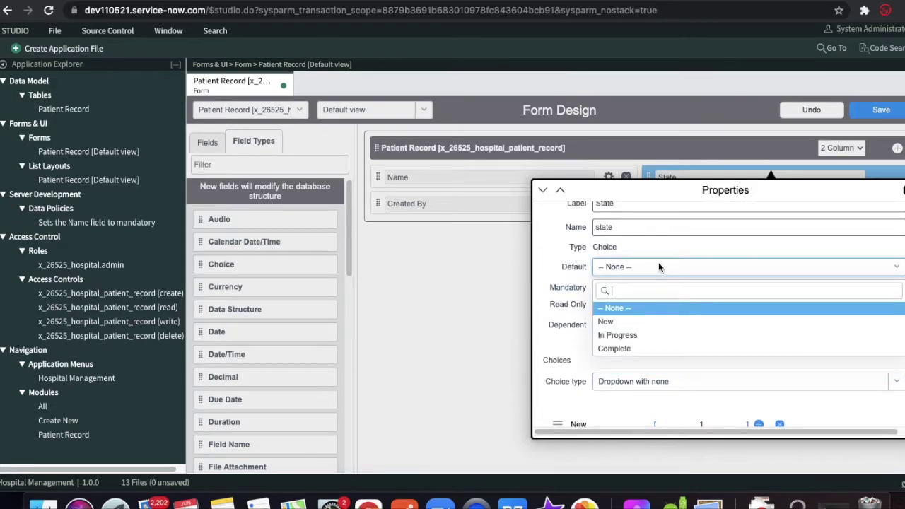
click(608, 322)
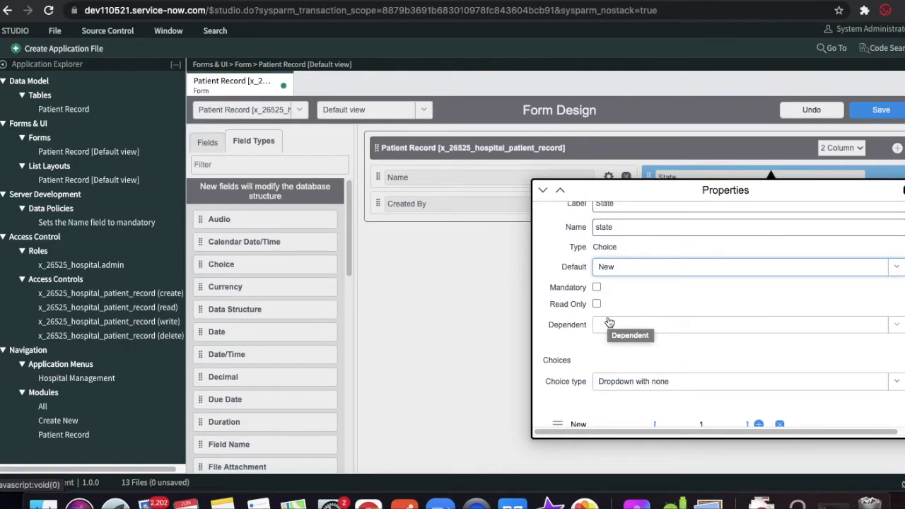
scroll(608, 323, down, 3)
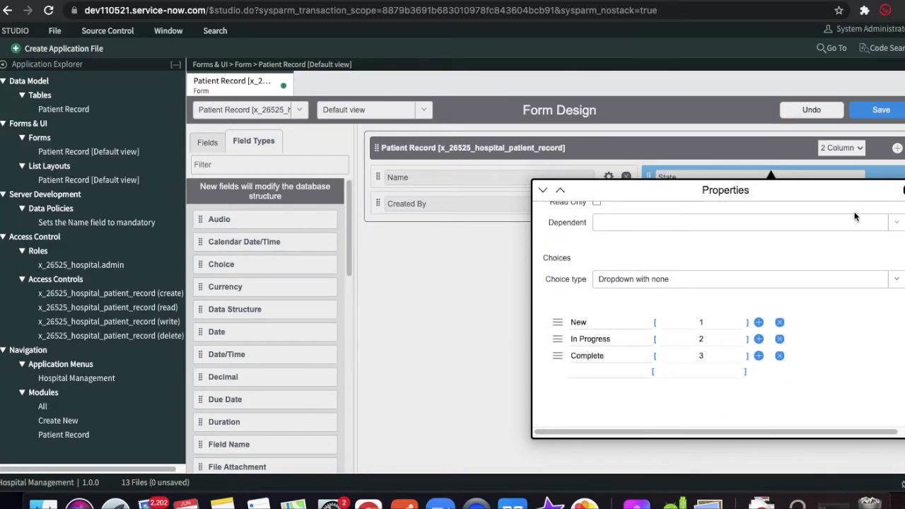
click(902, 190)
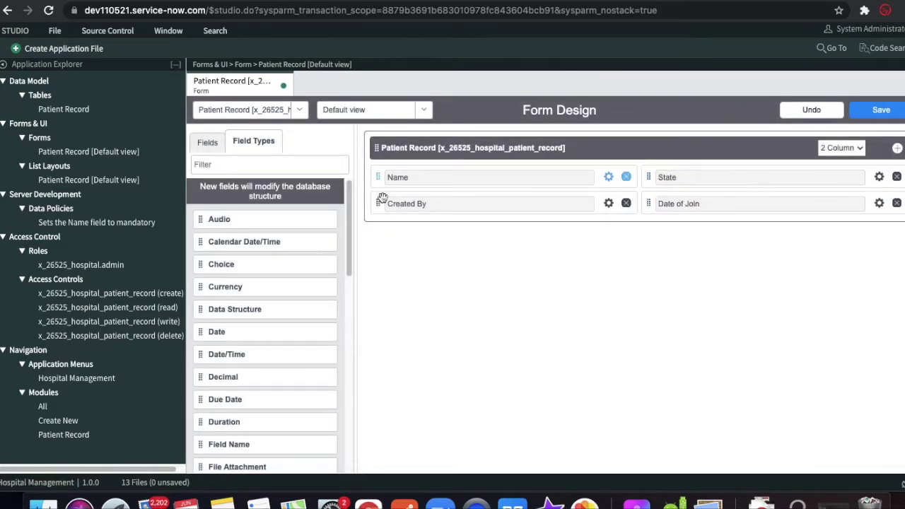
- Filter and scroll the field-type list to locate the Reference type
click(268, 166)
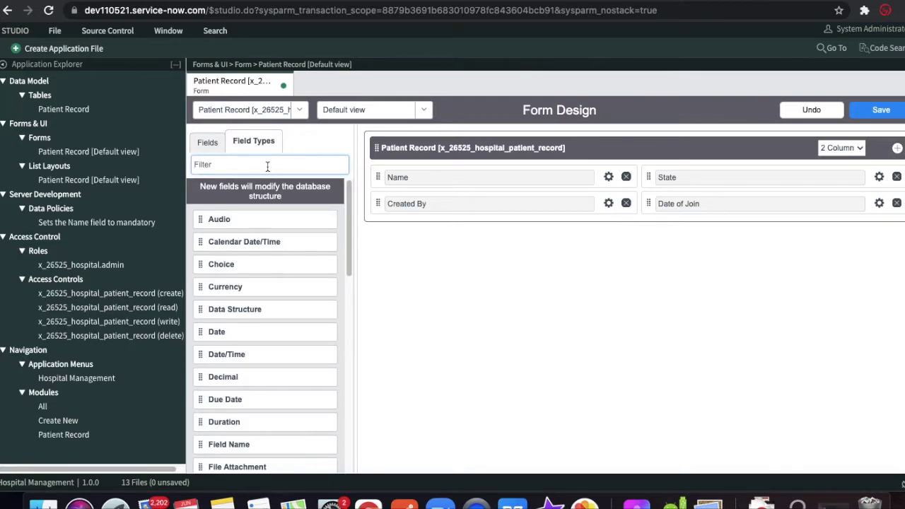
text(clos)
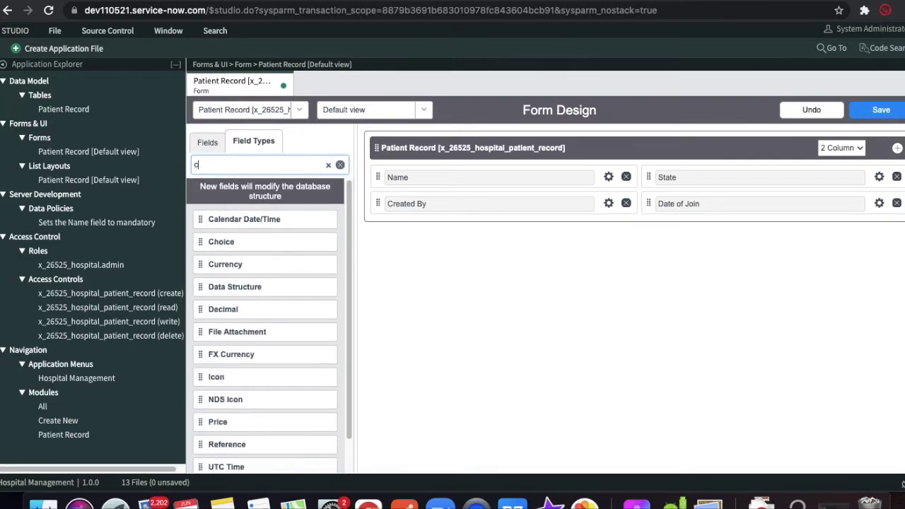
key(BackSpace)
key(BackSpace)
key(BackSpace)
key(BackSpace)
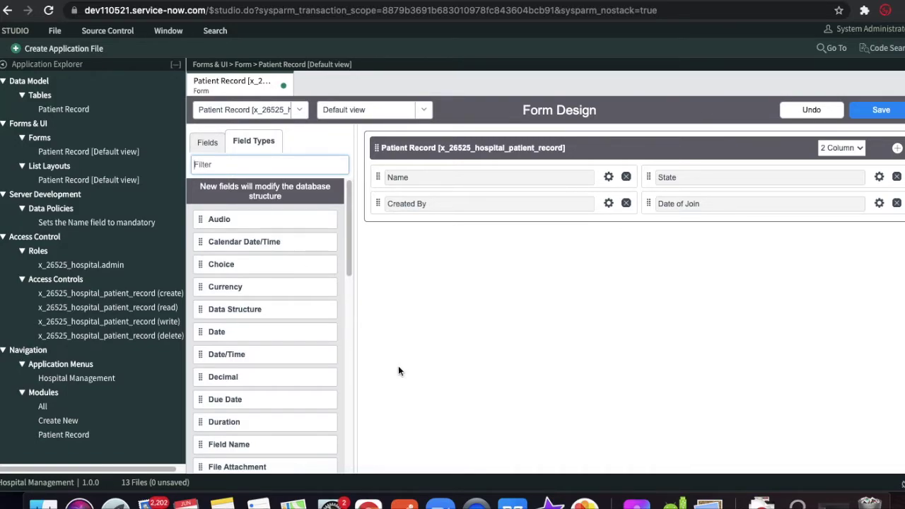
drag(348, 242, 340, 419)
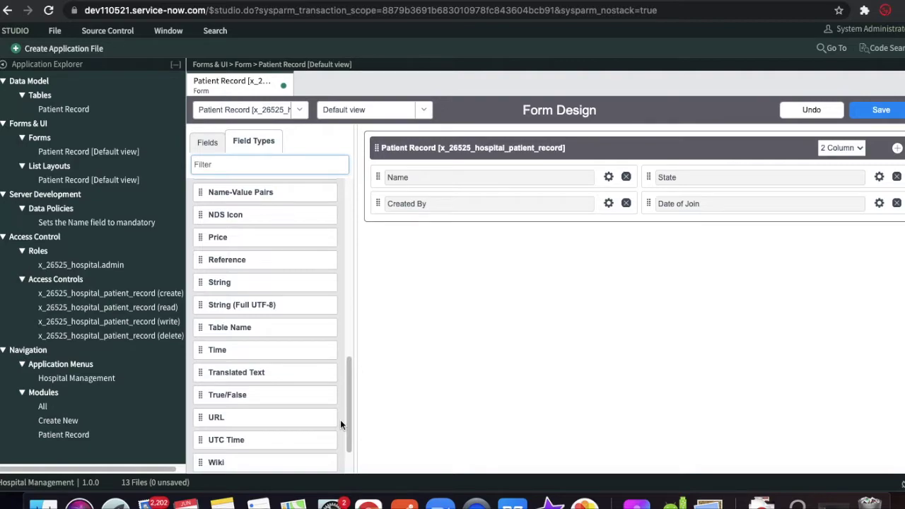
drag(347, 398, 343, 423)
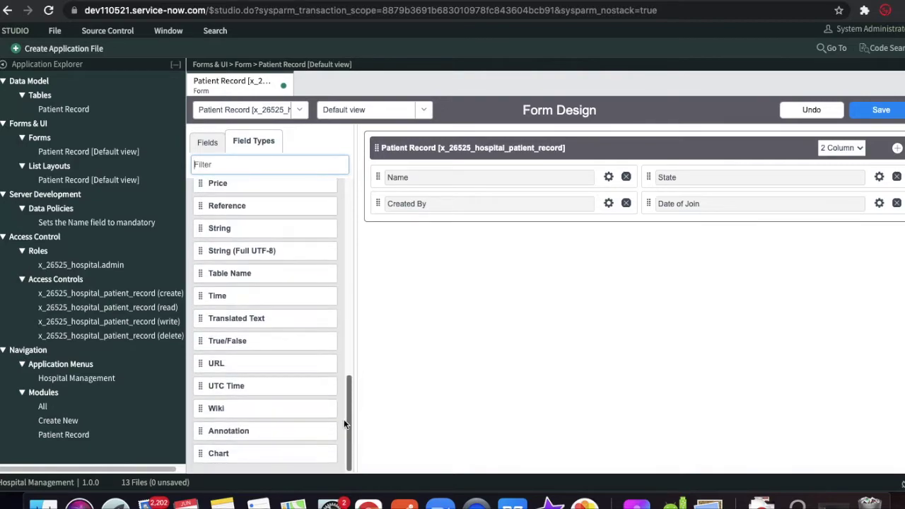
drag(348, 422, 346, 234)
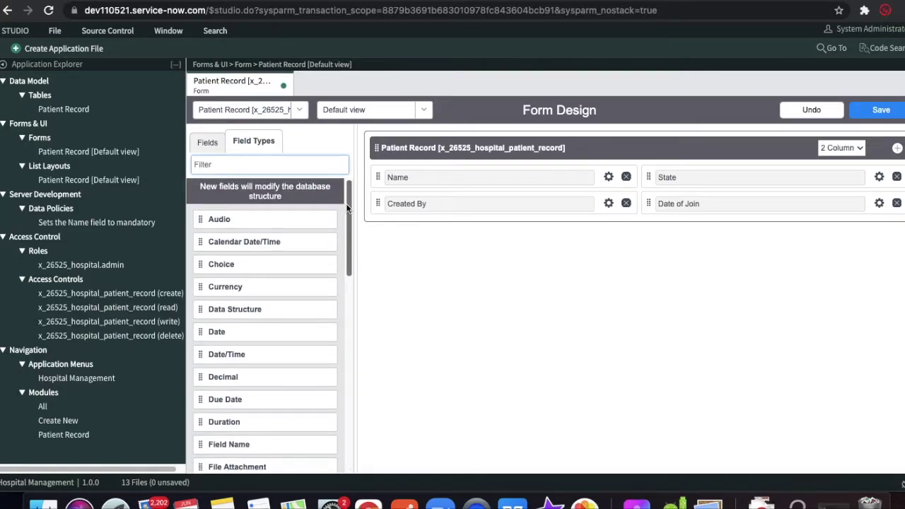
- Add a Reference field to the form with label Closed By and name closed_by
text(re)
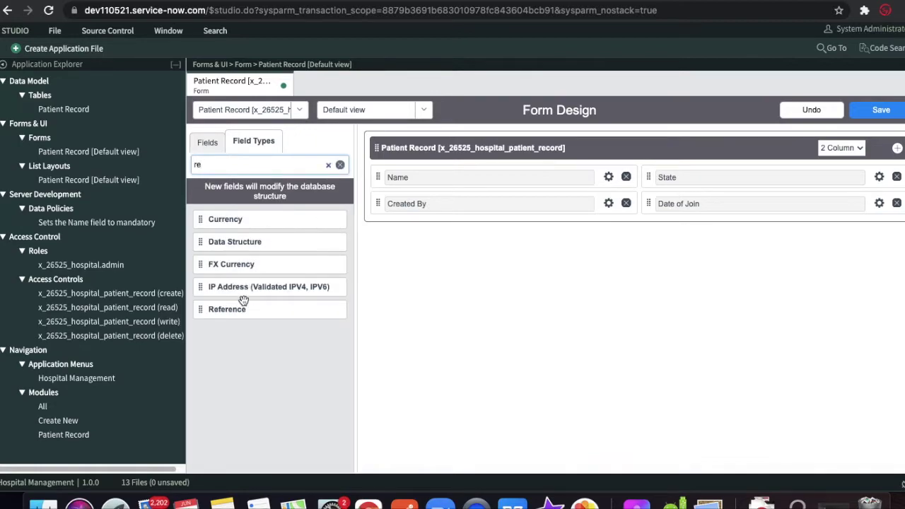
drag(226, 318, 424, 240)
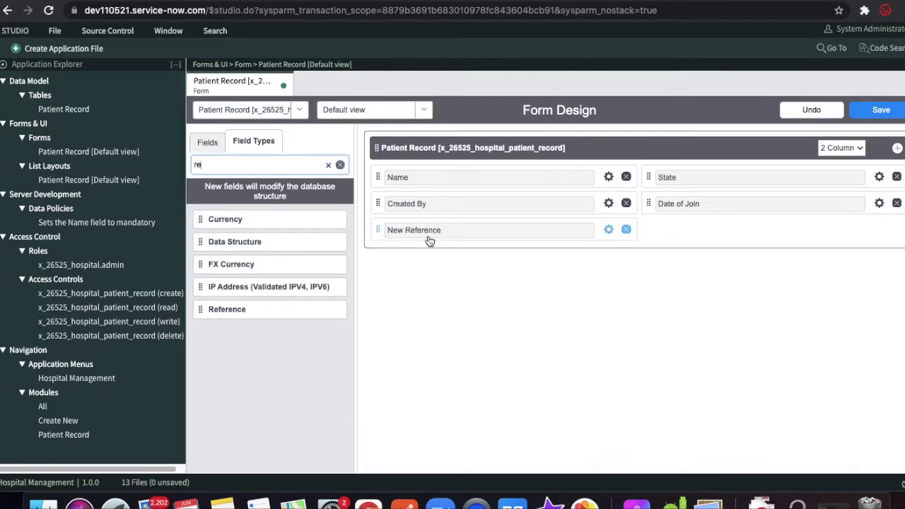
click(608, 229)
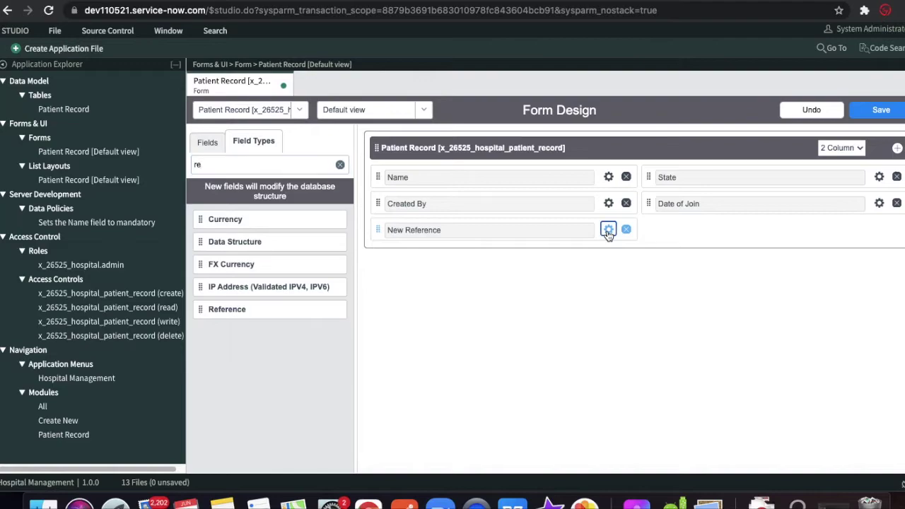
text(Clo)
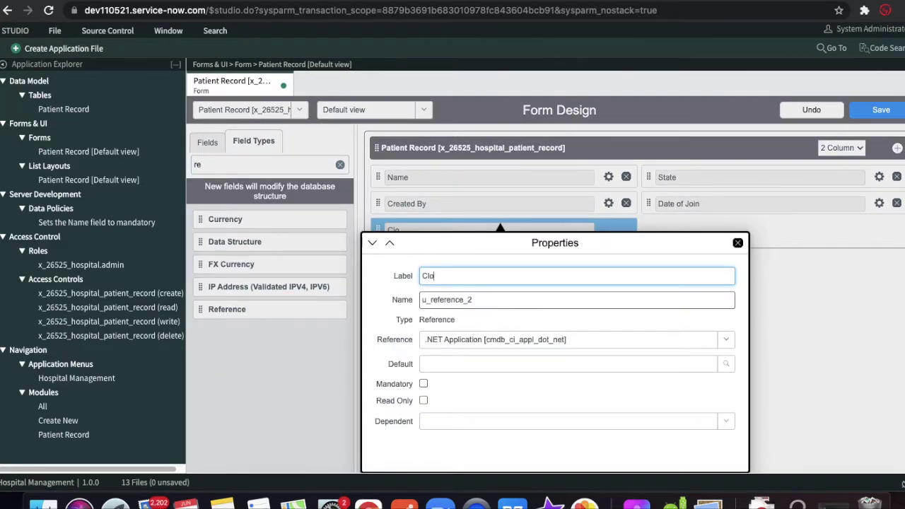
text(sed By)
key(Tab)
text(cl)
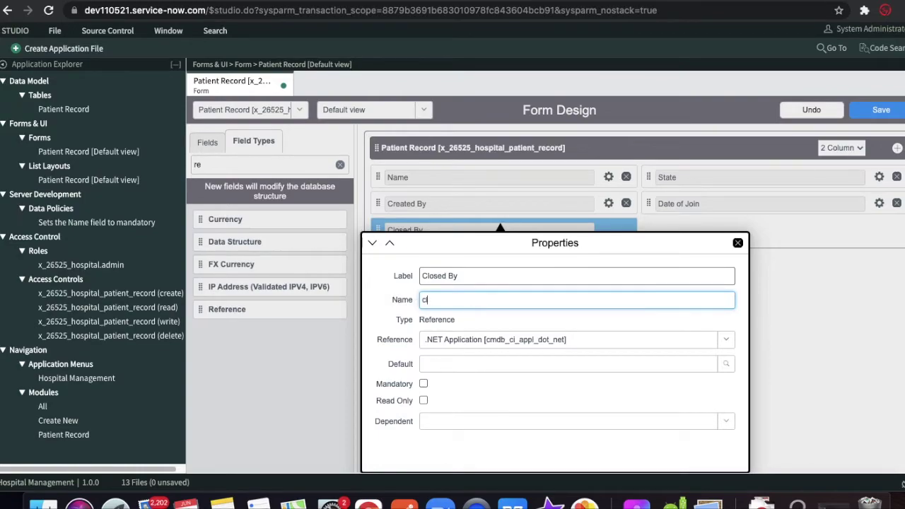
text(osed_by)
- Point Closed By at User [sys_user] and add an empty new section
click(460, 341)
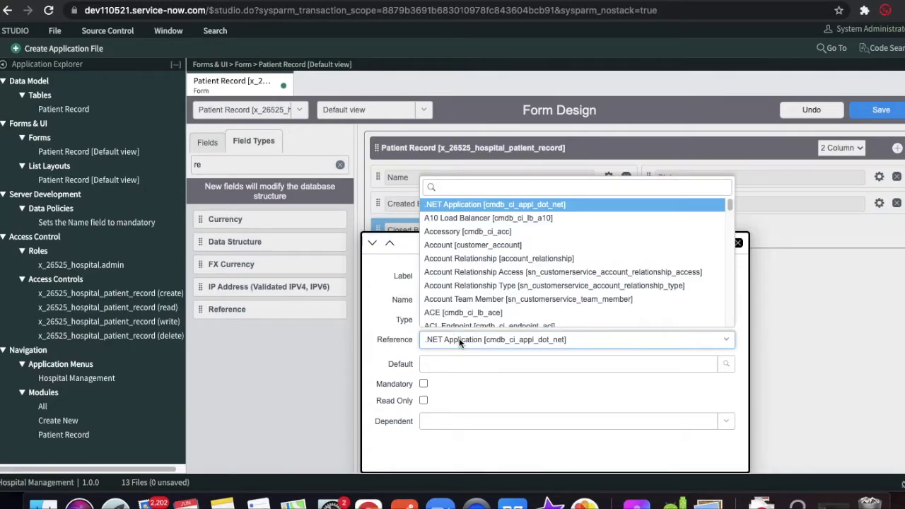
text(sys_user)
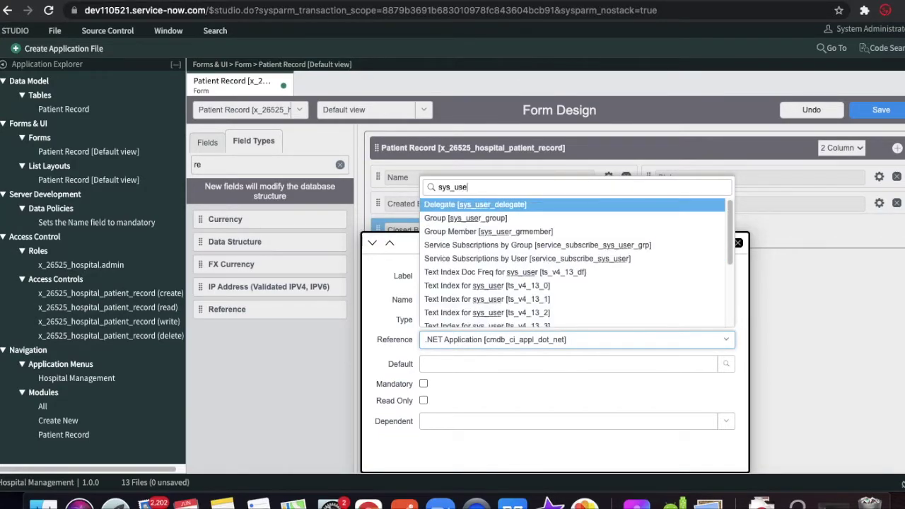
key(Down)
key(Down)
key(Down)
key(Down)
key(Down)
key(Down)
key(Down)
key(Down)
key(Down)
key(Down)
key(Down)
key(Down)
key(Down)
key(Down)
key(Down)
key(Down)
key(Down)
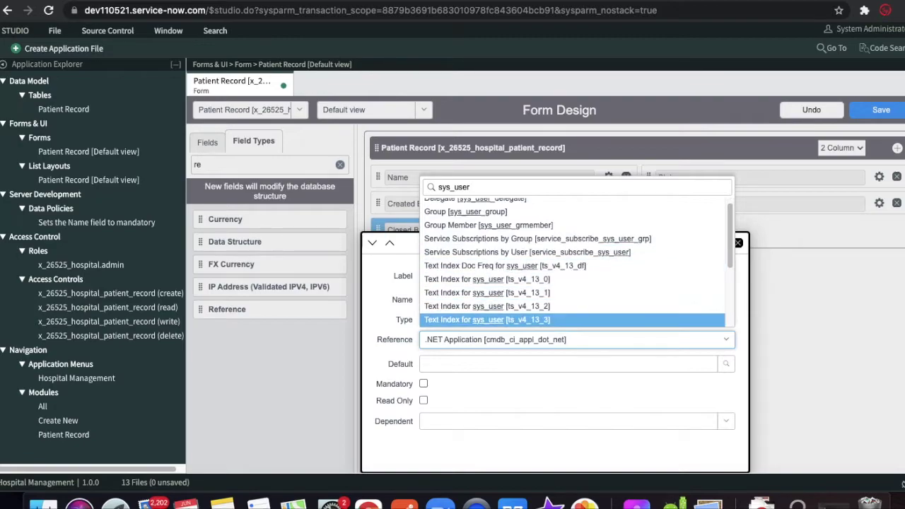
key(Return)
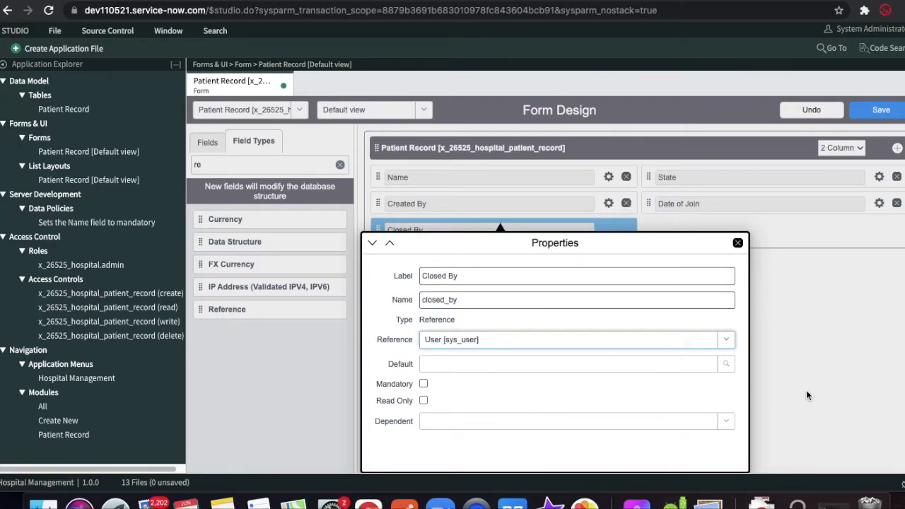
click(739, 244)
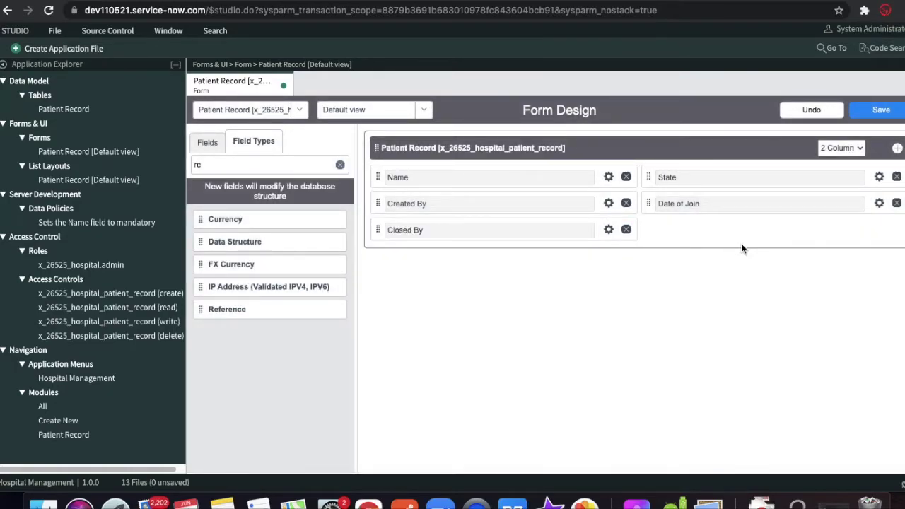
click(896, 150)
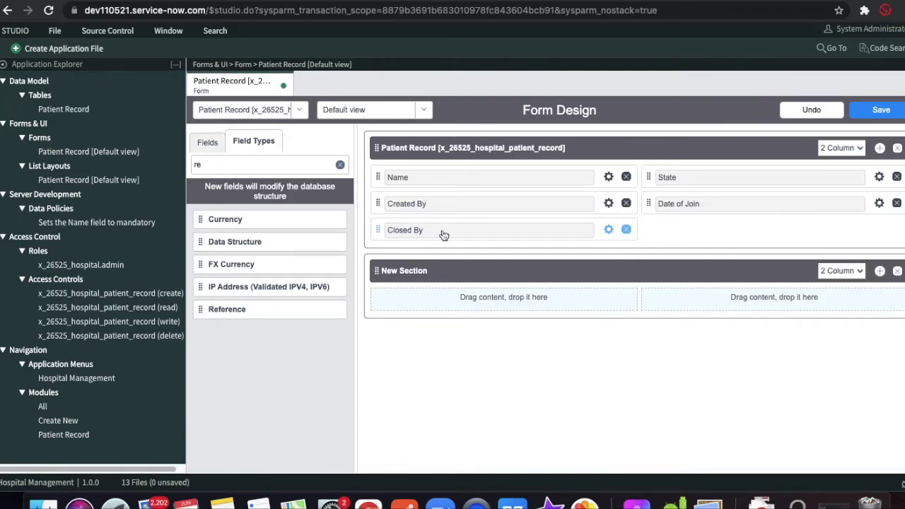
- Place Created By and Closed By in the New Section, Date of Join under Name, and save
drag(373, 231, 721, 279)
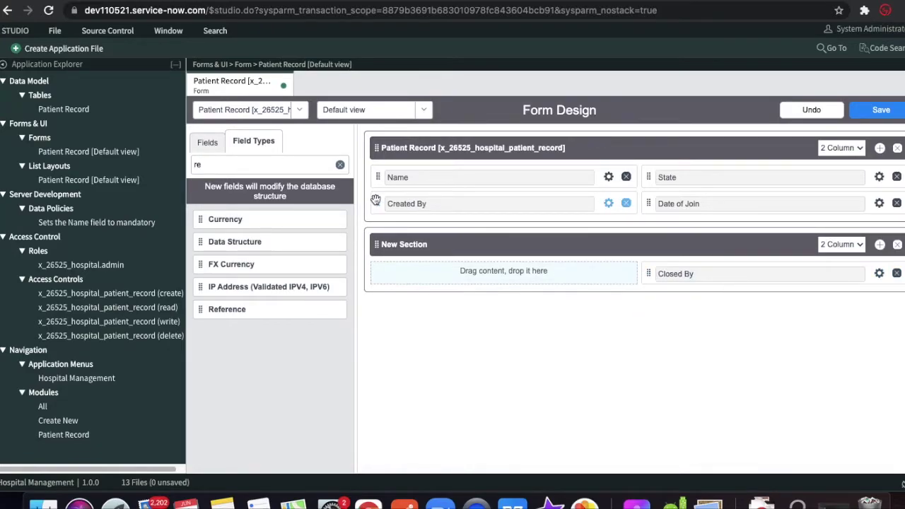
drag(373, 203, 393, 276)
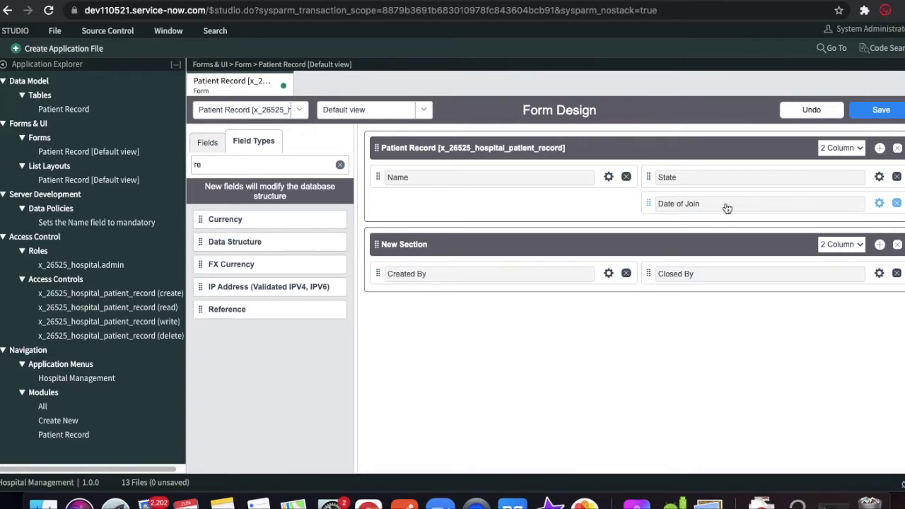
drag(648, 204, 382, 195)
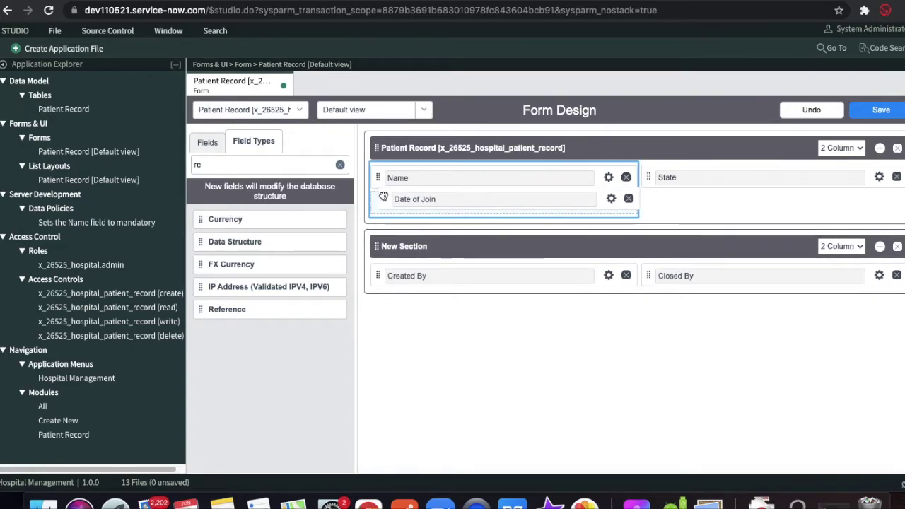
click(867, 109)
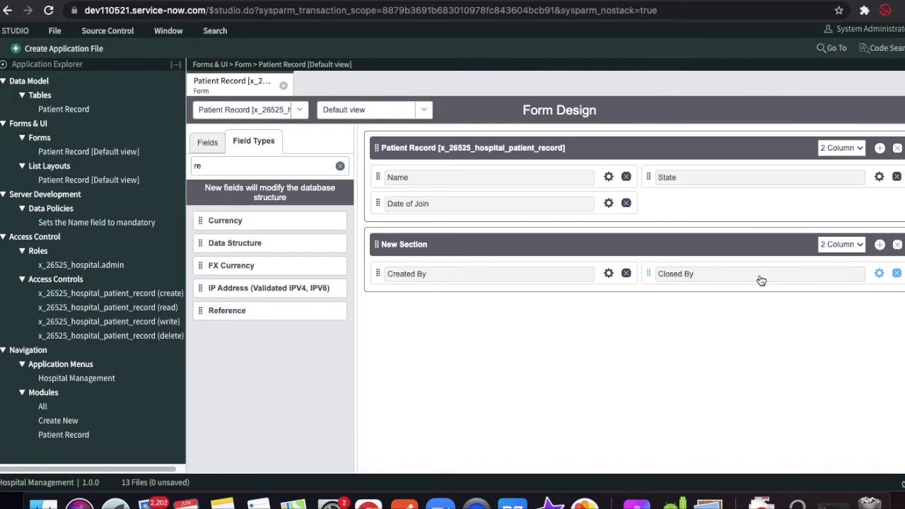
- Reload the live Patient Record form to check the new layout, then select Studio's New Section header
click(46, 149)
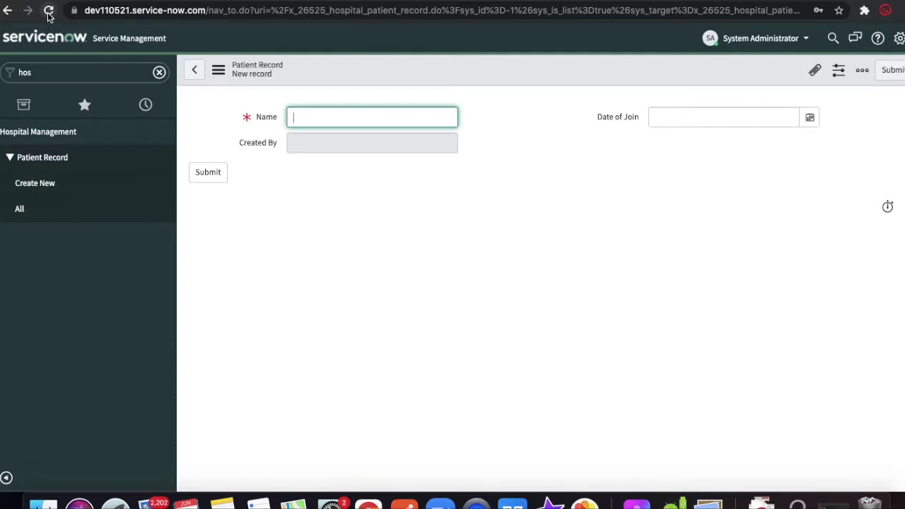
click(48, 12)
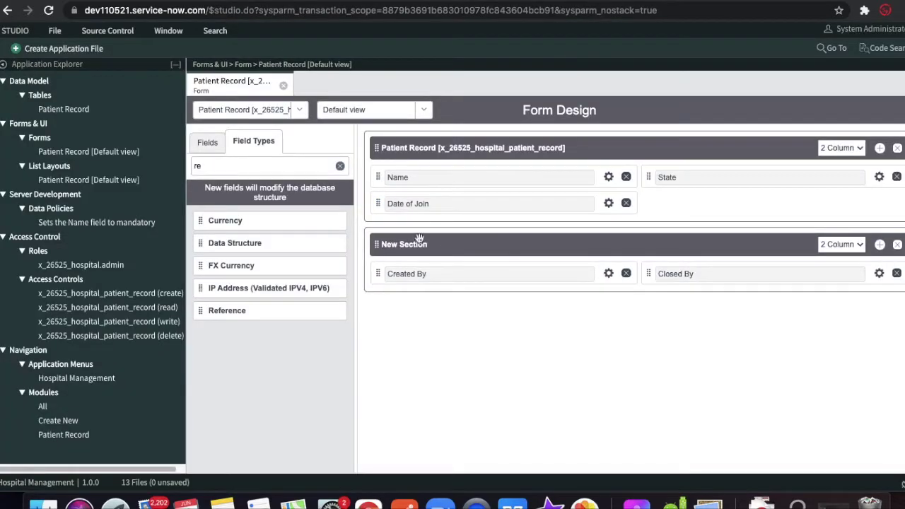
click(419, 240)
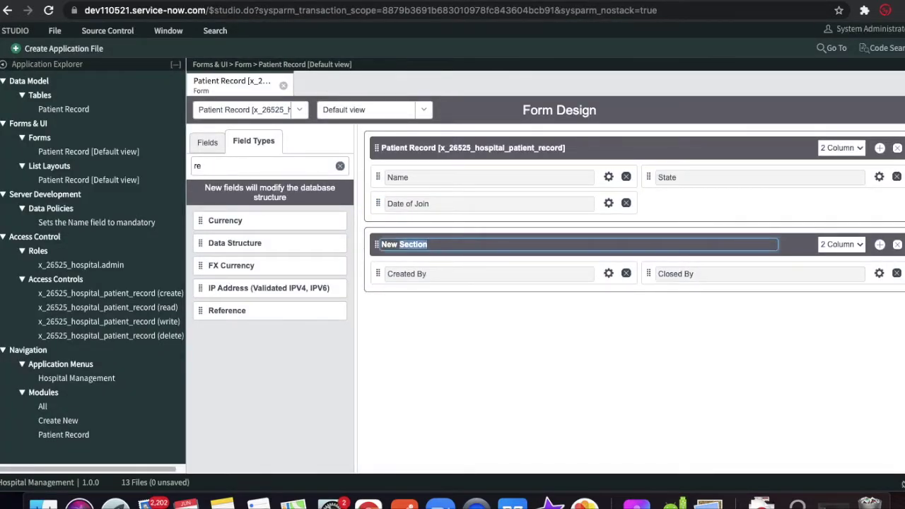
- Rename the section to System Details, make Closed By read-only, and save the form
key(BackSpace)
text(Syste)
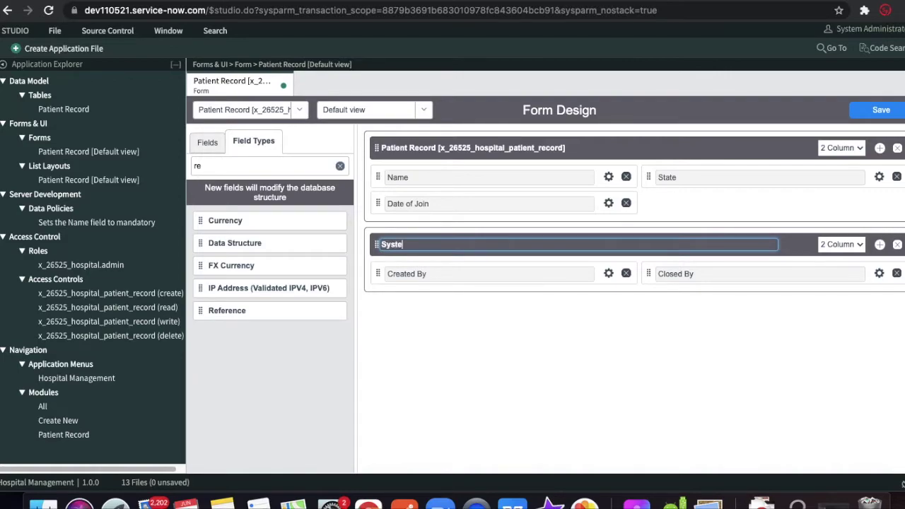
text(m Details)
click(878, 274)
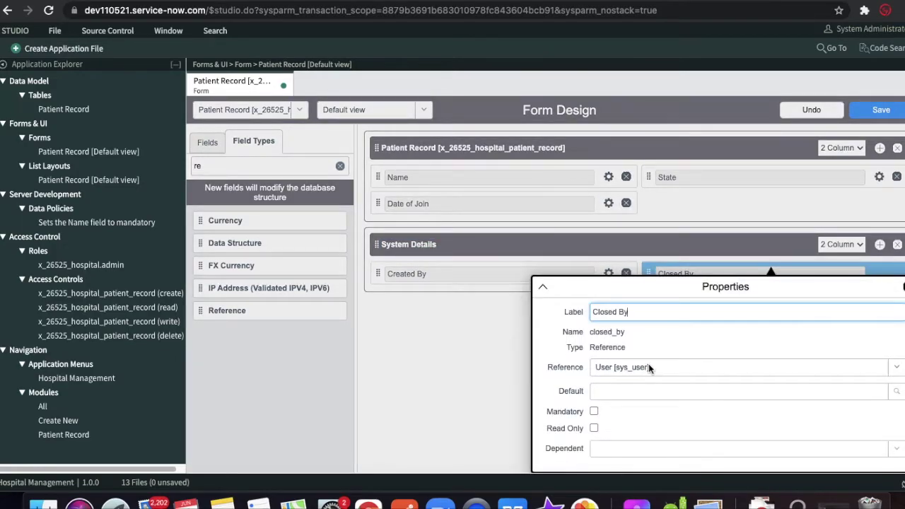
click(594, 429)
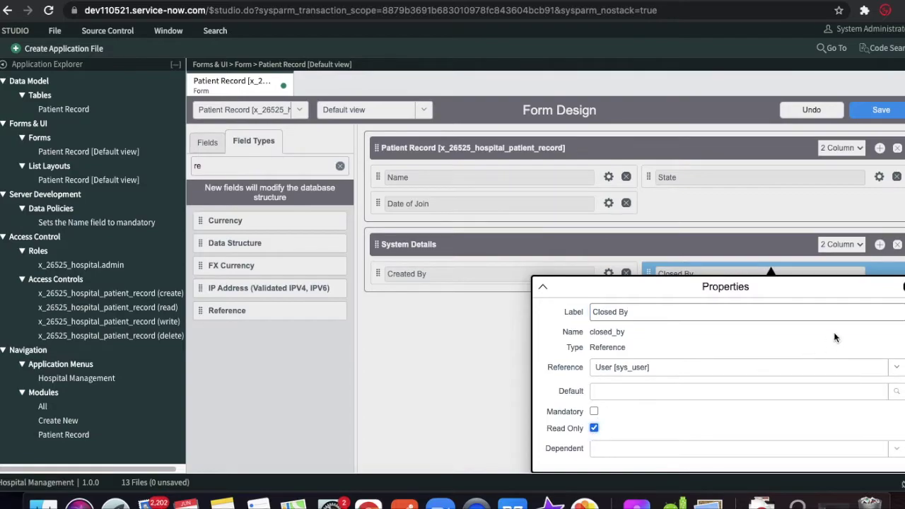
click(794, 266)
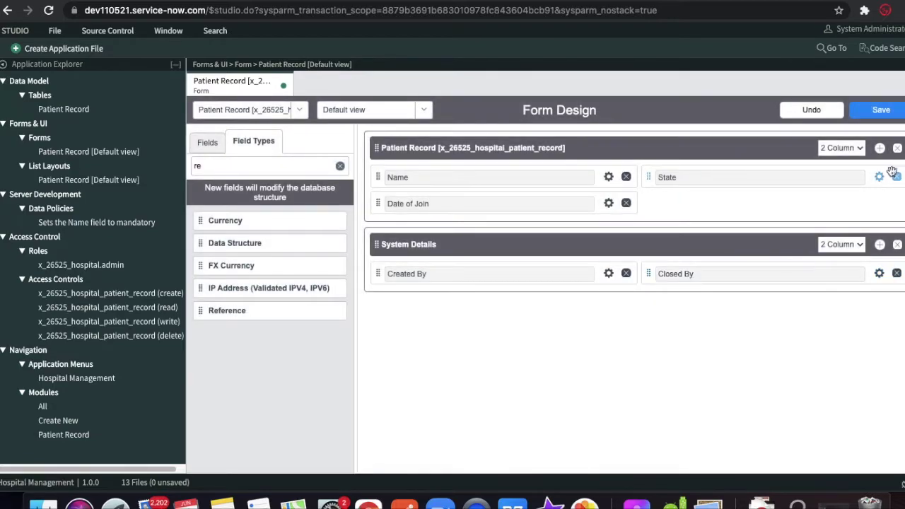
click(882, 111)
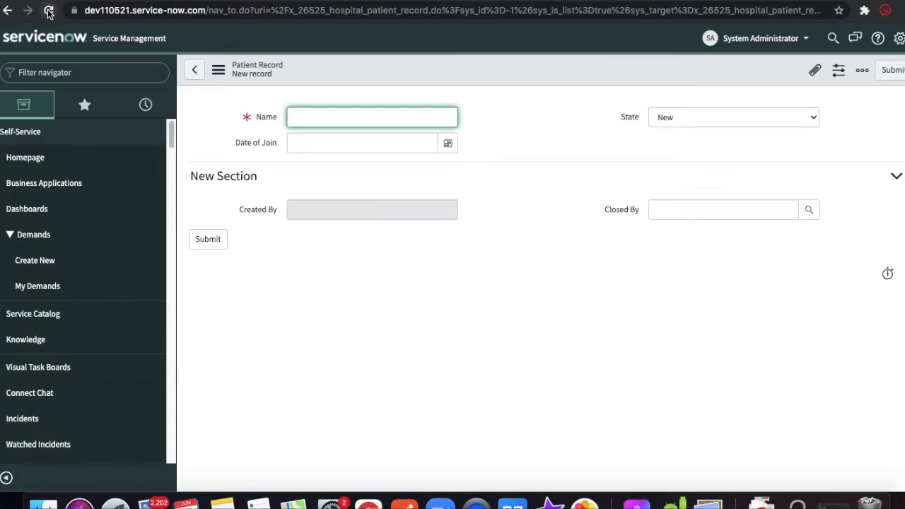
- Reload the Patient Record form to confirm the read-only Closed By, then return to Studio
click(48, 12)
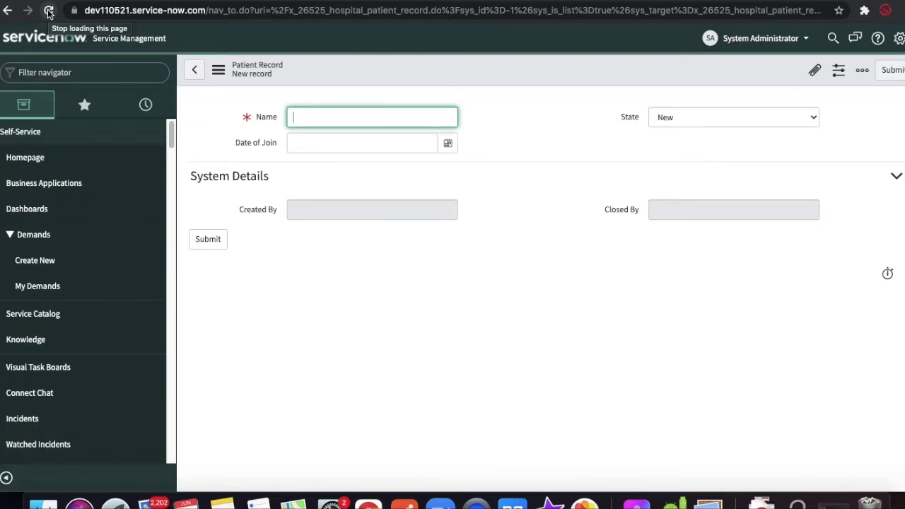
click(251, 3)
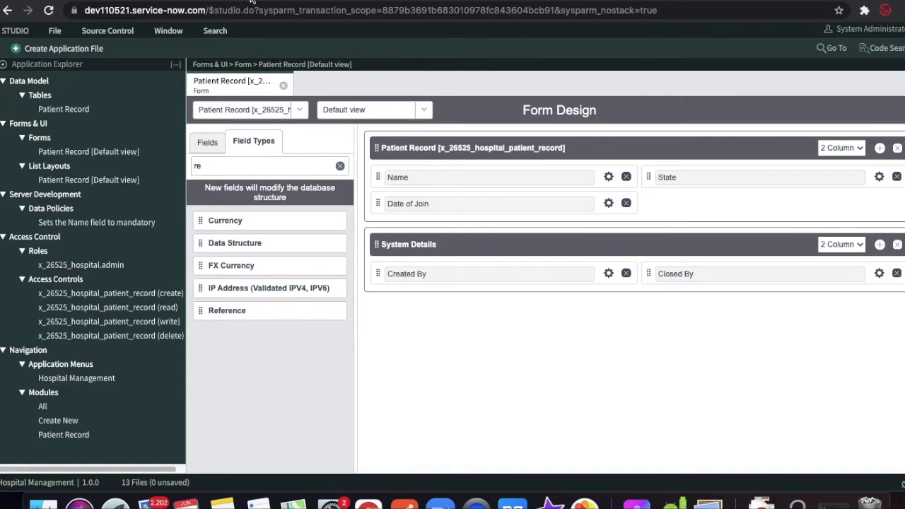
- Create a new Notification application file, found by filtering on 'noti'
click(59, 50)
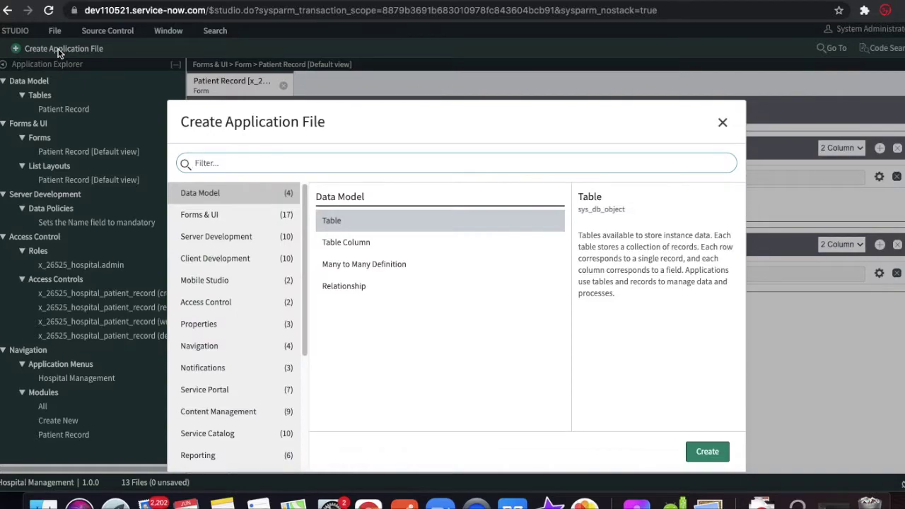
click(266, 164)
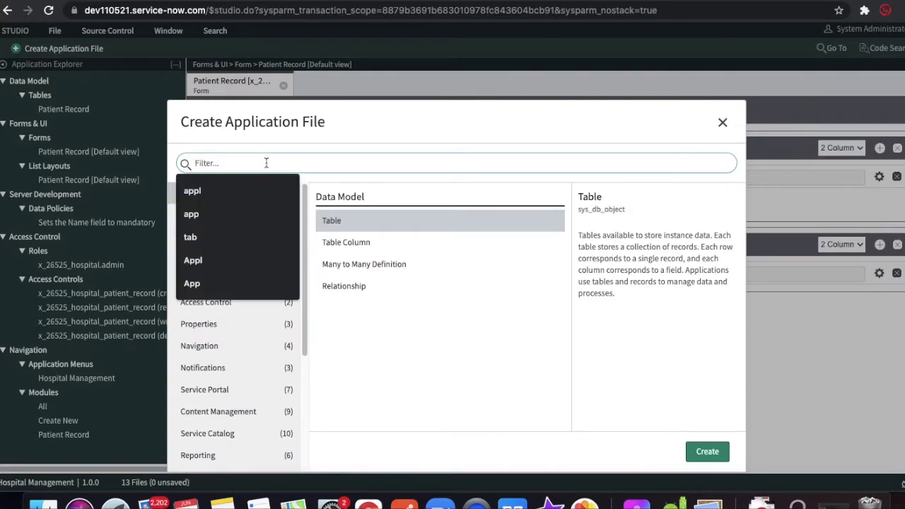
text(noti)
click(423, 220)
click(709, 452)
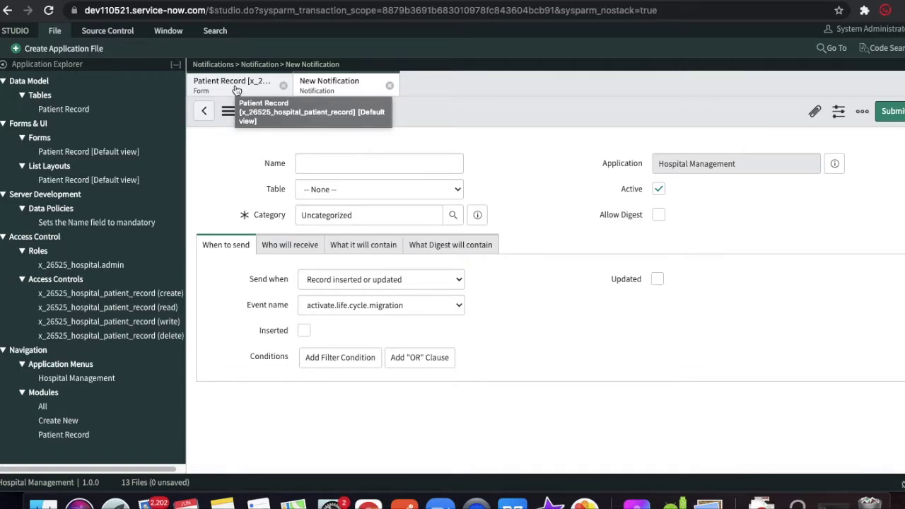
- Name the new notification 'Hospital Entry'
click(347, 157)
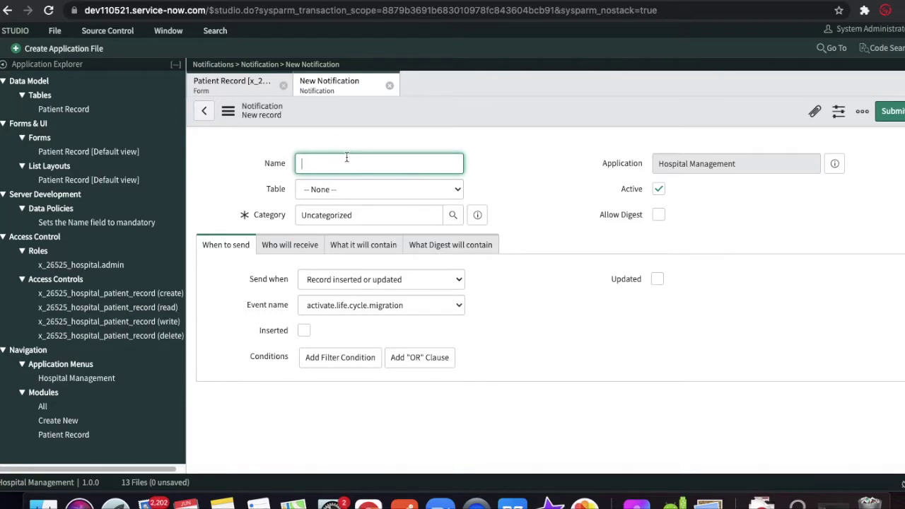
text(Hos)
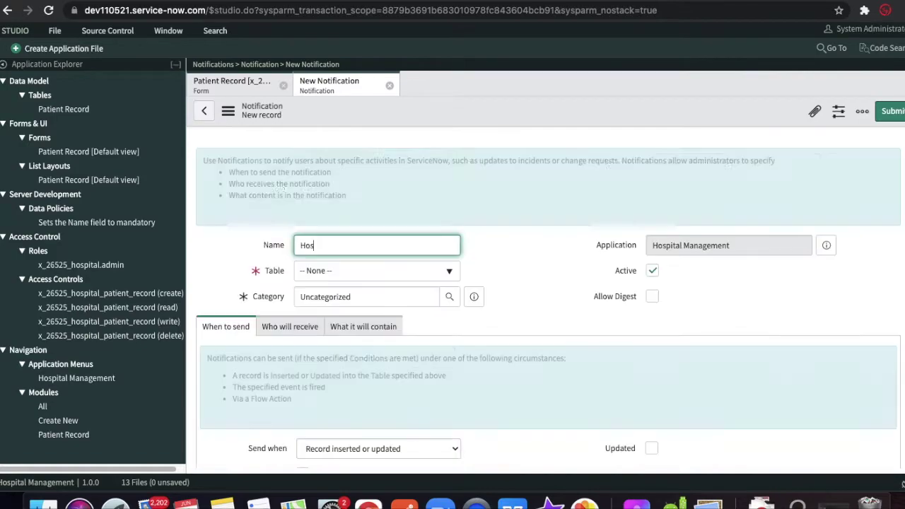
text(pital)
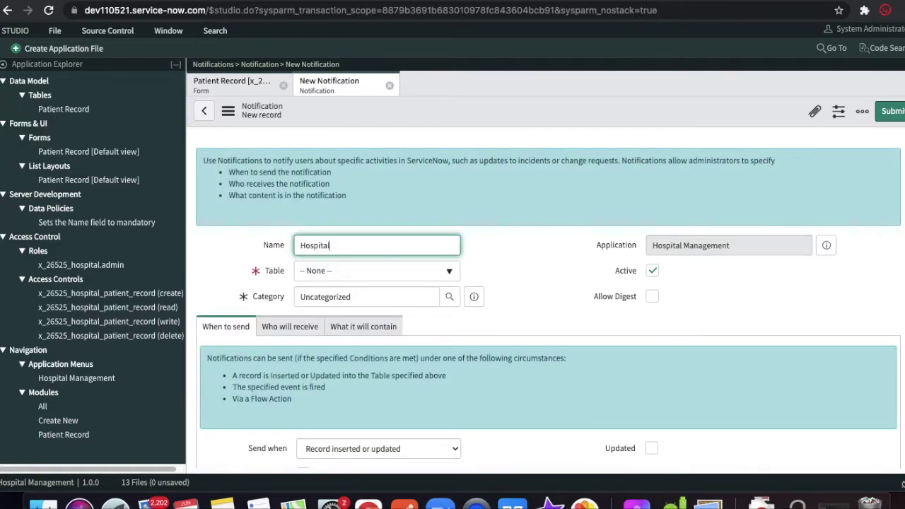
key(ctrl+a)
key(Right)
text(Entry)
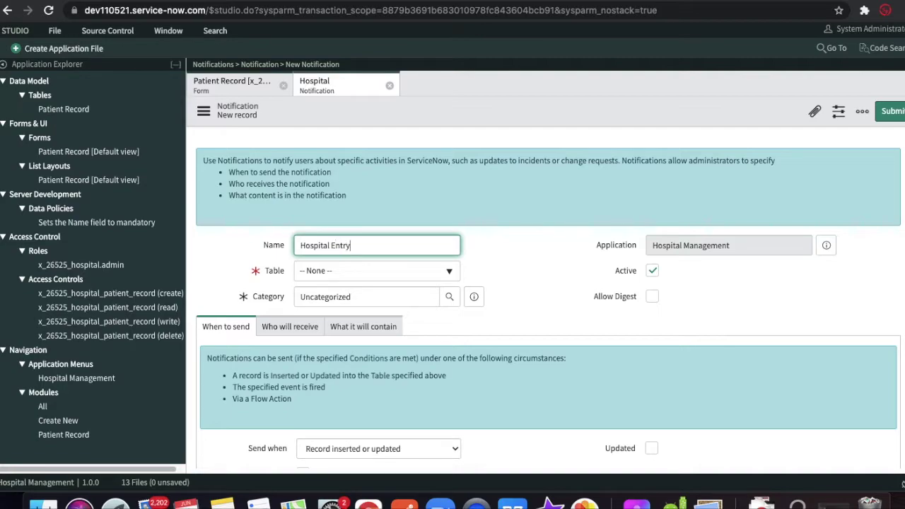
click(539, 253)
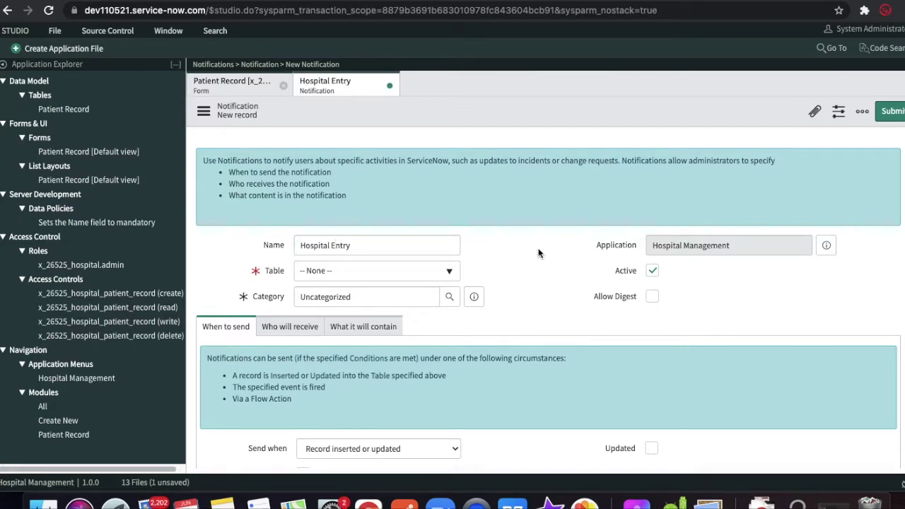
- Set the notification's table to Patient Record, searching 'hospit'
click(429, 280)
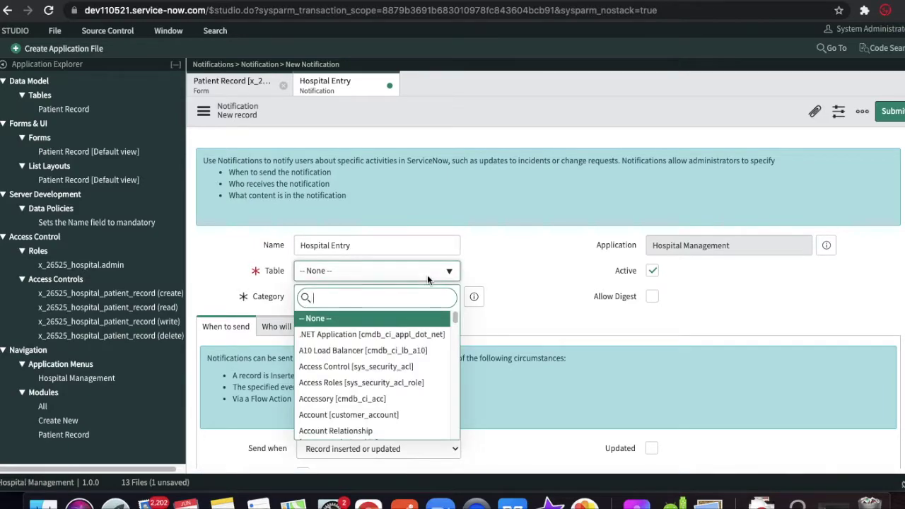
text(host)
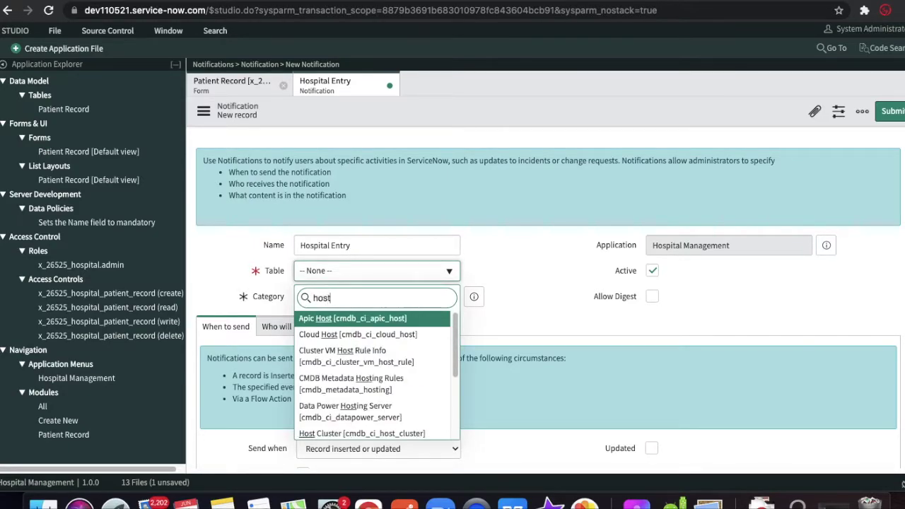
text(pi)
key(BackSpace)
key(BackSpace)
key(BackSpace)
text(pit)
key(Return)
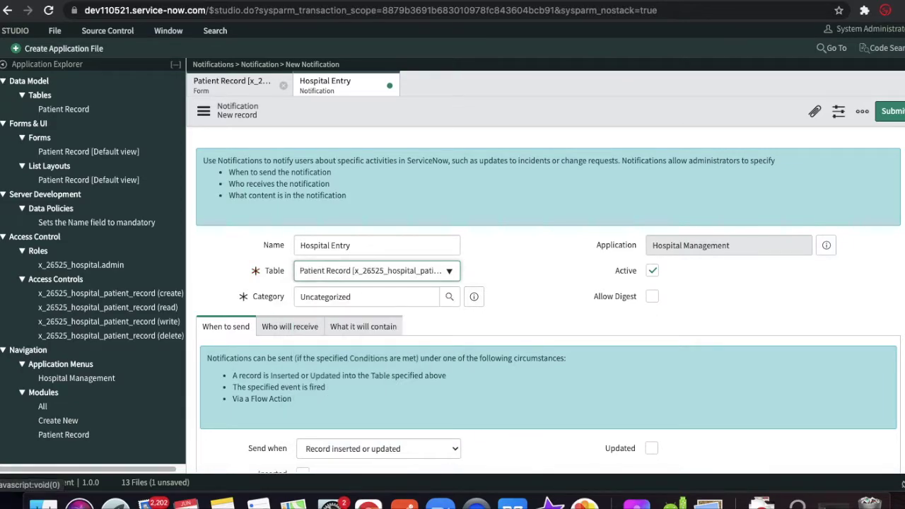
scroll(570, 274, down, 3)
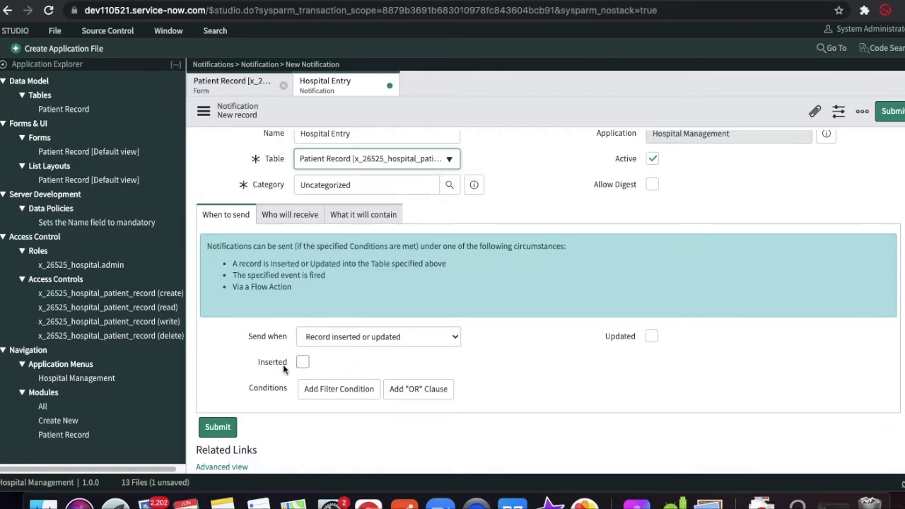
- Make the notification send when a record is inserted
mouse_move(274, 367)
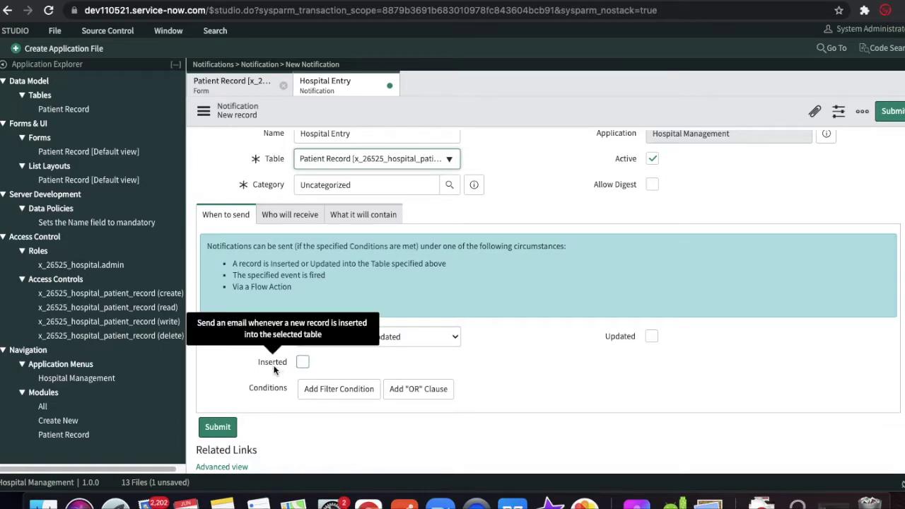
click(385, 341)
click(481, 370)
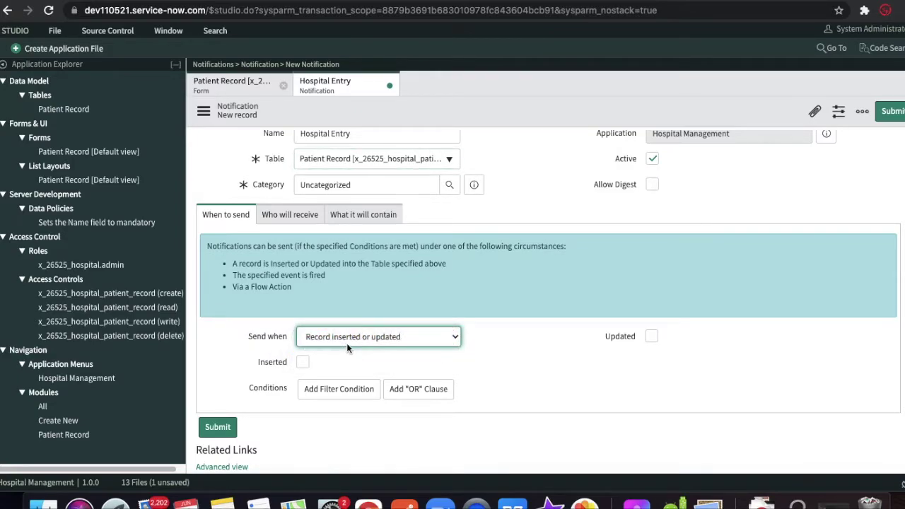
click(303, 362)
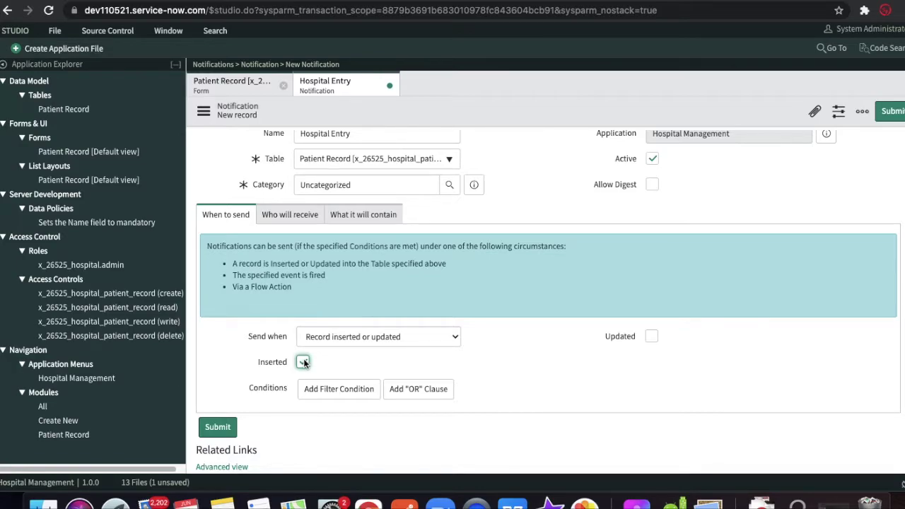
- Bring up the notification's 'Who will receive' recipient settings
click(148, 2)
click(227, 2)
click(363, 214)
click(290, 214)
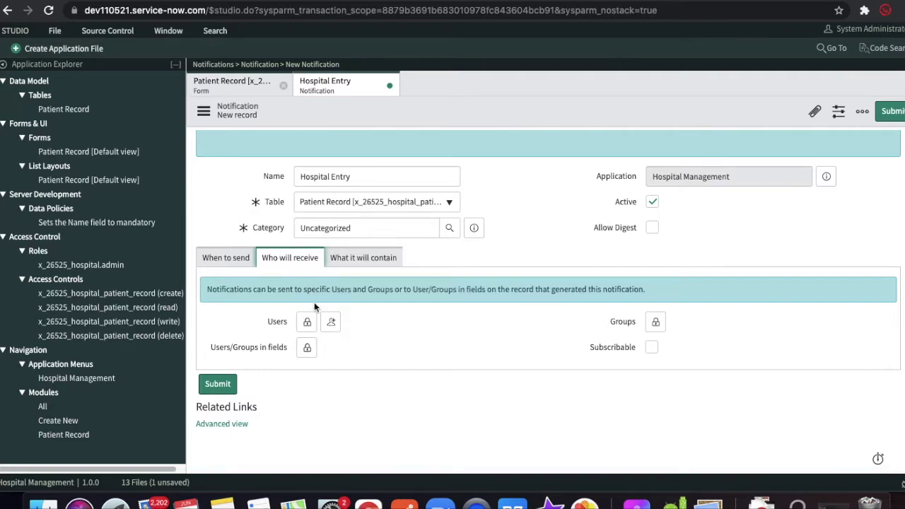
- Unlock the Users recipient list and enter a recipient e-mail address
click(306, 322)
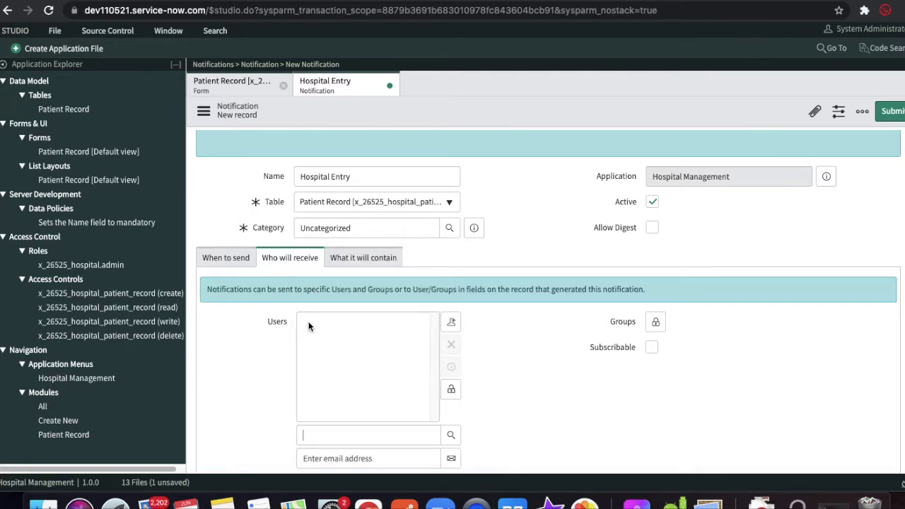
scroll(388, 369, down, 3)
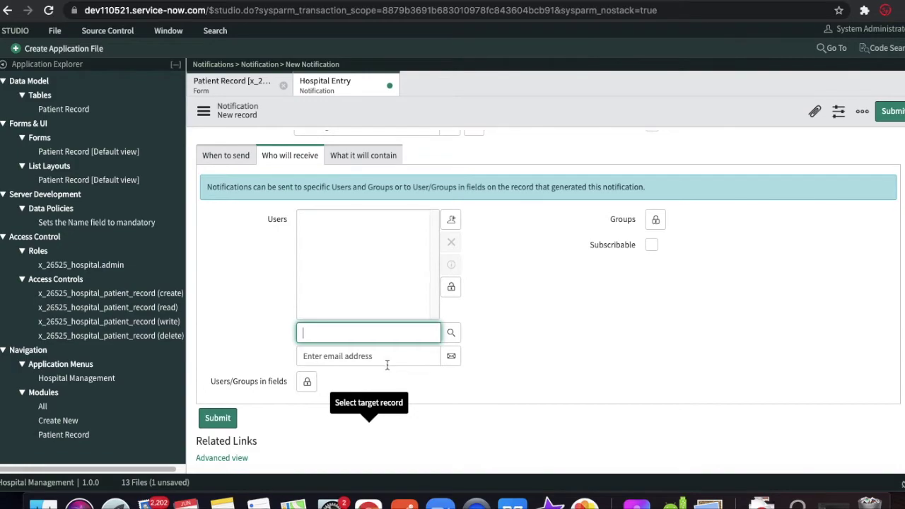
click(387, 358)
click(488, 360)
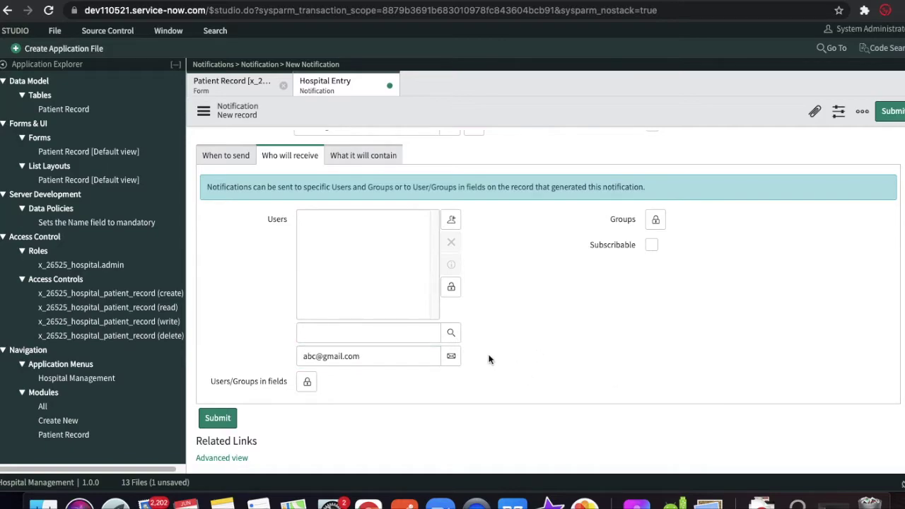
- Unlock and relock Users/Groups in fields, then go to 'What it will contain'
click(307, 383)
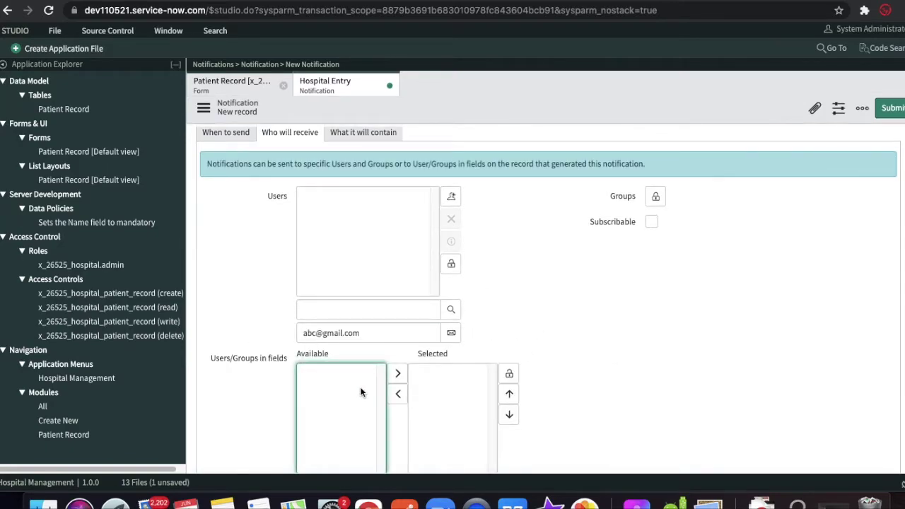
scroll(361, 391, up, 3)
scroll(536, 394, down, 3)
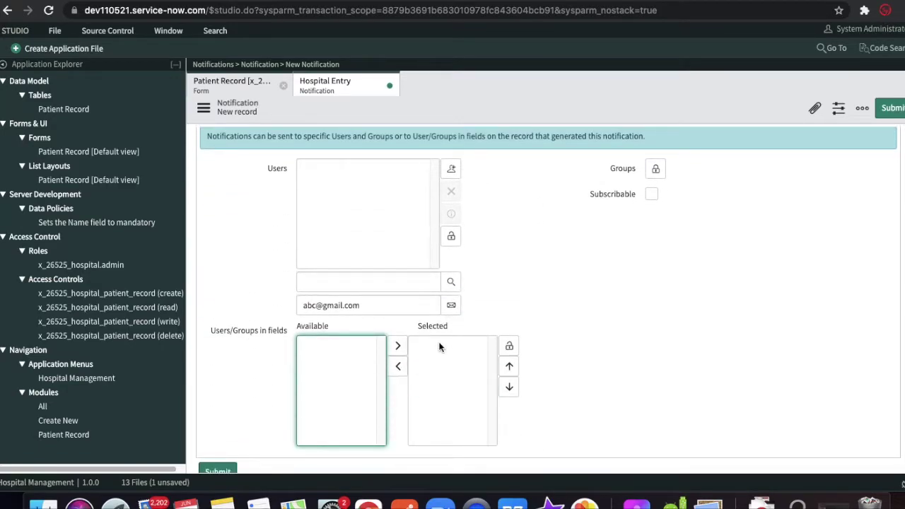
click(510, 346)
scroll(590, 291, up, 2)
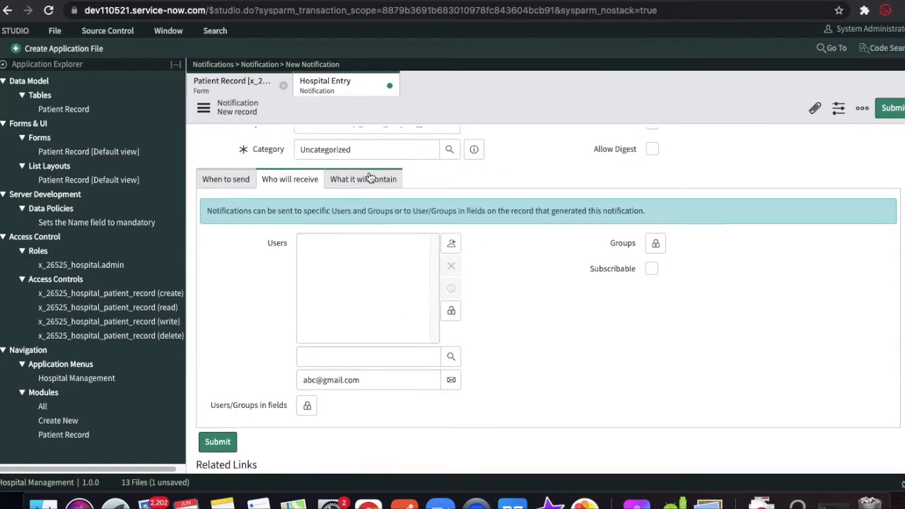
click(370, 179)
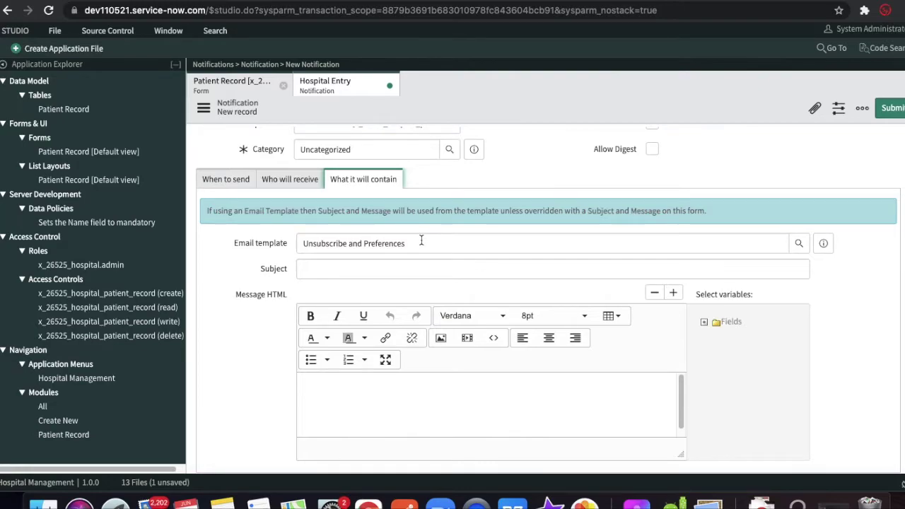
- Set the email subject to 'New Patient Record Created'
click(389, 272)
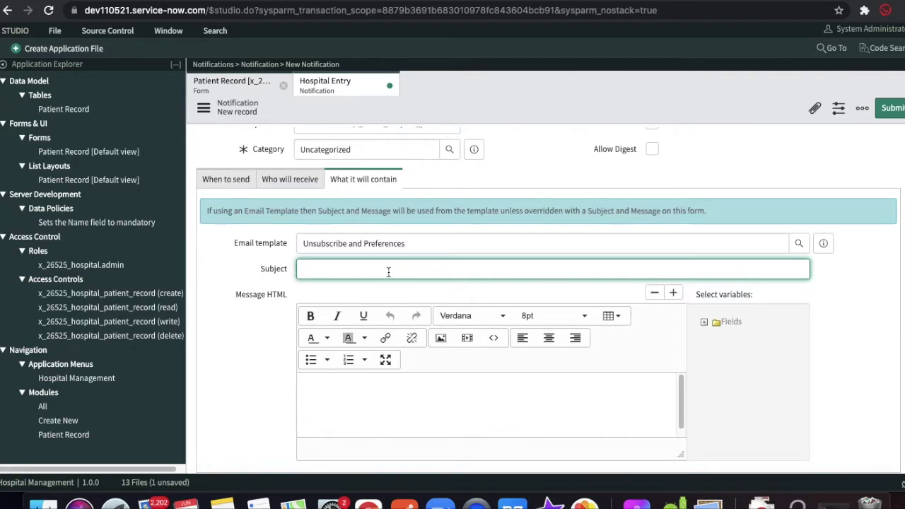
text(New Patient Record Created)
- Put the Name, Date of Join and Created By variables in the message body and submit
click(348, 384)
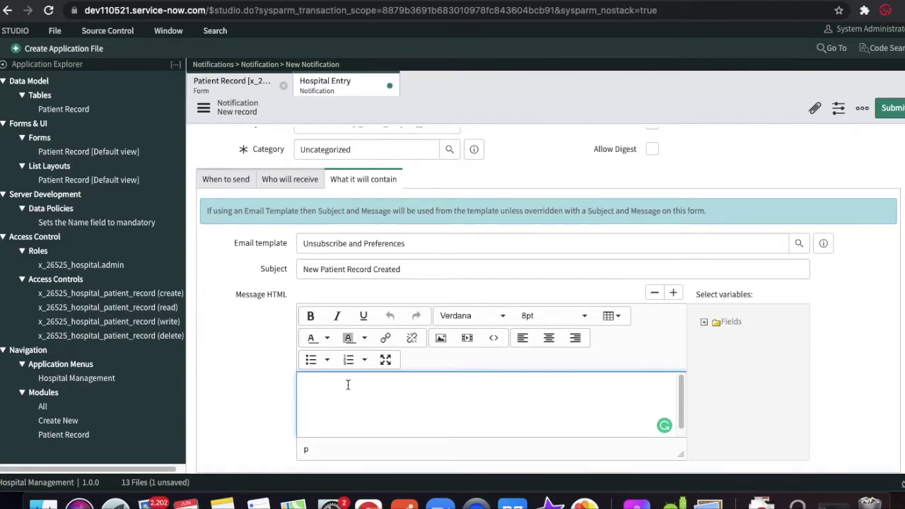
click(705, 322)
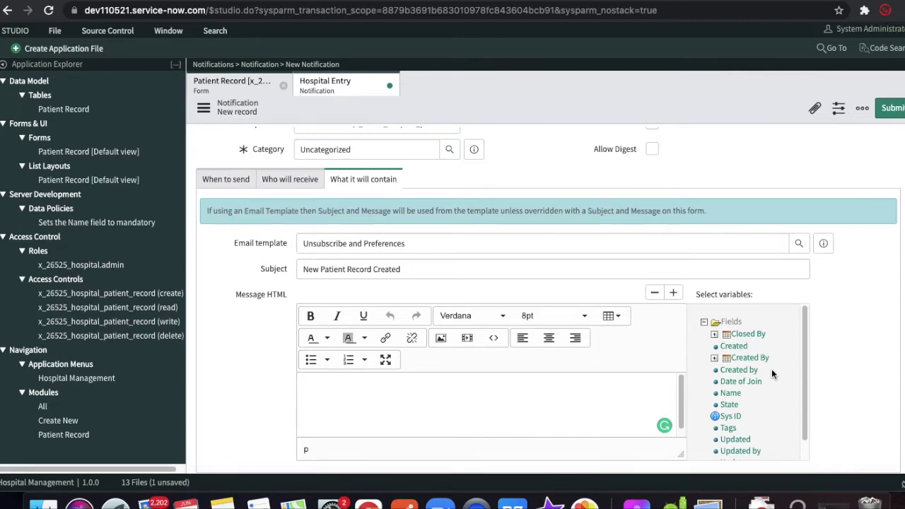
click(732, 393)
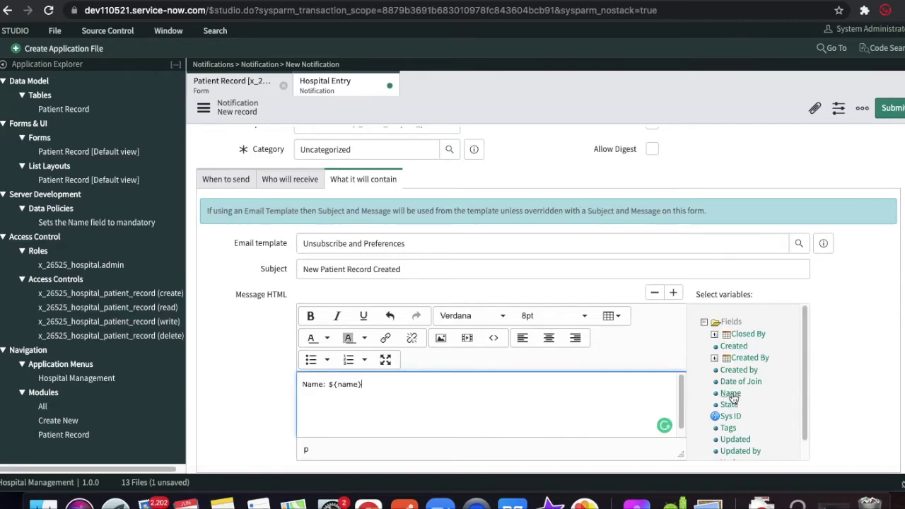
key(Return)
click(740, 381)
key(Return)
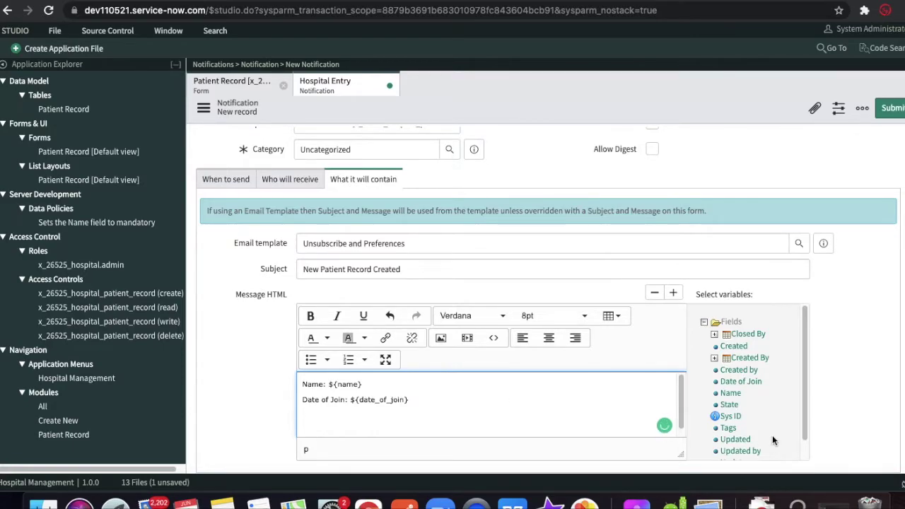
click(750, 374)
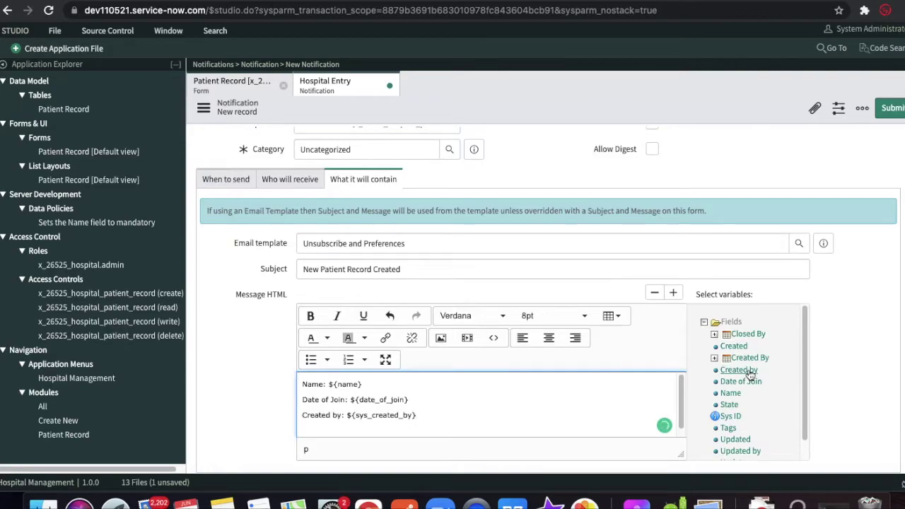
triple_click(346, 418)
key(BackSpace)
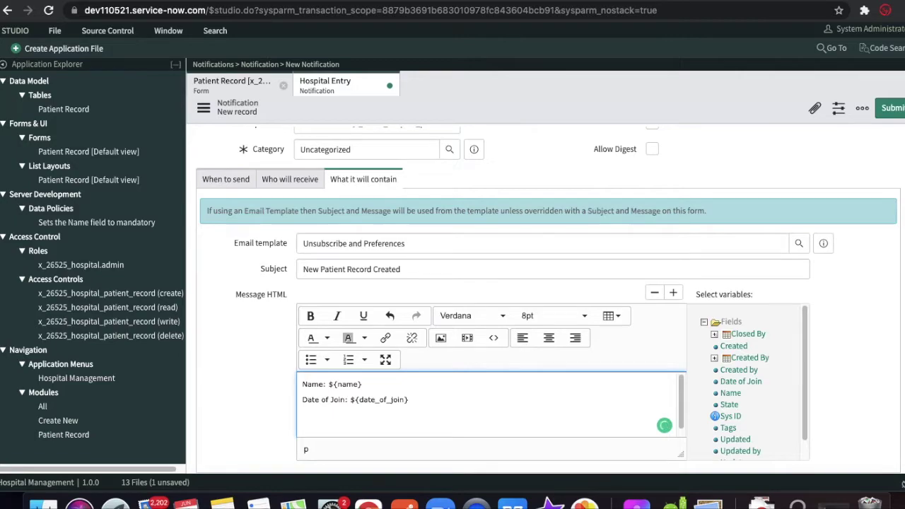
click(746, 358)
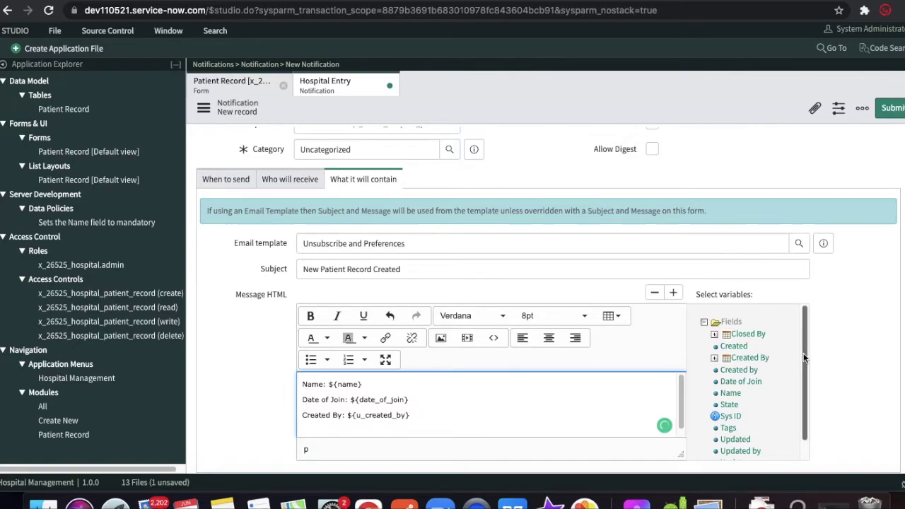
scroll(758, 220, up, 2)
scroll(759, 220, up, 1)
click(889, 108)
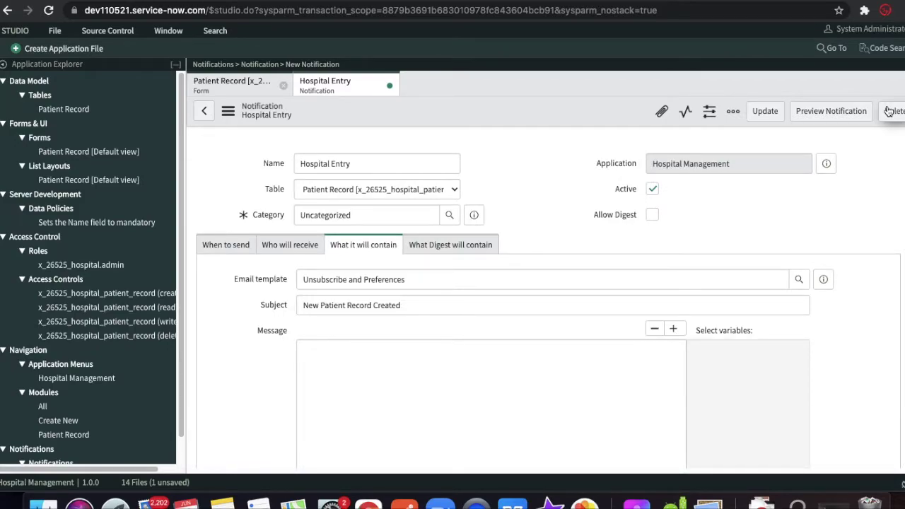
- Add the suggested e-mail address to the notification's Users recipient list
click(149, 3)
click(149, 2)
click(291, 327)
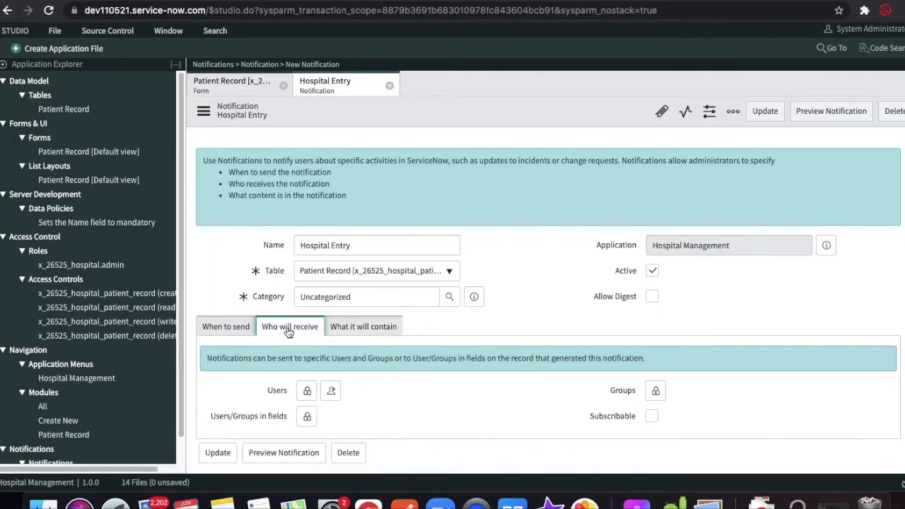
scroll(509, 315, down, 1)
click(307, 329)
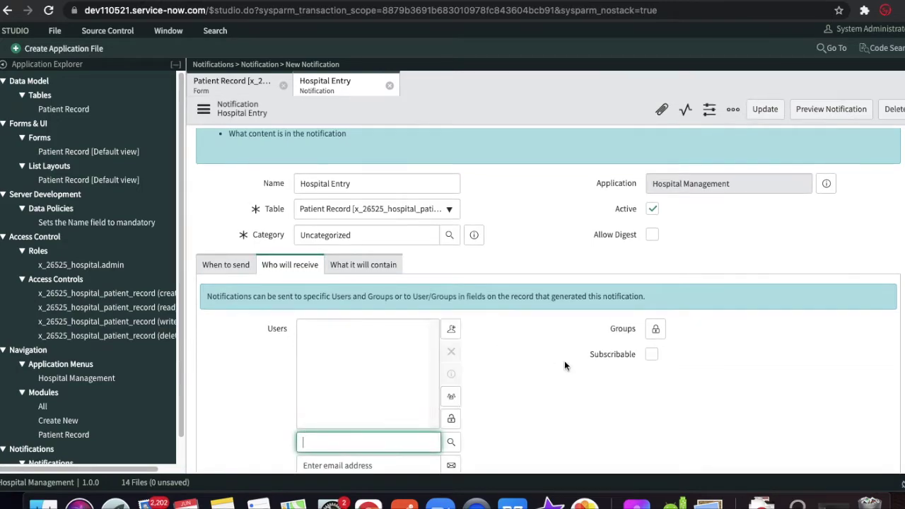
scroll(564, 366, down, 2)
scroll(565, 365, down, 1)
click(373, 360)
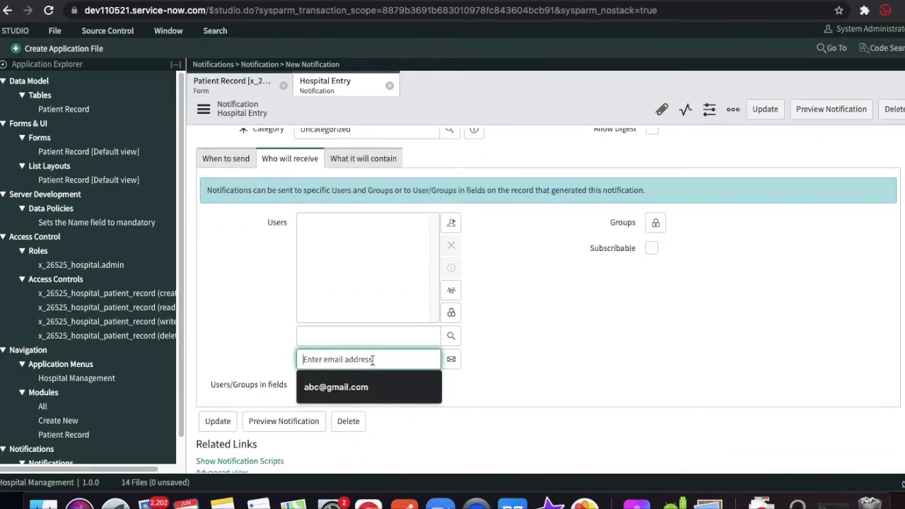
click(359, 382)
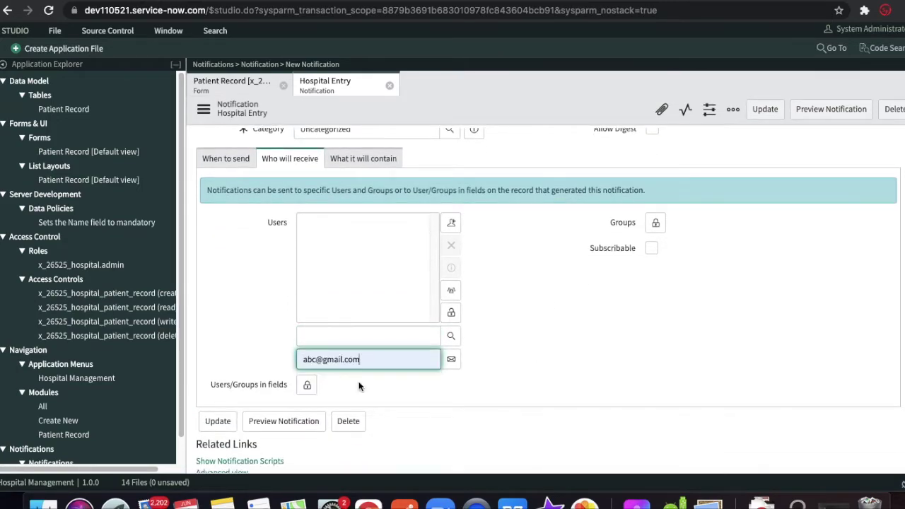
click(451, 359)
- Save the Hospital Entry notification from the form header menu
scroll(490, 143, up, 4)
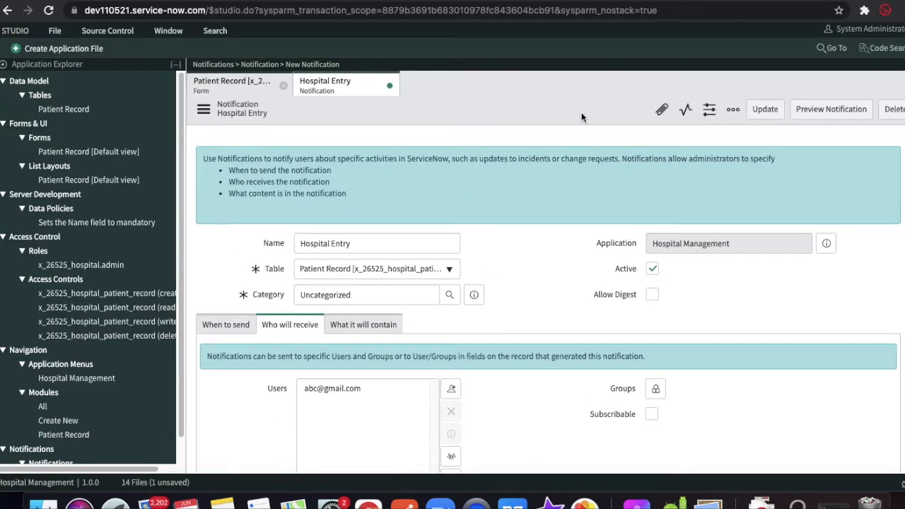
right_click(519, 115)
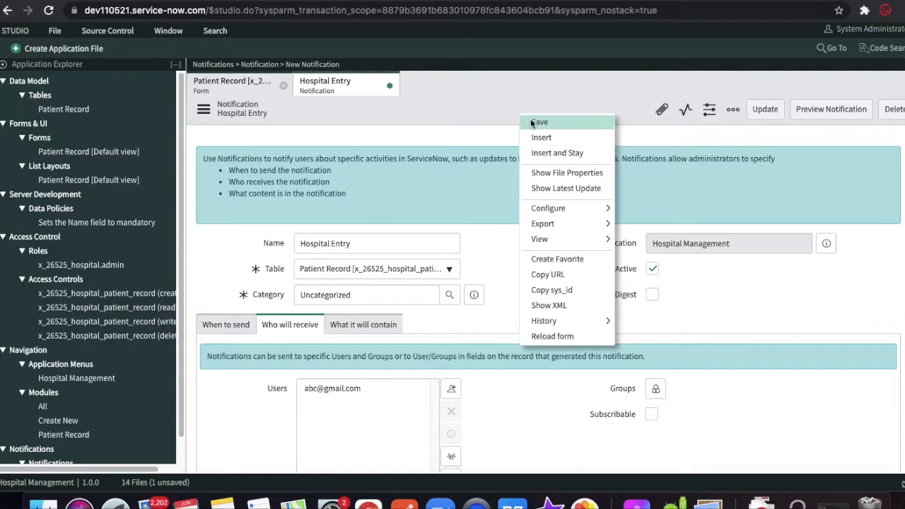
click(532, 120)
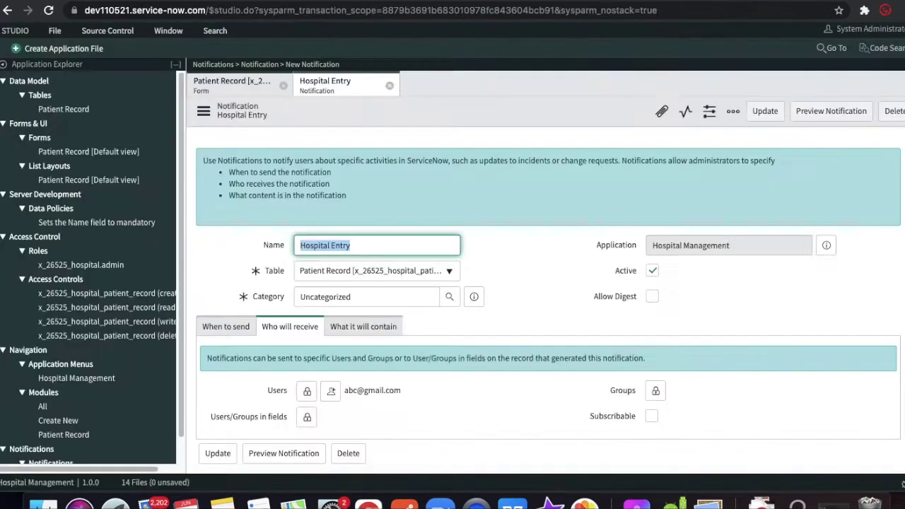
- Create a new Business Rule application file, filtering file types by 'bus'
click(75, 49)
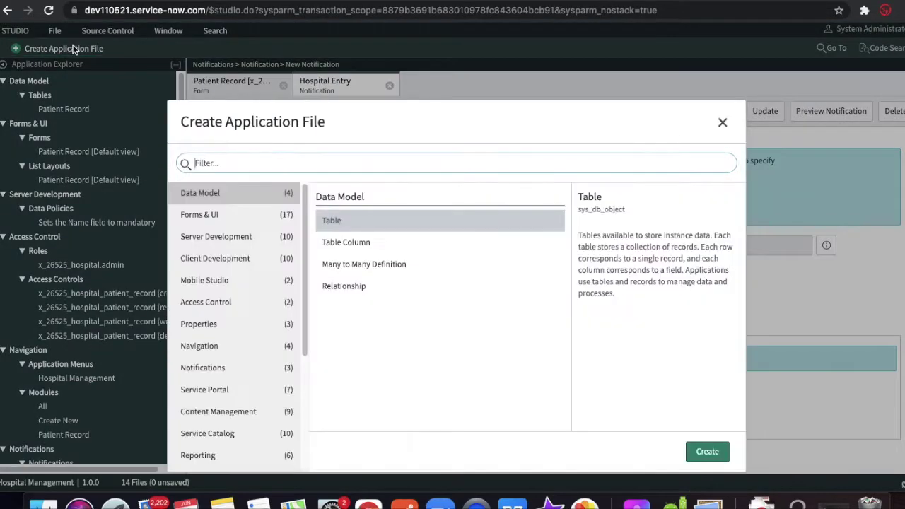
click(354, 163)
text(b)
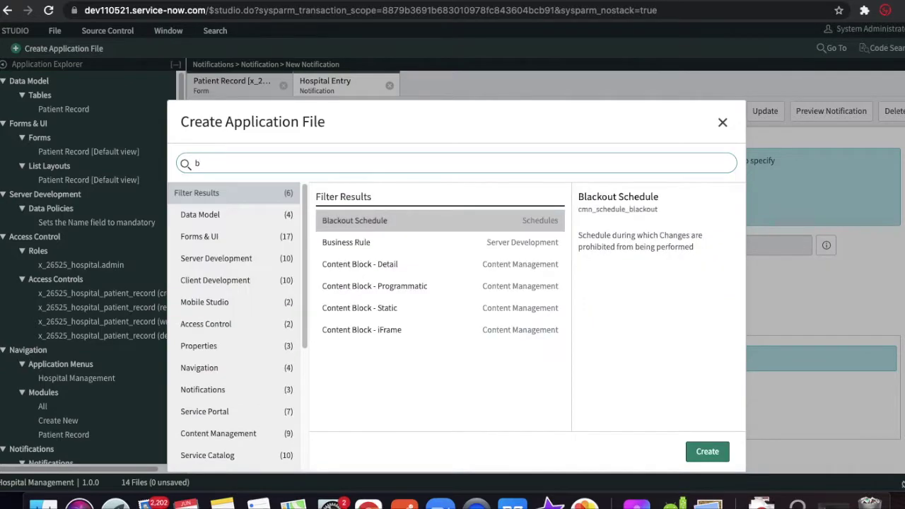
text(us)
click(394, 220)
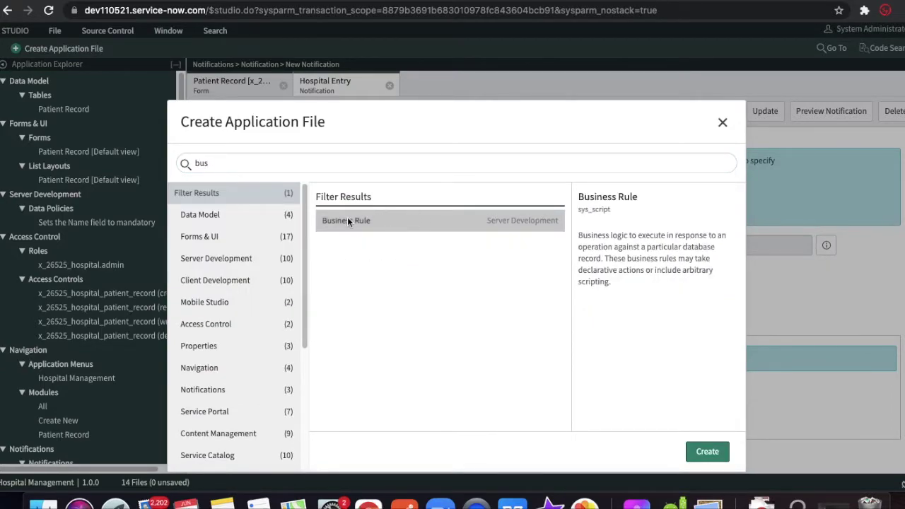
click(707, 452)
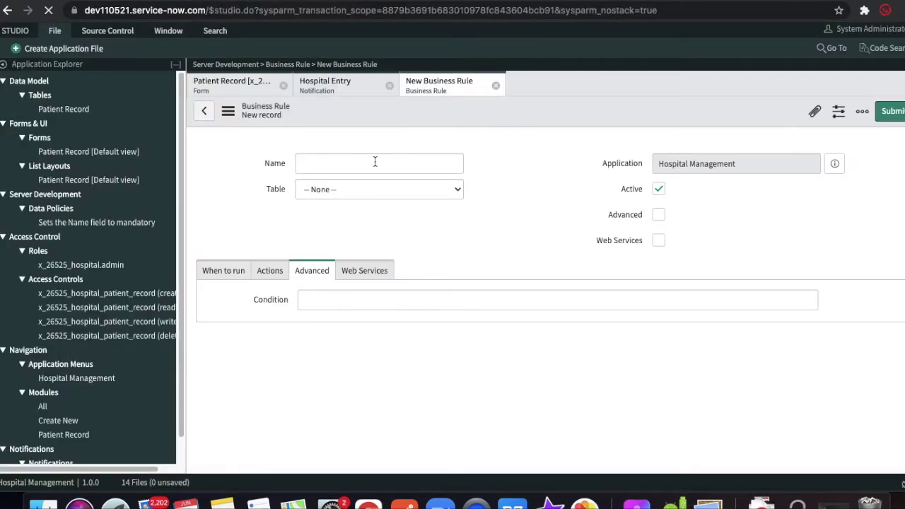
- Name the business rule 'Update Partient Record' on the Patient Record table
click(365, 162)
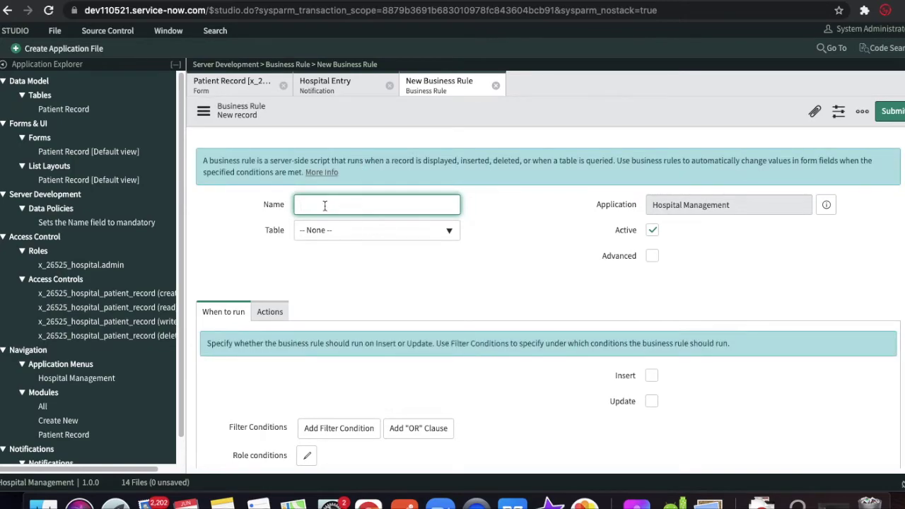
text(U)
key(BackSpace)
text(Update Partient Record)
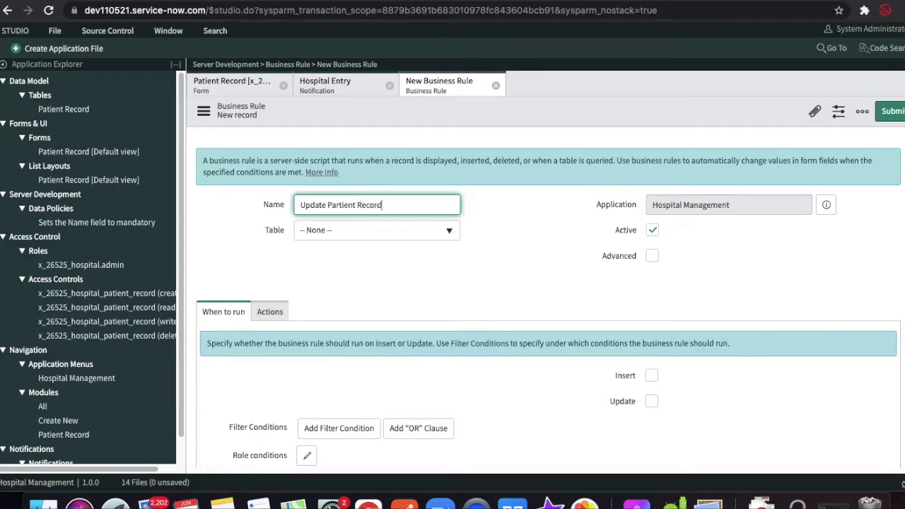
click(357, 230)
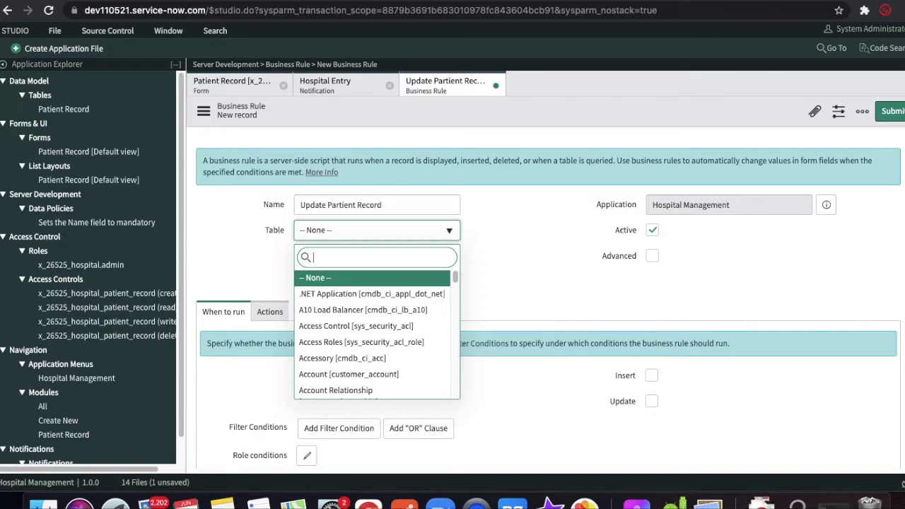
text(patient)
key(BackSpace)
key(BackSpace)
key(BackSpace)
key(BackSpace)
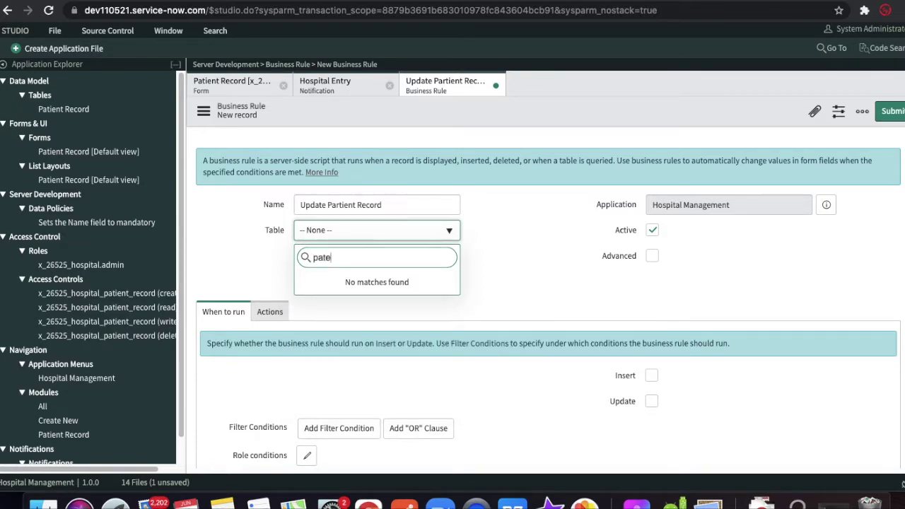
text(ient)
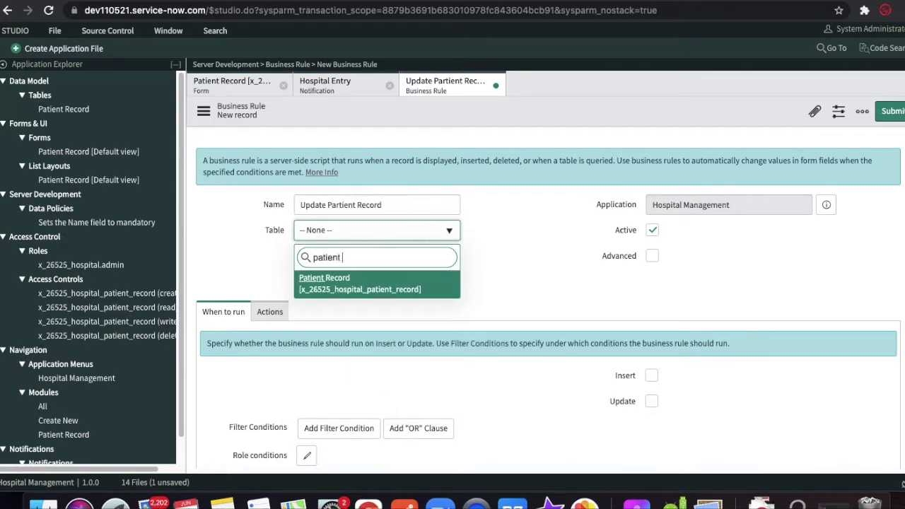
key(Return)
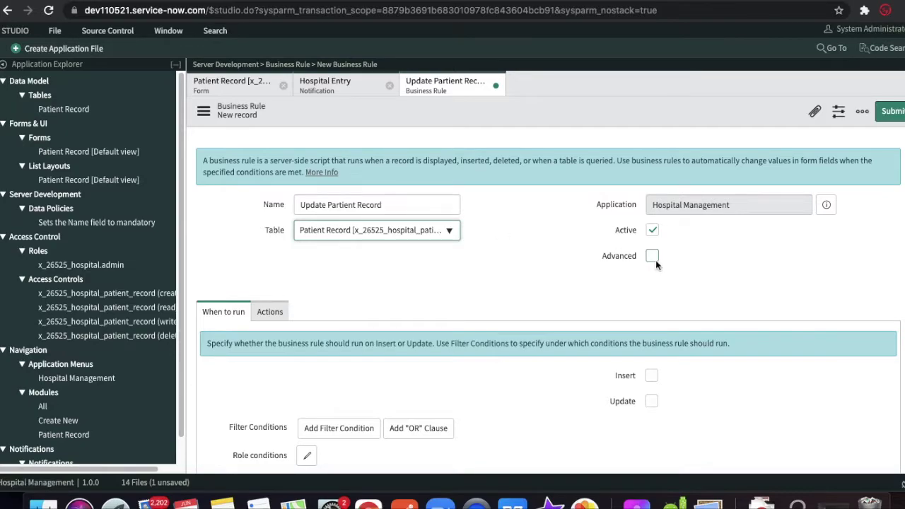
- Tick Advanced and Insert, and show the rule's Advanced script
click(652, 257)
scroll(449, 316, down, 3)
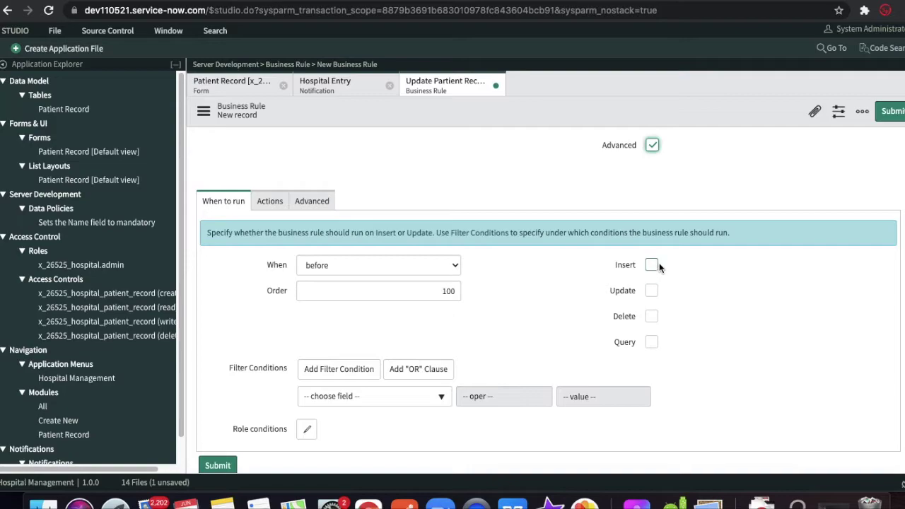
click(652, 265)
click(312, 201)
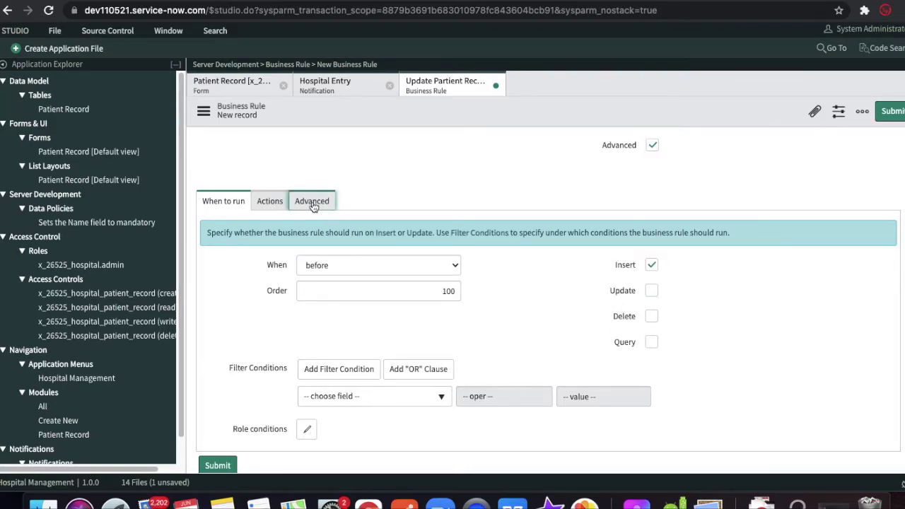
click(467, 322)
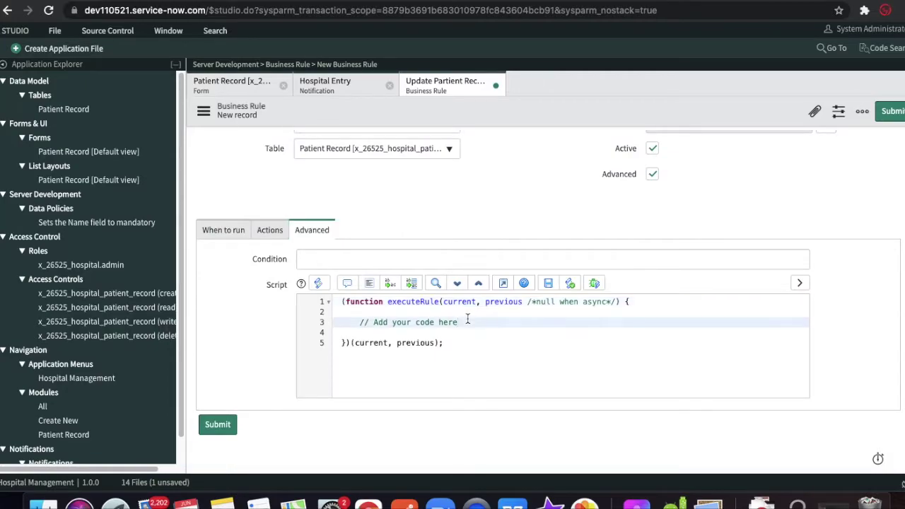
click(138, 0)
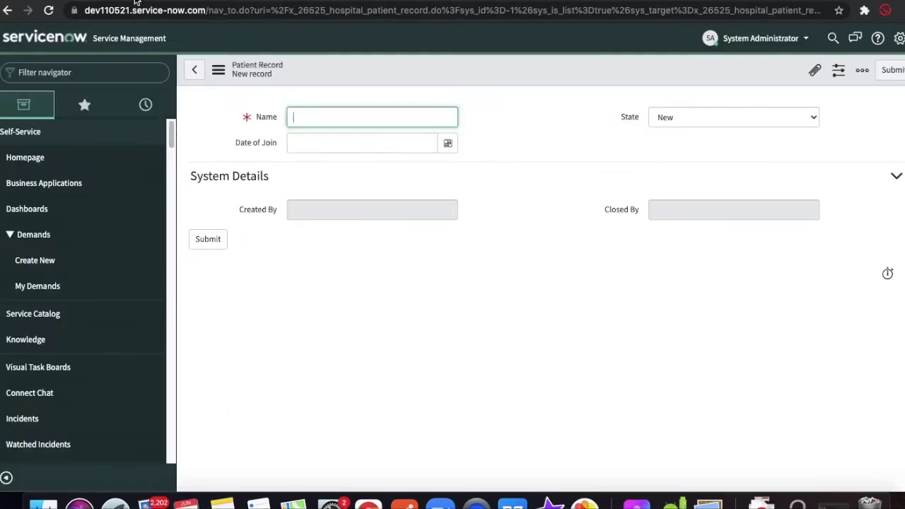
- Look up the Created By field's column name u_created_by and start clearing line 3's comment
right_click(261, 212)
click(295, 270)
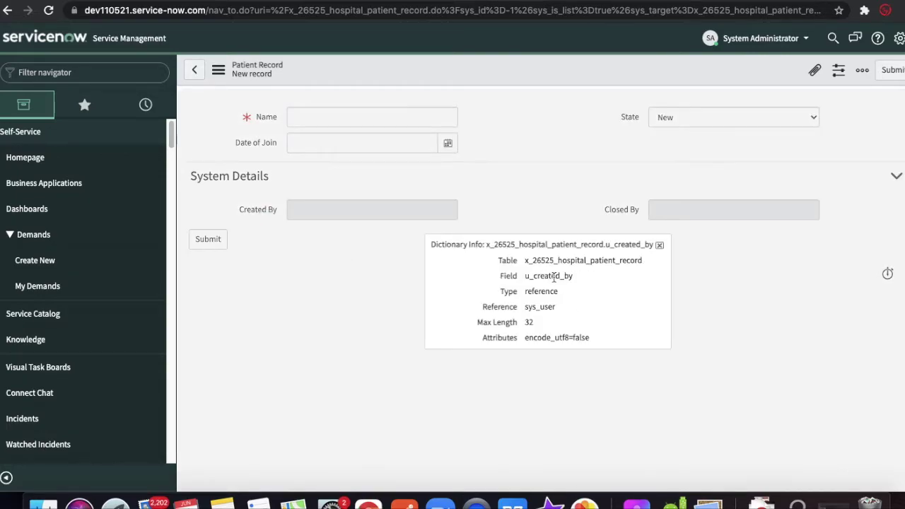
double_click(554, 277)
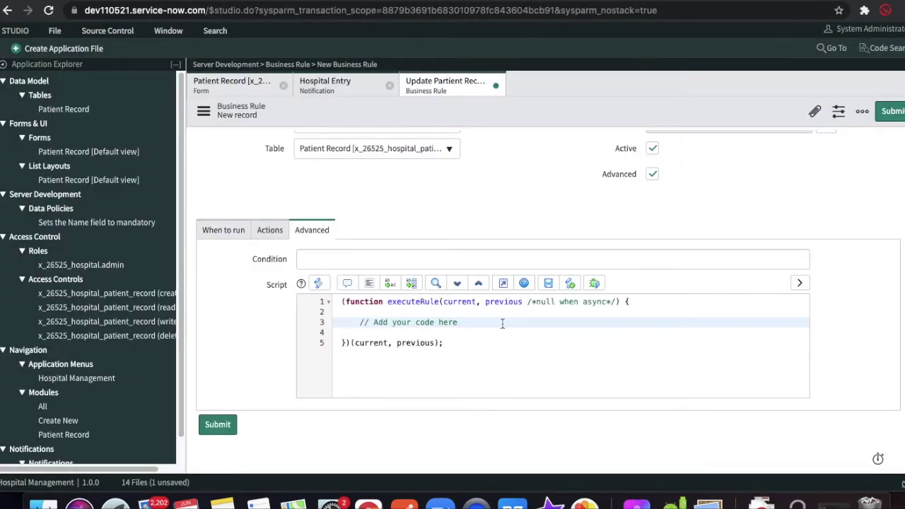
key(BackSpace)
key(BackSpace)
key(BackSpace)
key(BackSpace)
key(BackSpace)
key(BackSpace)
key(BackSpace)
key(BackSpace)
key(BackSpace)
key(BackSpace)
key(BackSpace)
- Replace line 3 with current.u_created_by=gs.getUserID();
key(BackSpace)
key(BackSpace)
key(BackSpace)
key(BackSpace)
key(BackSpace)
key(BackSpace)
key(BackSpace)
key(BackSpace)
key(BackSpace)
key(BackSpace)
text(current.)
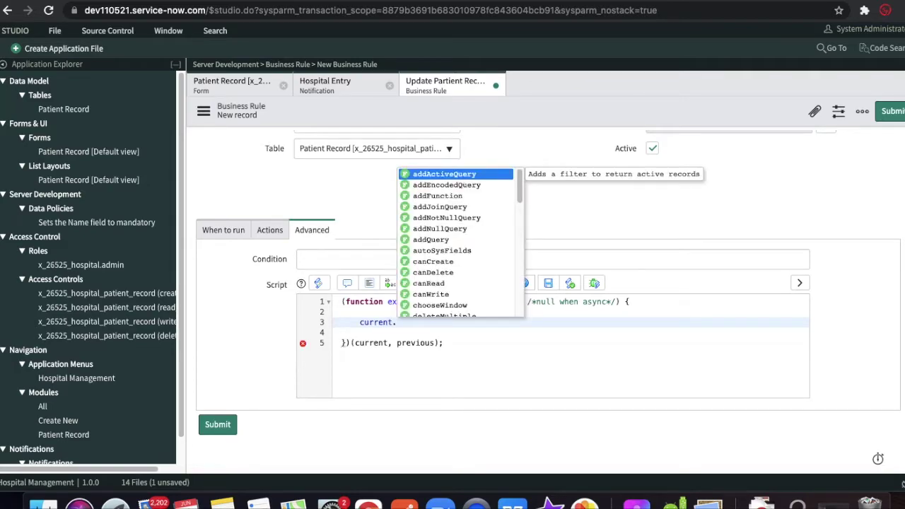
text(u_created_by=g)
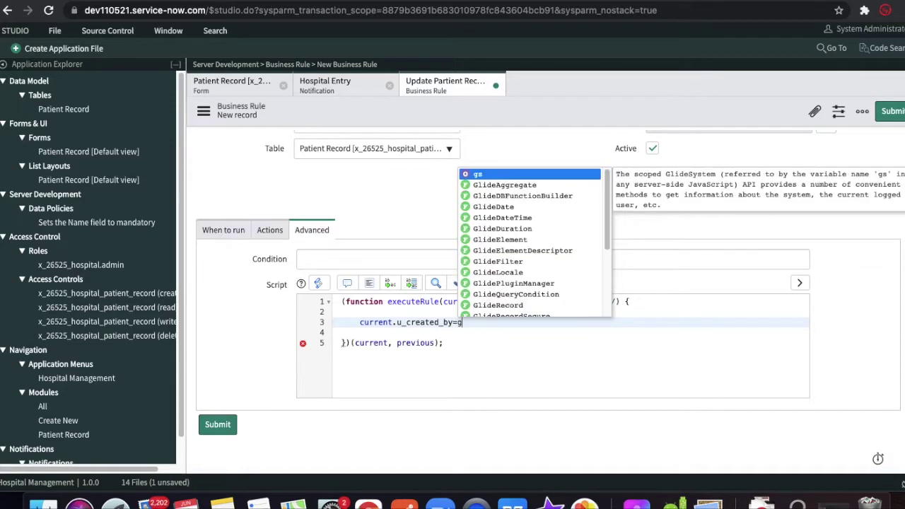
text(s.getU)
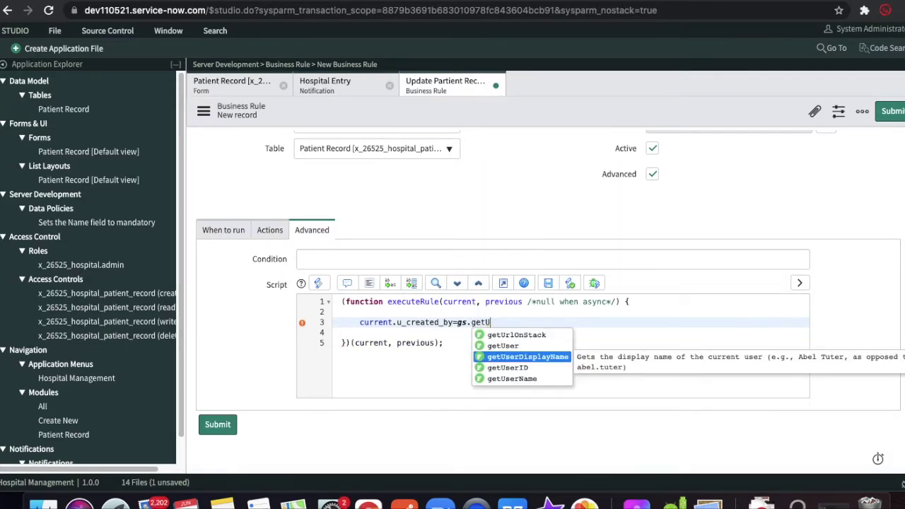
key(Down)
key(Return)
text(;)
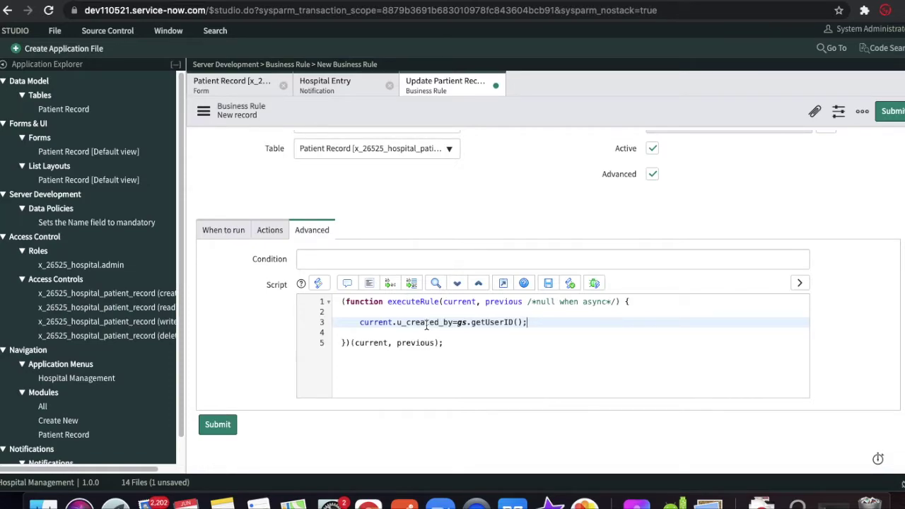
- Close the dictionary popup and save the Update Partient Record business rule
double_click(427, 323)
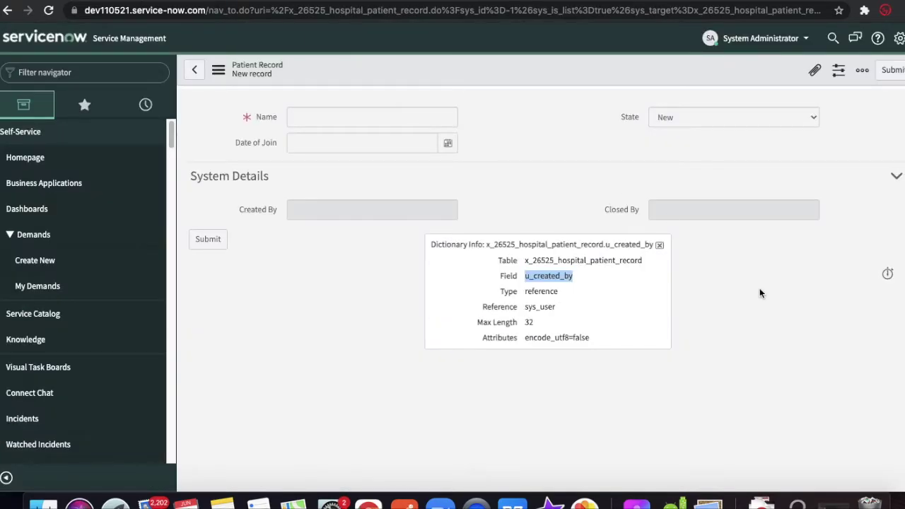
click(660, 245)
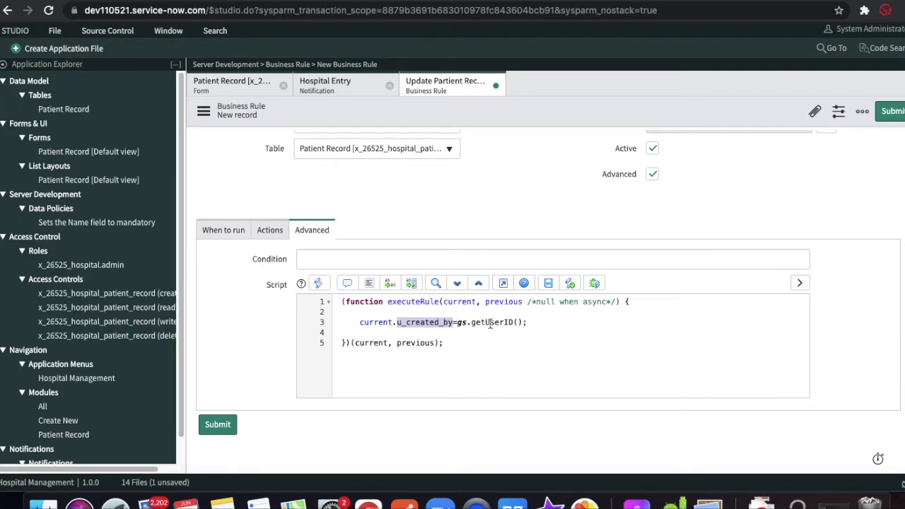
scroll(556, 228, up, 3)
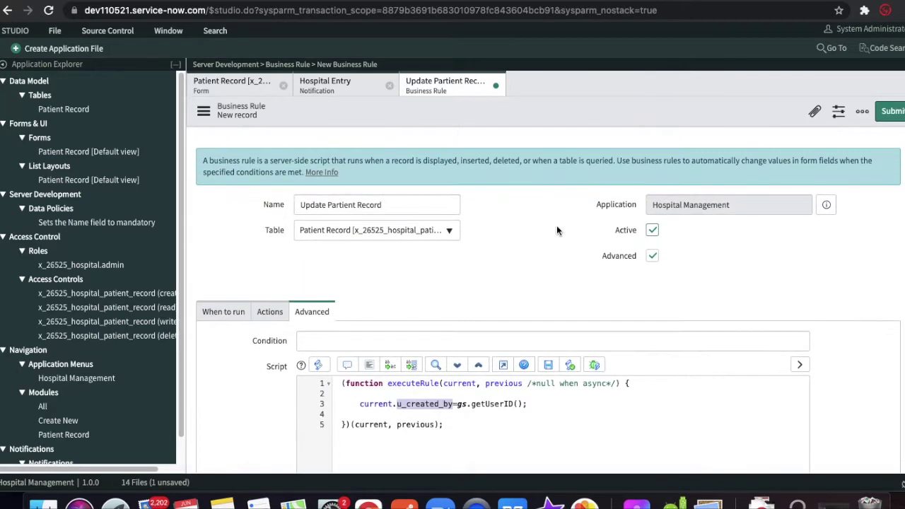
right_click(556, 117)
click(565, 126)
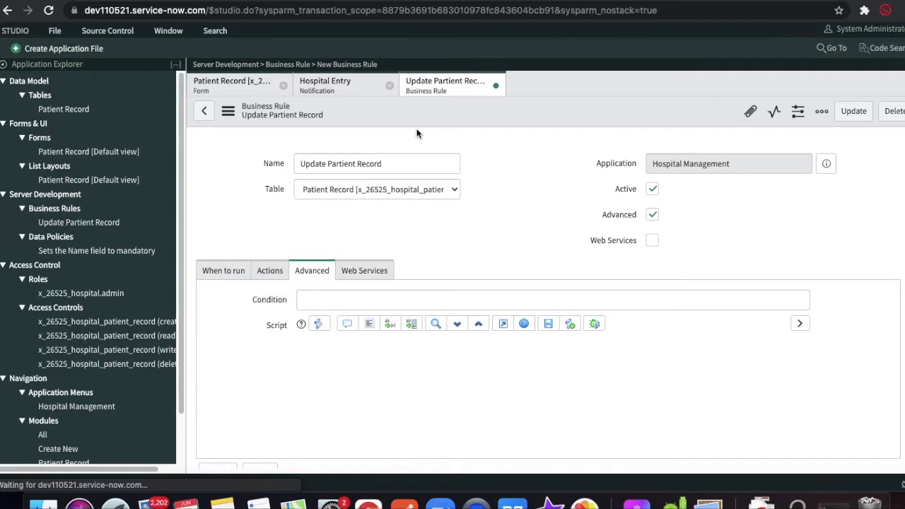
click(154, 3)
- Reload the Patient Record form, enter the patient's name, set Date of Join to 2021-06-05, and save
click(49, 13)
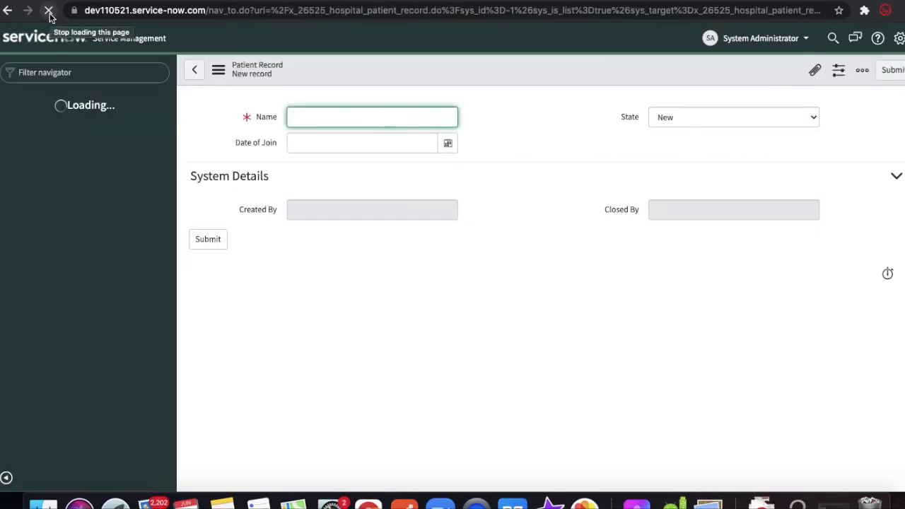
text(Rohit)
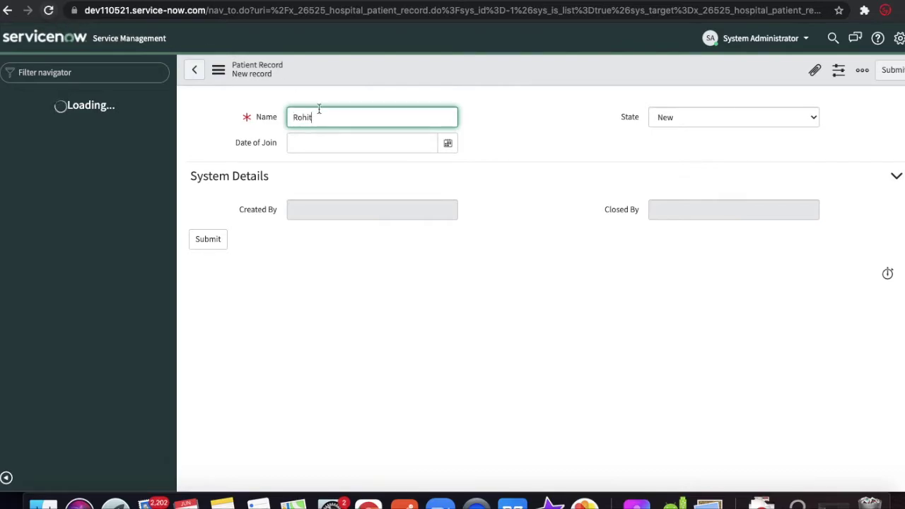
click(377, 145)
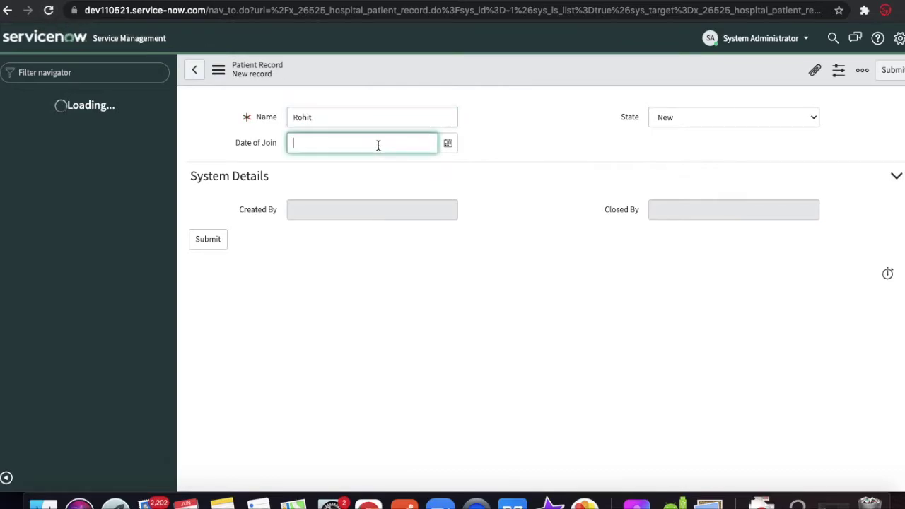
click(448, 143)
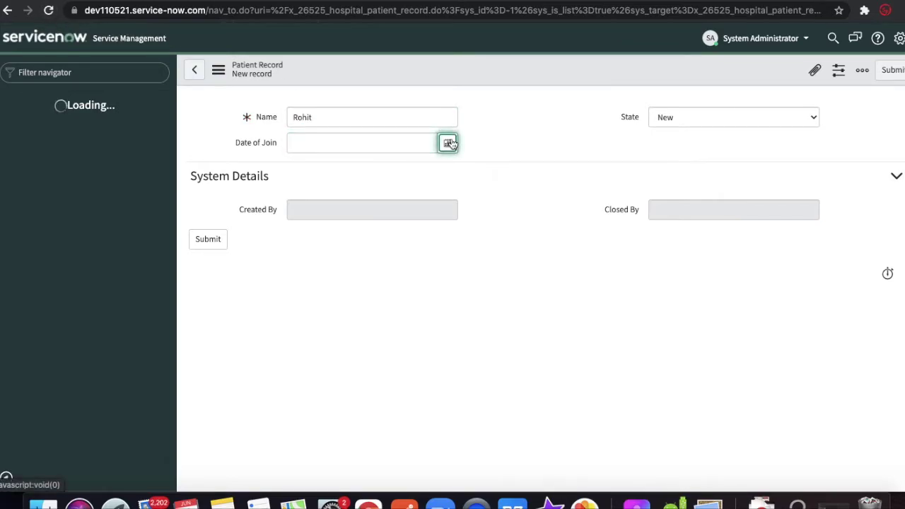
click(450, 144)
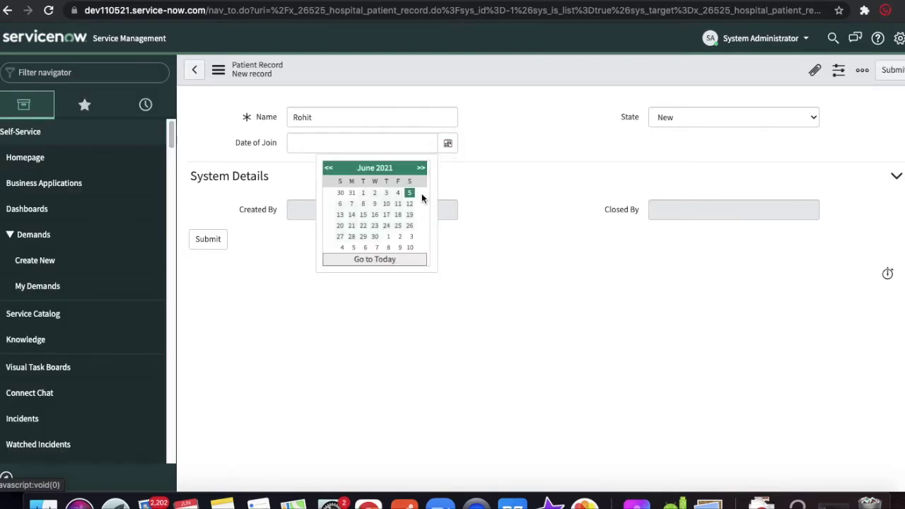
click(410, 193)
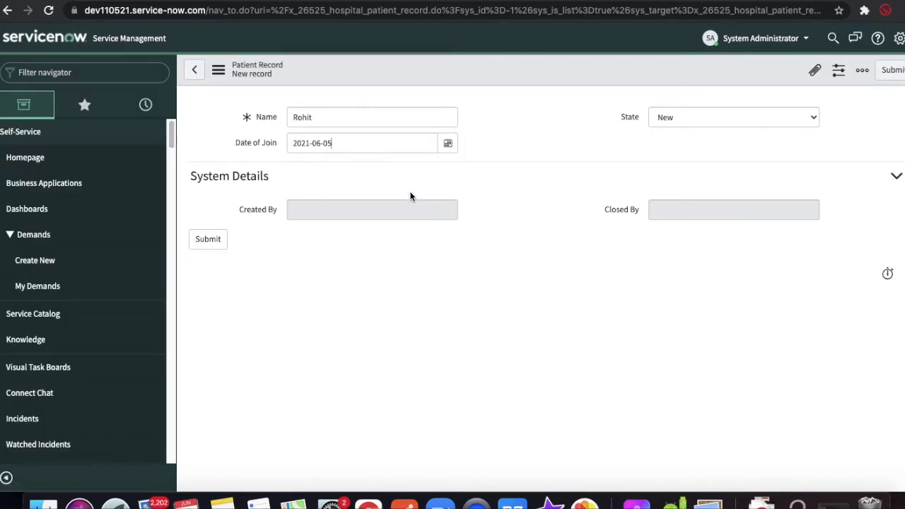
right_click(487, 69)
click(495, 79)
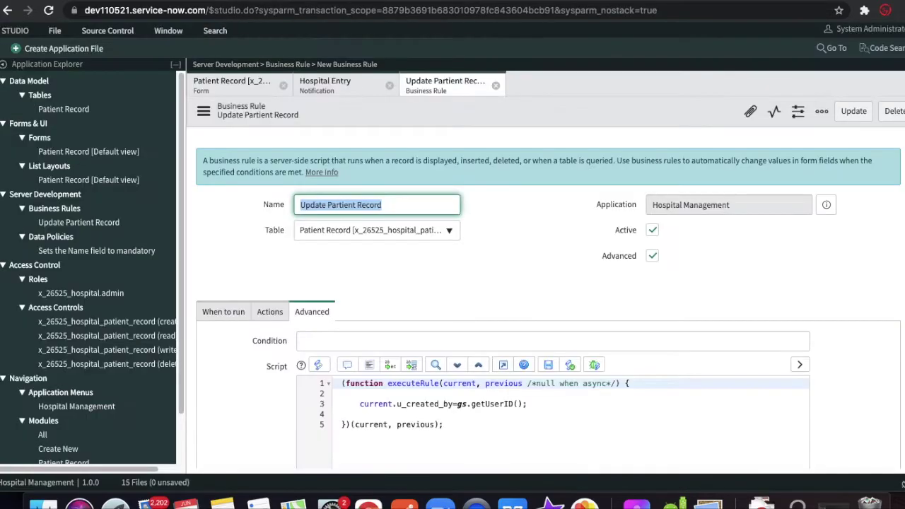
- Show the Hospital Entry notification's email content, subject 'New Patient Record Created'
click(331, 94)
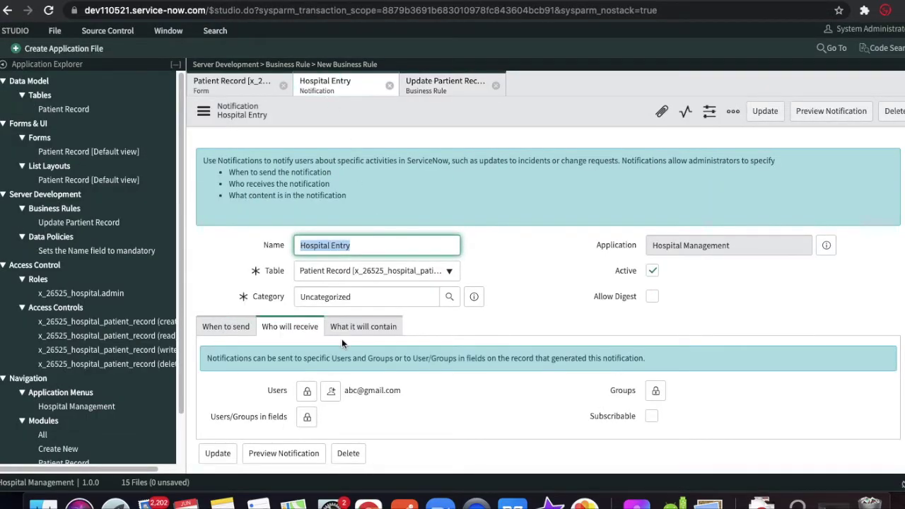
scroll(342, 339, down, 1)
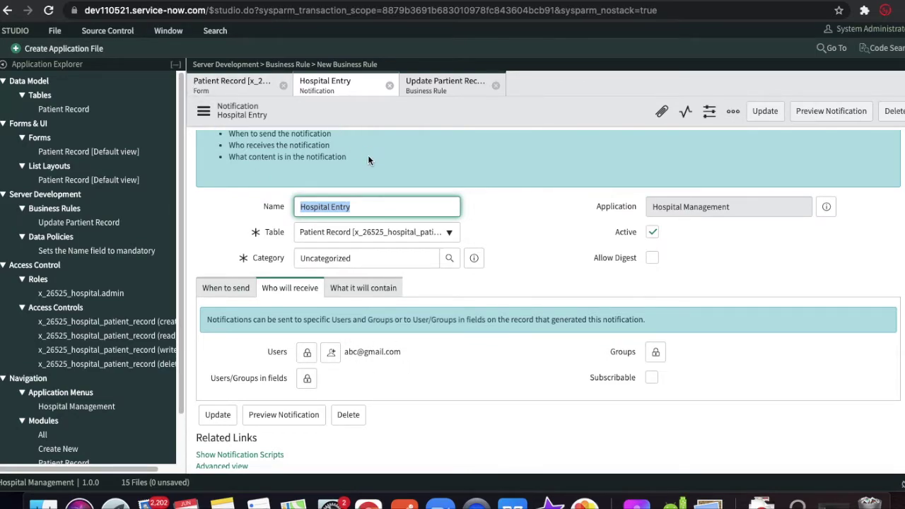
click(367, 290)
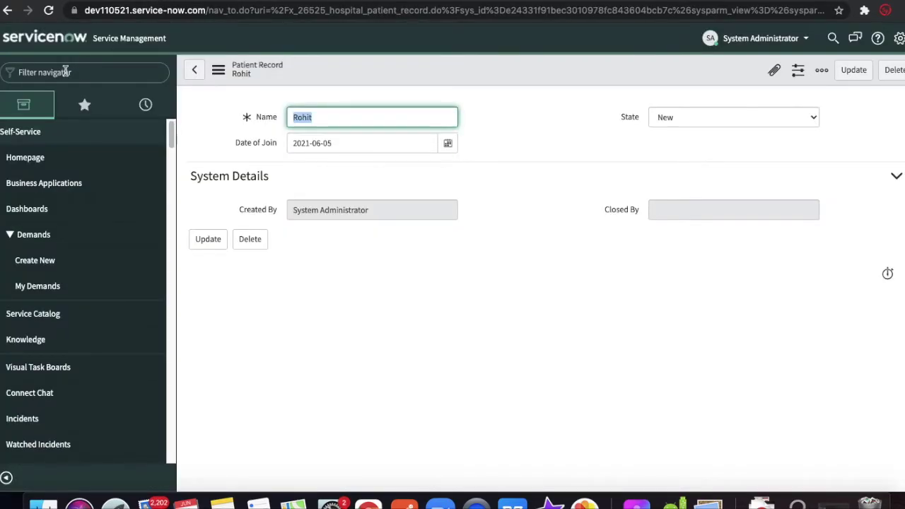
- Open the Emails list from the 'emails' navigator filter, sorted by Created newest first
click(65, 71)
text(e)
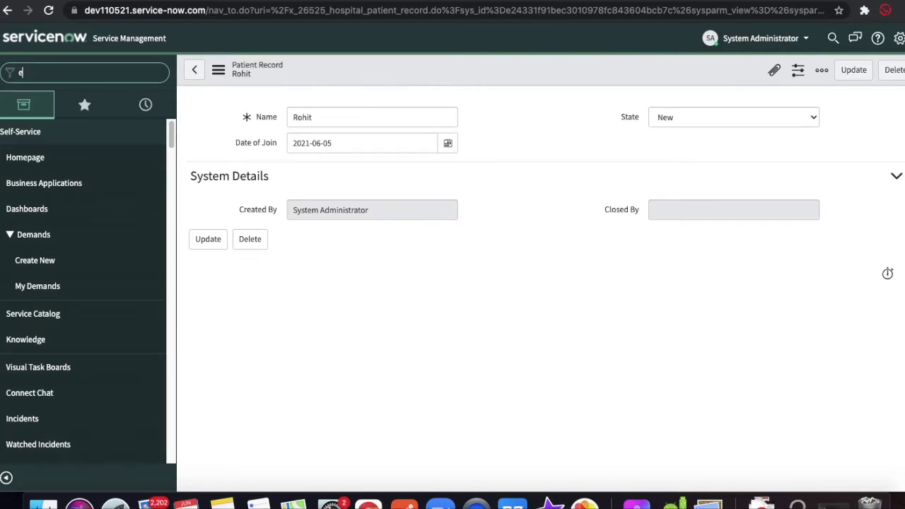
text(mails)
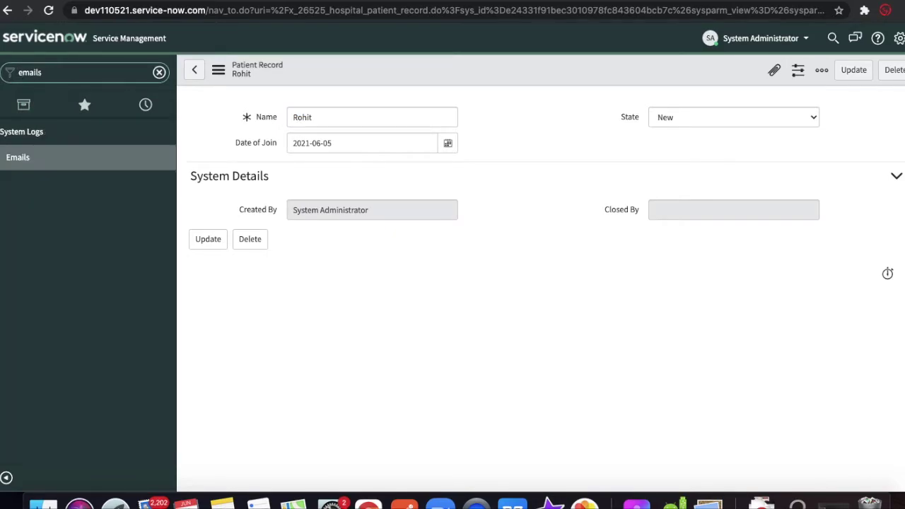
click(34, 159)
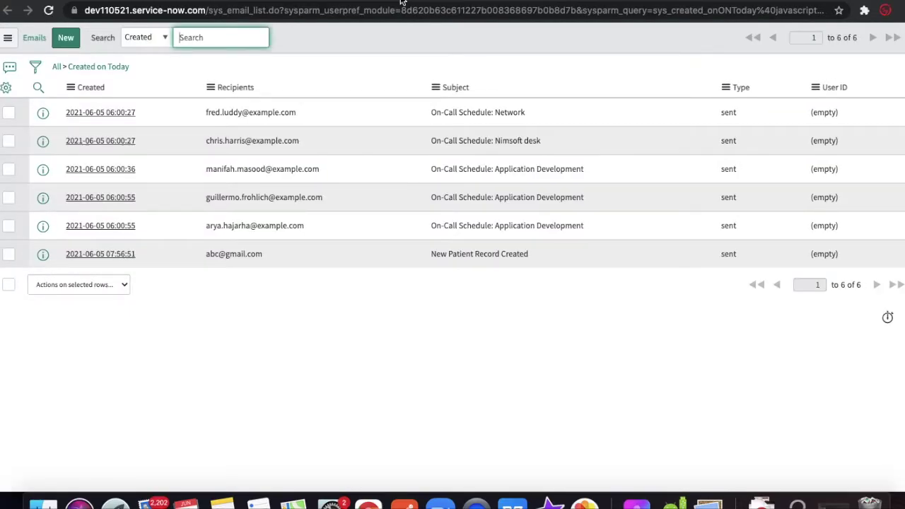
click(88, 88)
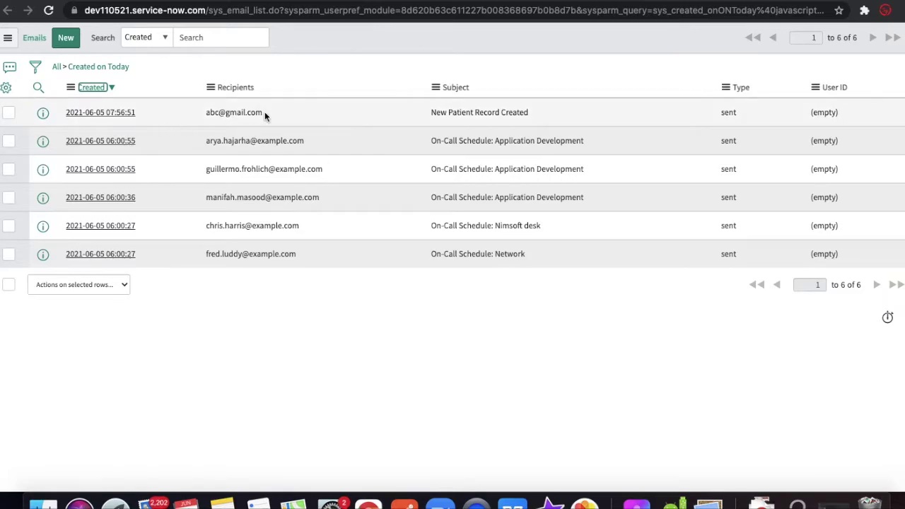
- Open the New Patient Record Created email, preview it, and close the preview
click(82, 115)
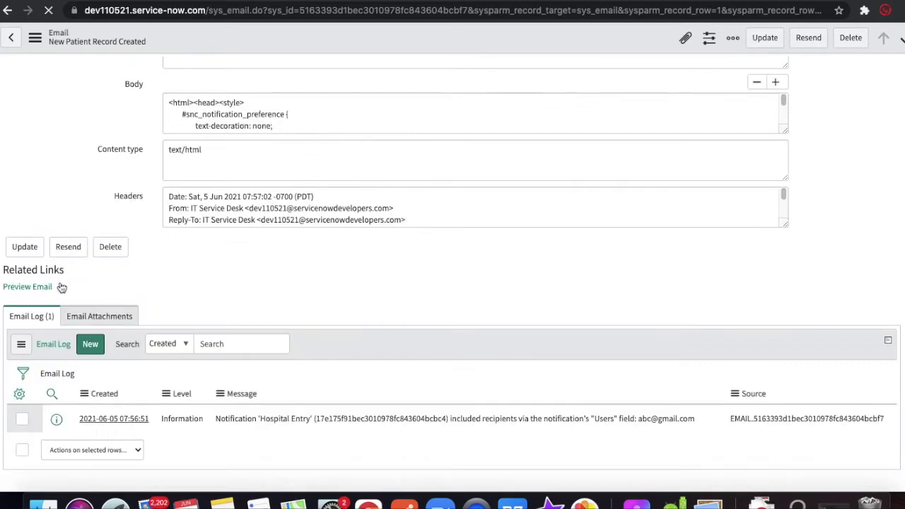
scroll(33, 293, down, 10)
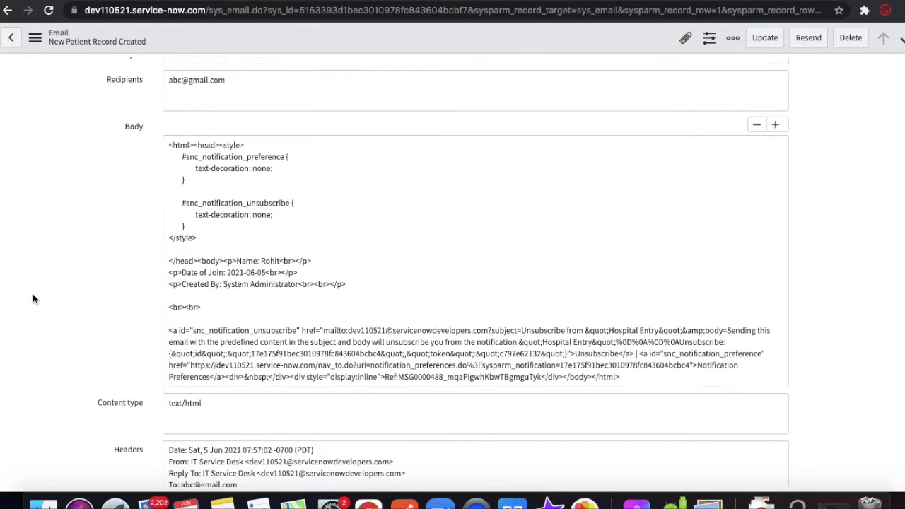
click(30, 260)
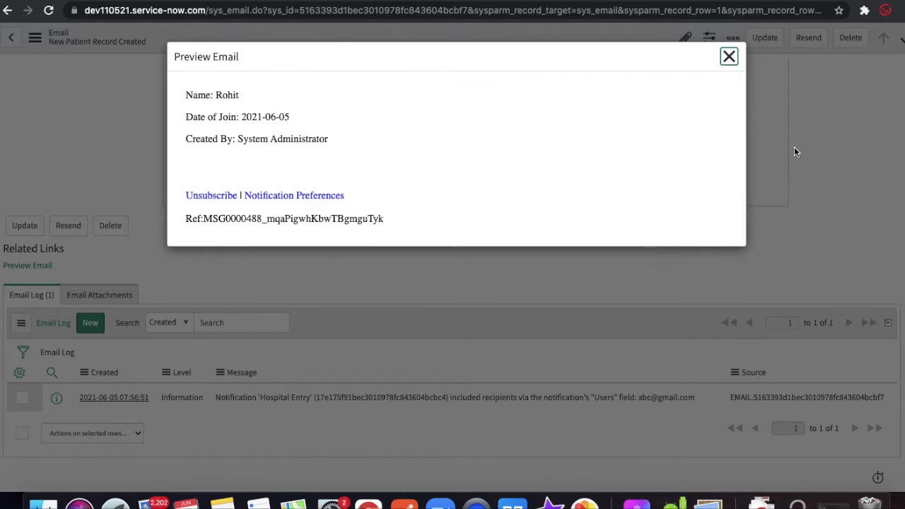
click(728, 57)
- Check the Update Partient Record business rule's timing (kept as before) and its script
click(260, 2)
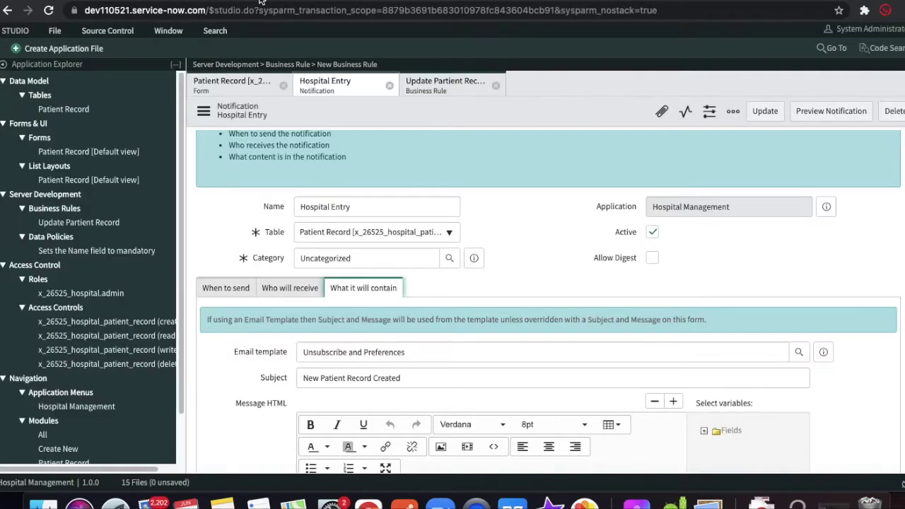
scroll(297, 172, up, 2)
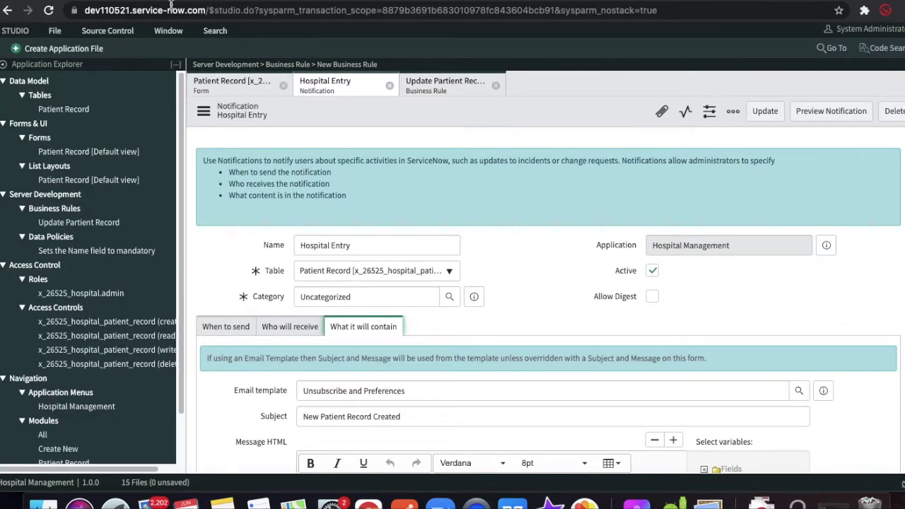
click(428, 86)
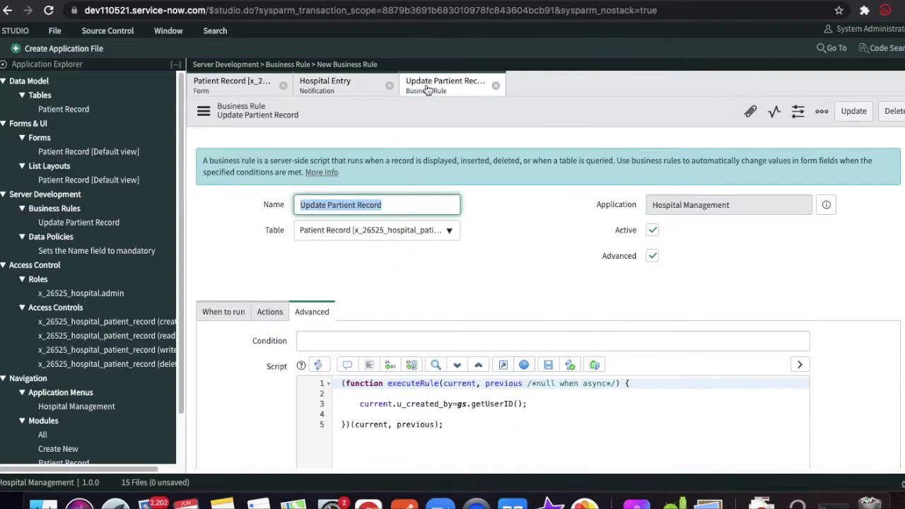
click(224, 312)
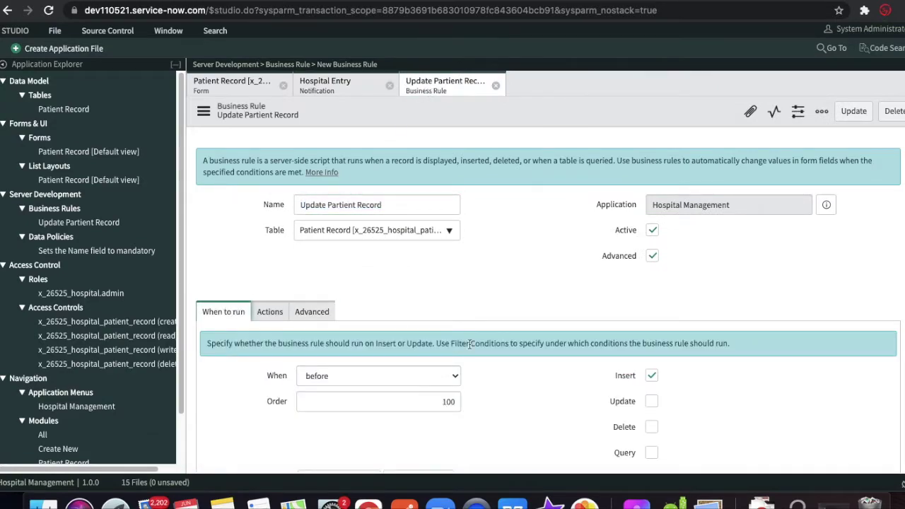
scroll(469, 344, down, 1)
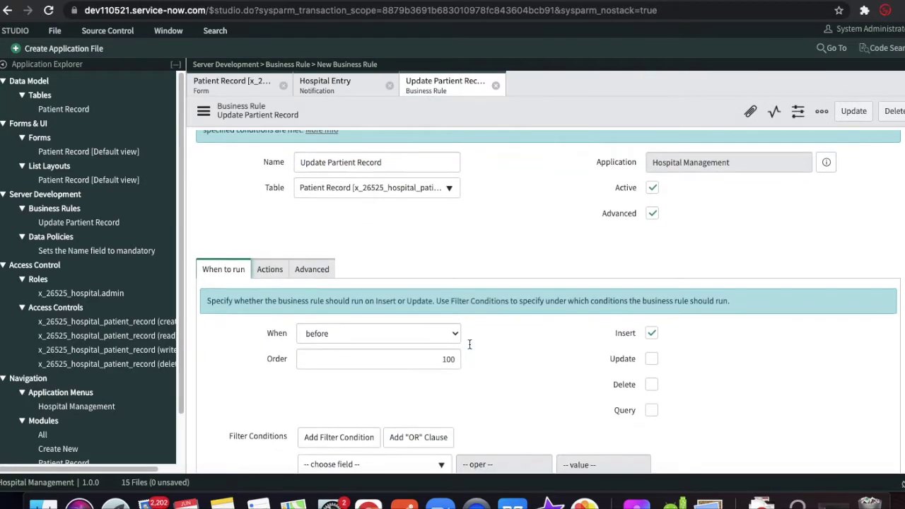
click(427, 338)
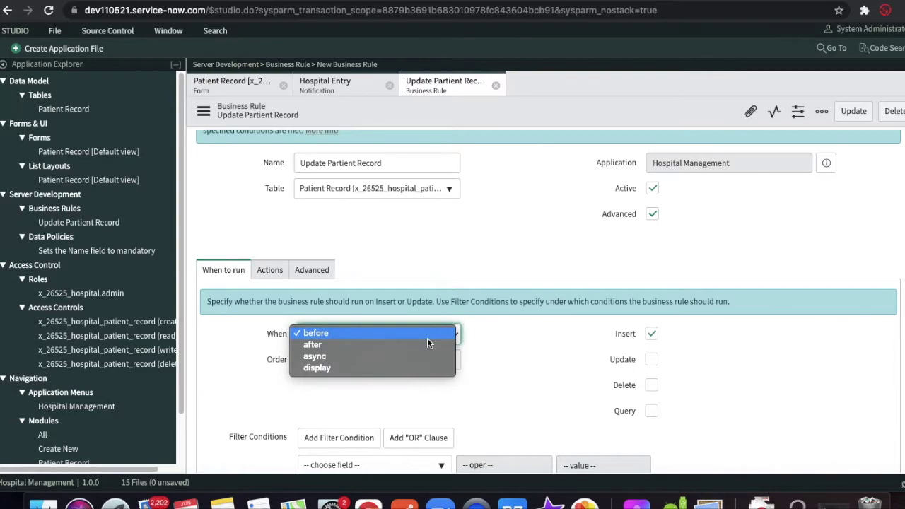
click(493, 340)
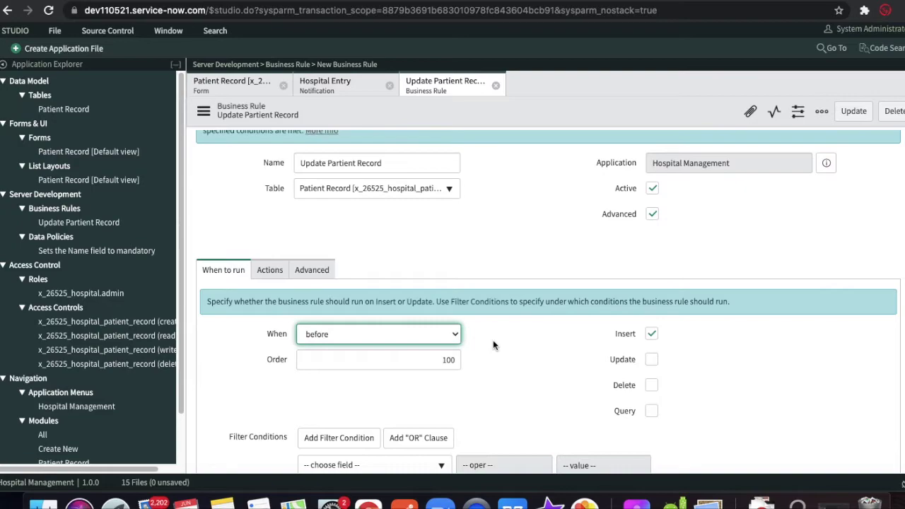
click(324, 270)
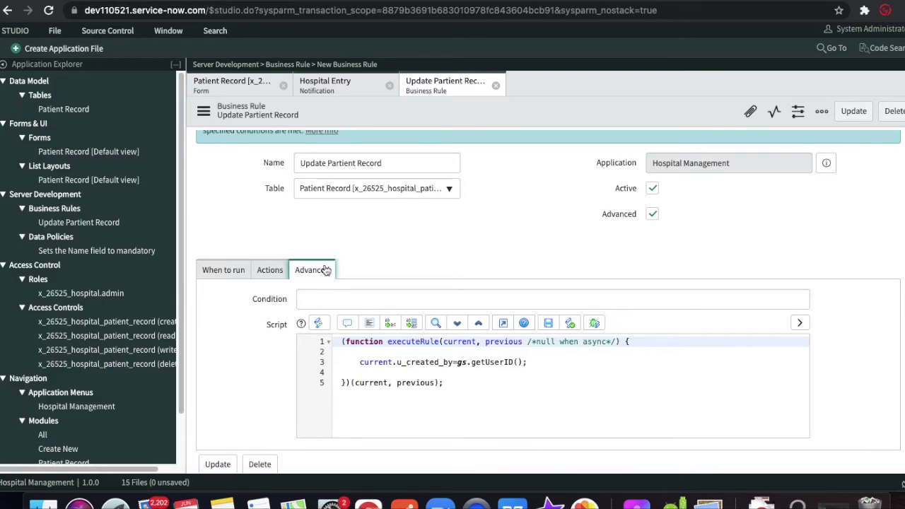
- Glance at the patient record and sent email tabs, then return to the rule's When to run settings
click(98, 2)
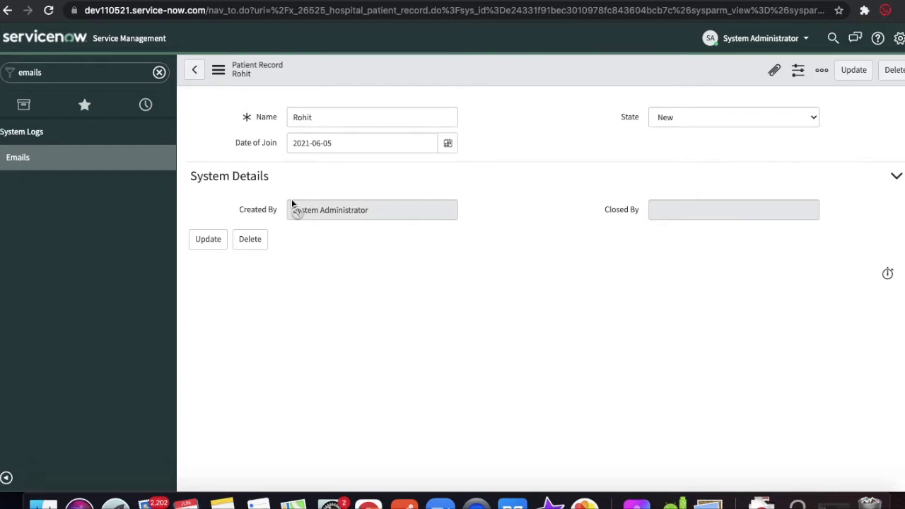
click(383, 3)
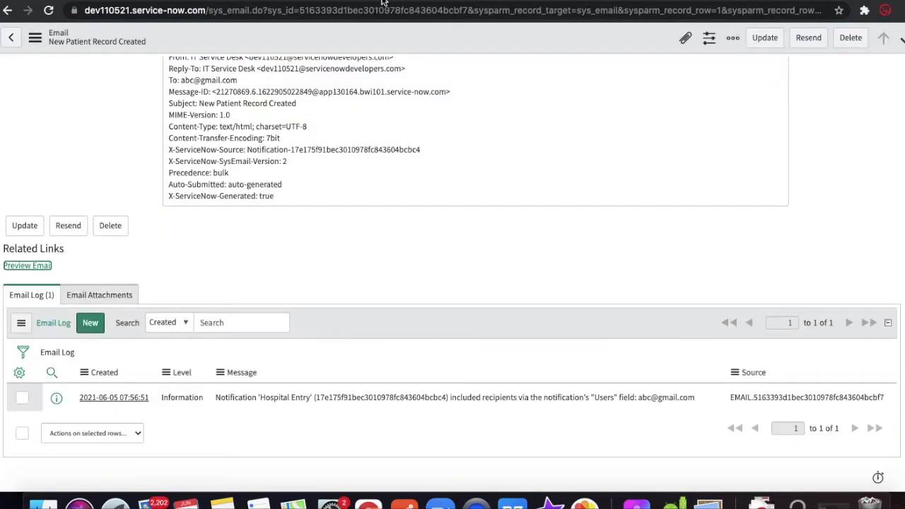
click(295, 3)
click(227, 273)
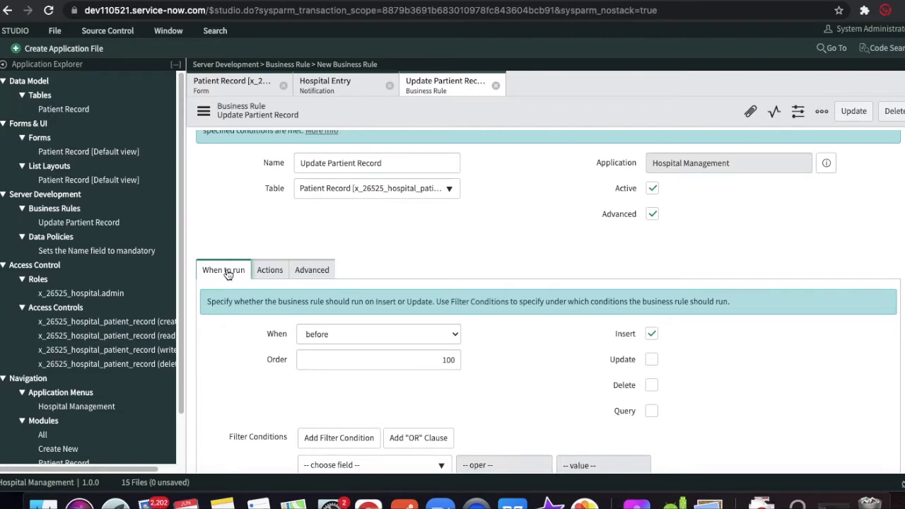
- Show the Hospital Entry notification's When to send settings: sent on Patient Record insert
click(314, 86)
scroll(243, 273, down, 1)
click(222, 277)
scroll(234, 339, down, 2)
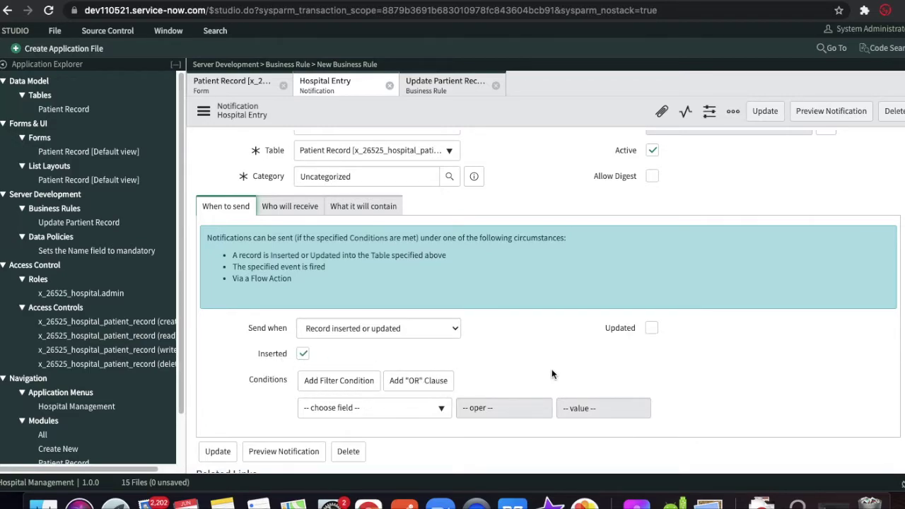
- Check the notification's condition field list without choosing, then its recipients and email content
scroll(552, 373, down, 1)
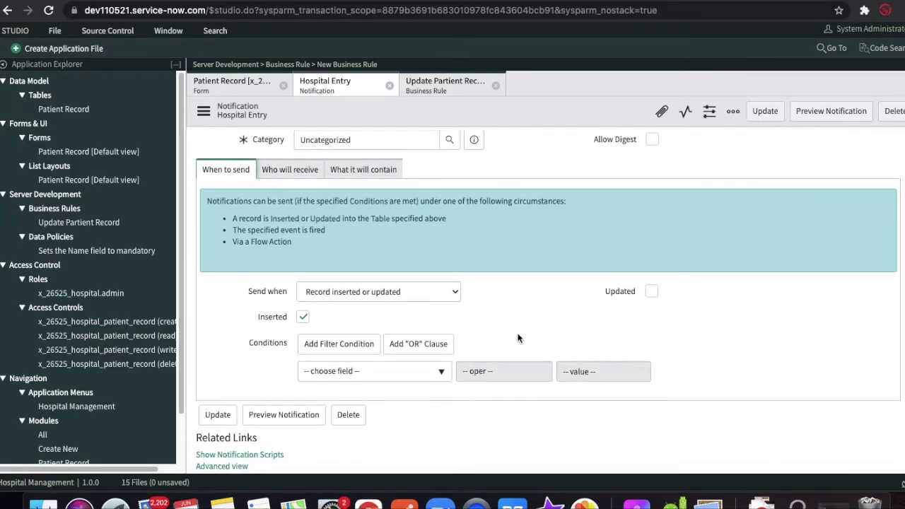
click(419, 377)
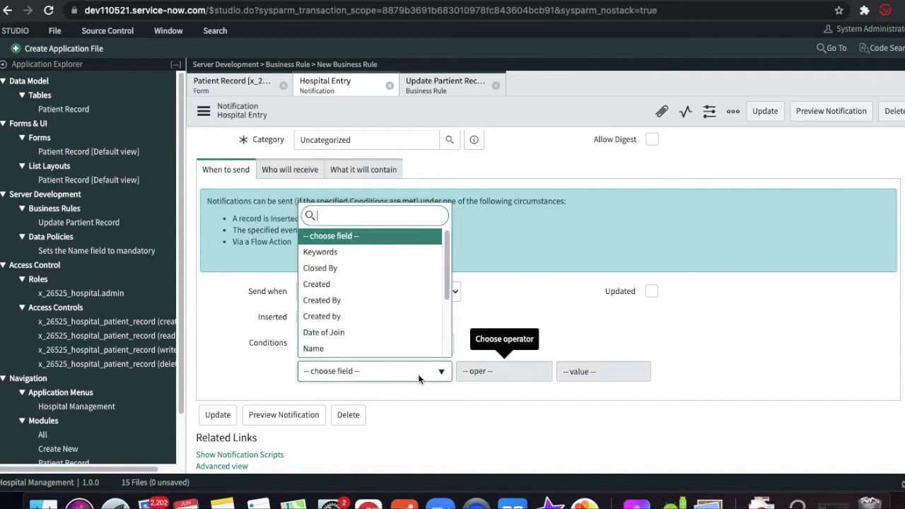
click(498, 328)
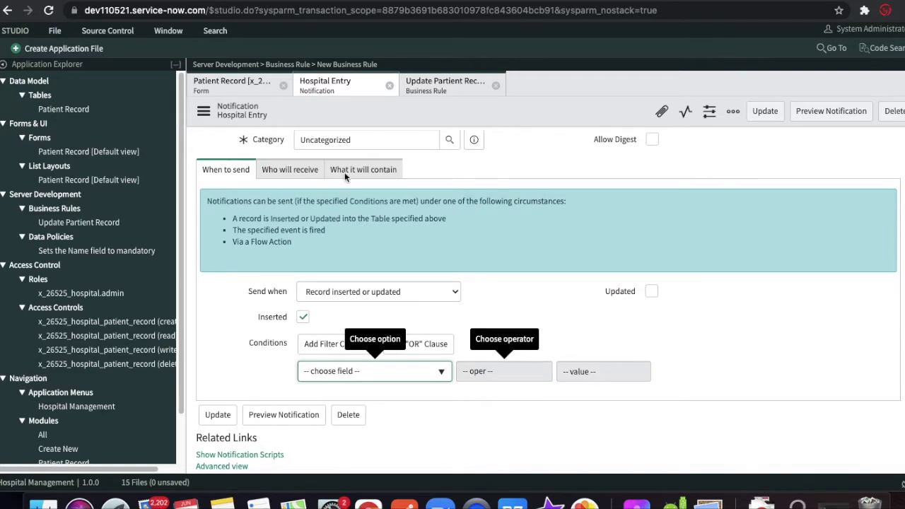
click(291, 169)
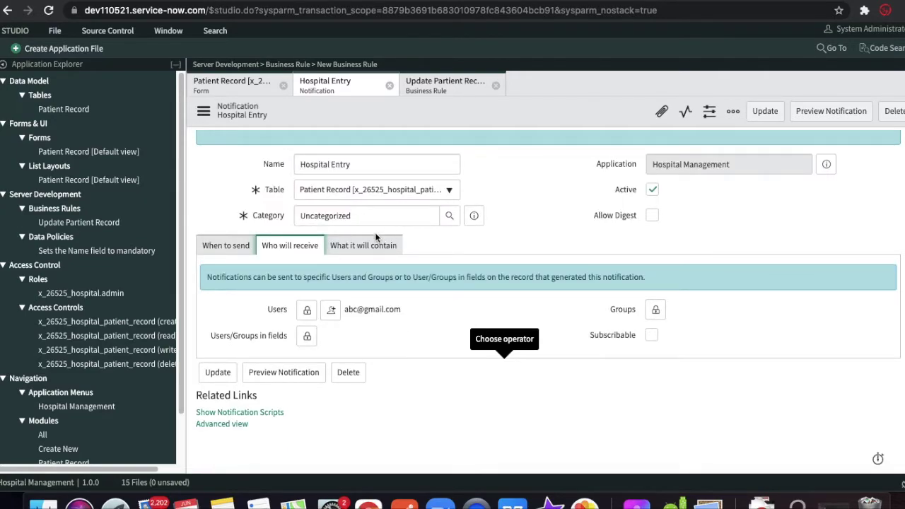
click(362, 246)
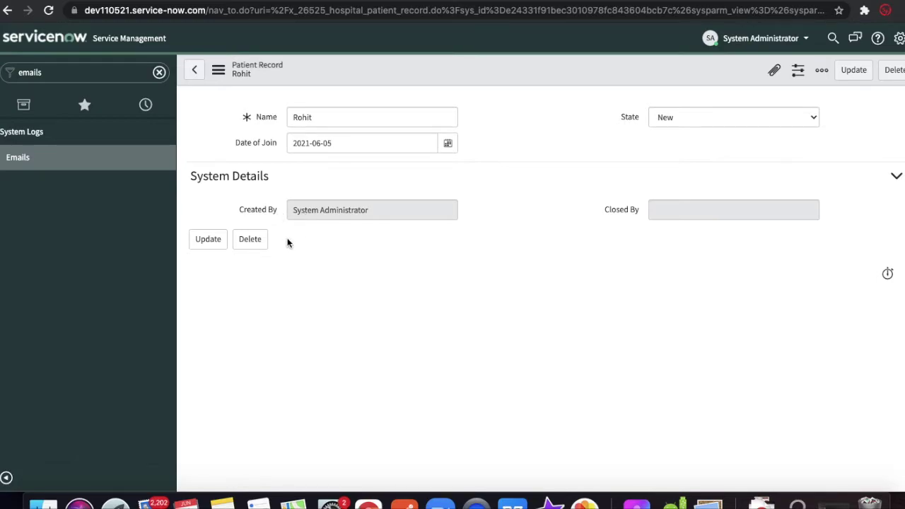
- Open and dismiss the Closed By field options on the patient record, then return to Studio
right_click(620, 218)
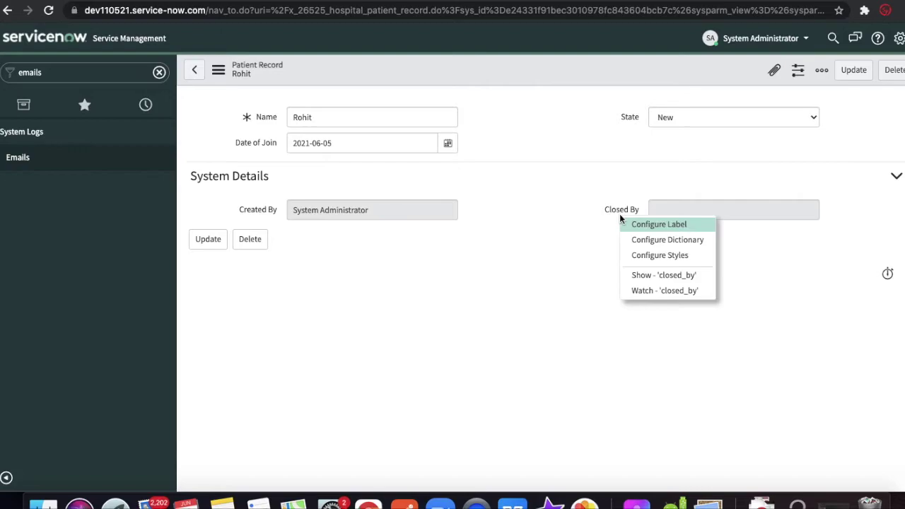
click(544, 241)
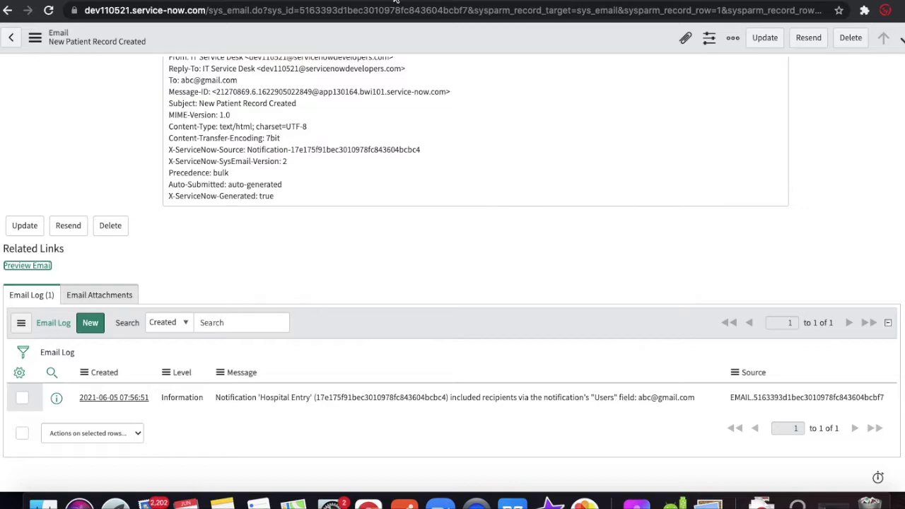
click(396, 1)
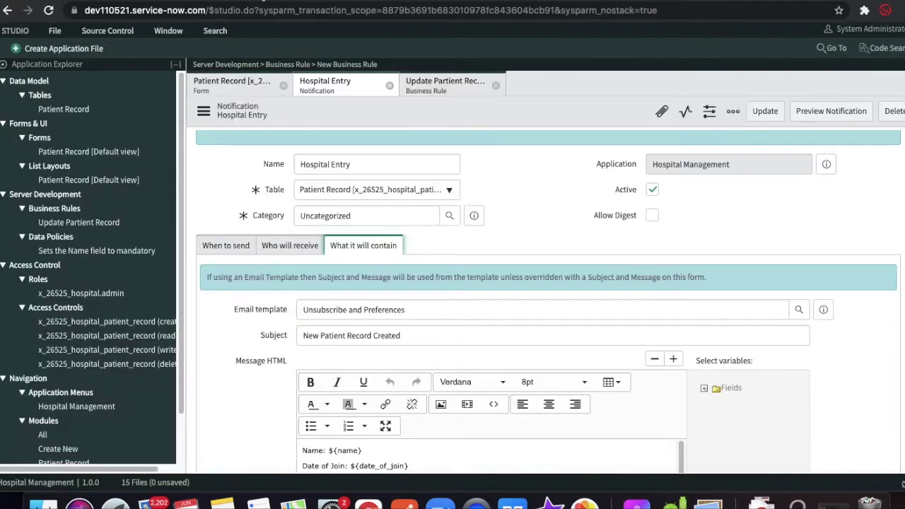
- Add a Reference field under Created By on the Patient Record form, labelled Update By, named u_update_by
click(63, 151)
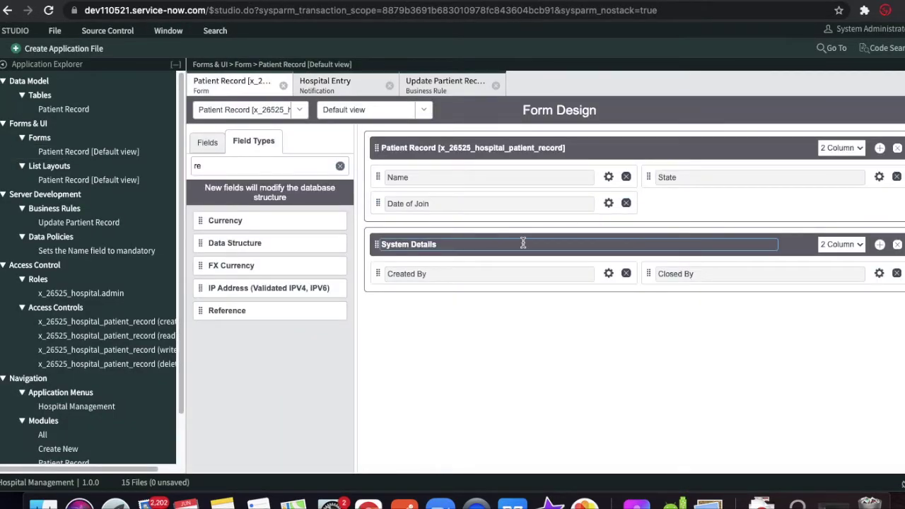
drag(235, 310, 433, 307)
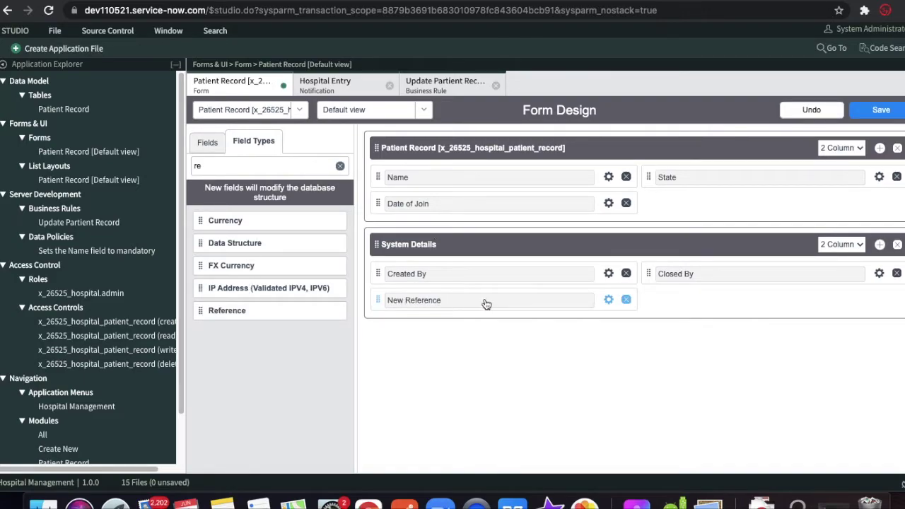
click(608, 300)
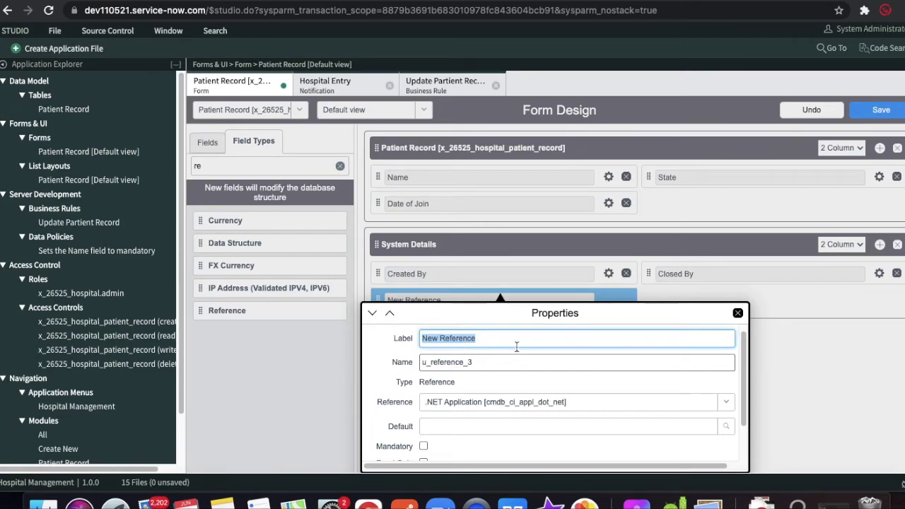
text(Updated)
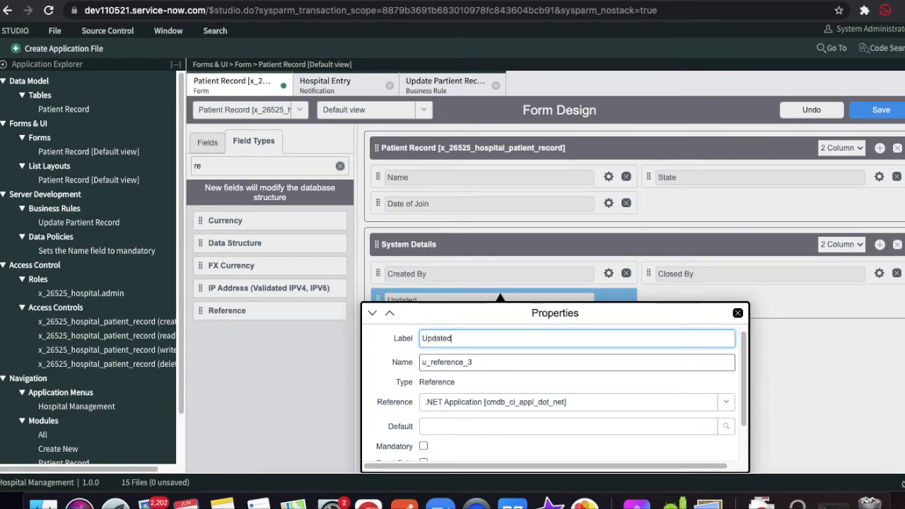
key(BackSpace)
text(By)
key(Tab)
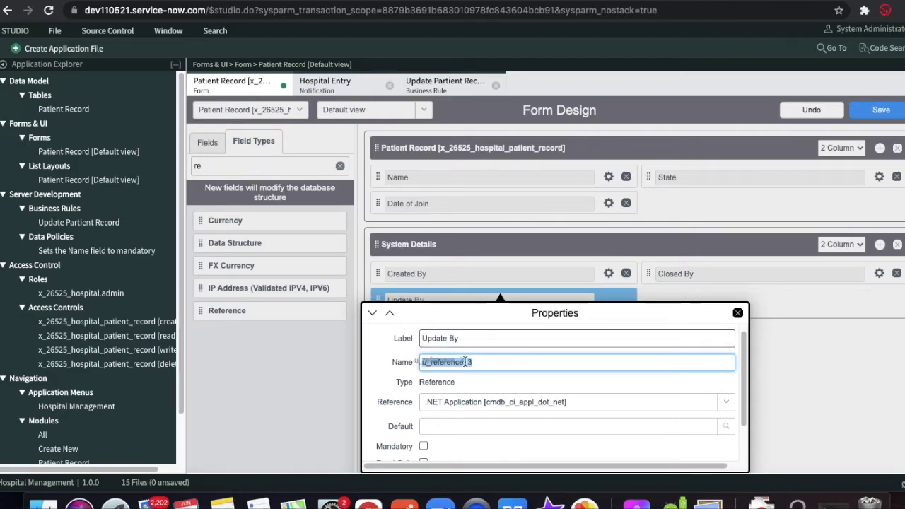
text(u_)
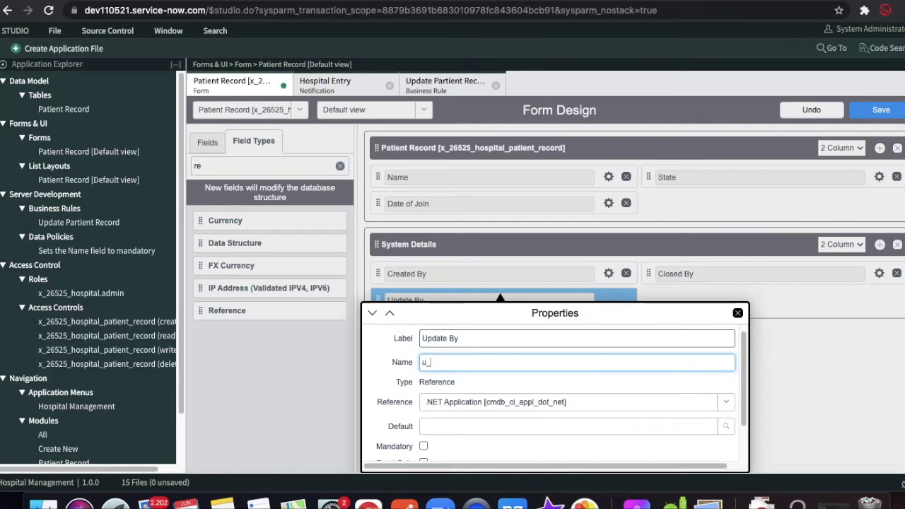
text(update_by)
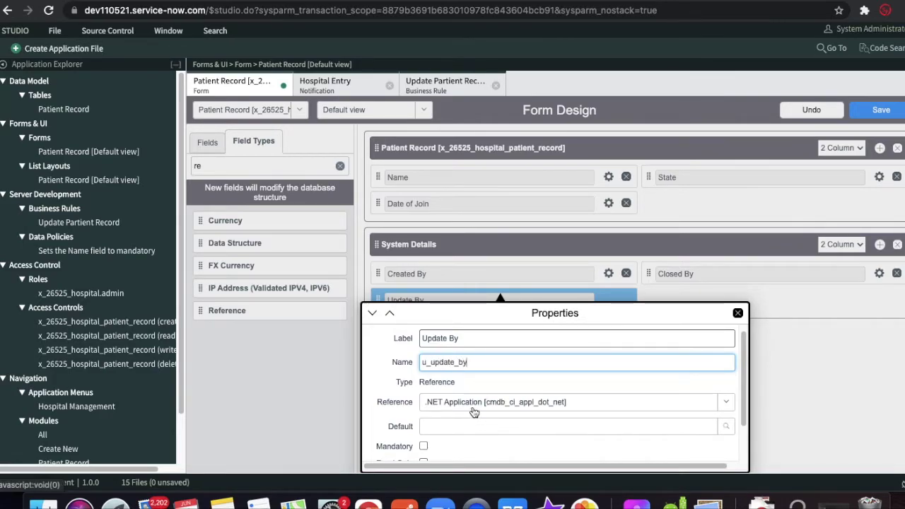
- Make Update By reference User [sys_user] and save the form layout
click(472, 406)
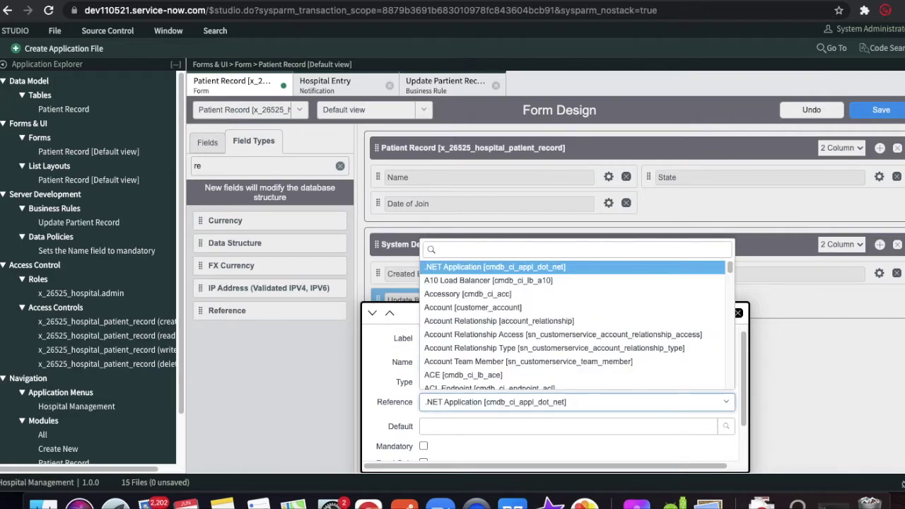
text(sys_user)
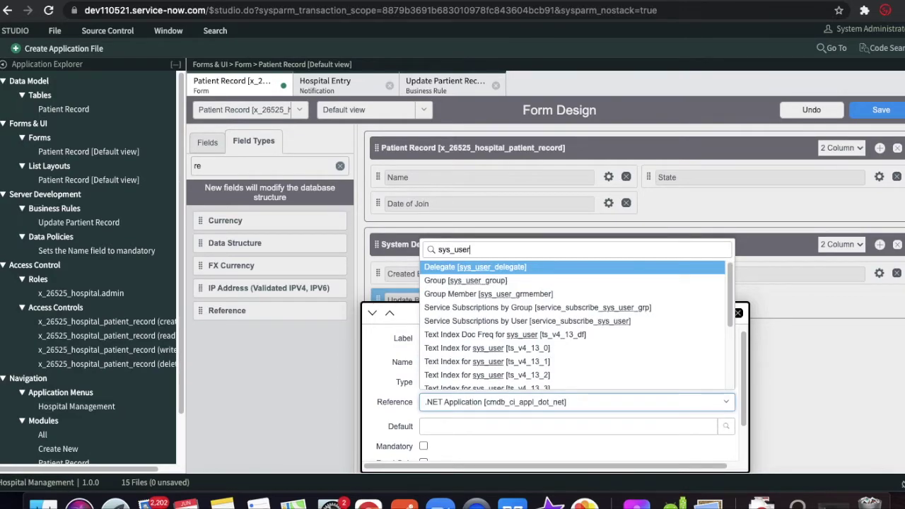
key(Down)
key(Down)
key(Down)
key(Down)
key(Down)
key(Down)
key(Down)
key(Down)
key(Down)
key(Down)
key(Down)
key(Down)
key(Down)
key(Down)
key(Down)
key(Down)
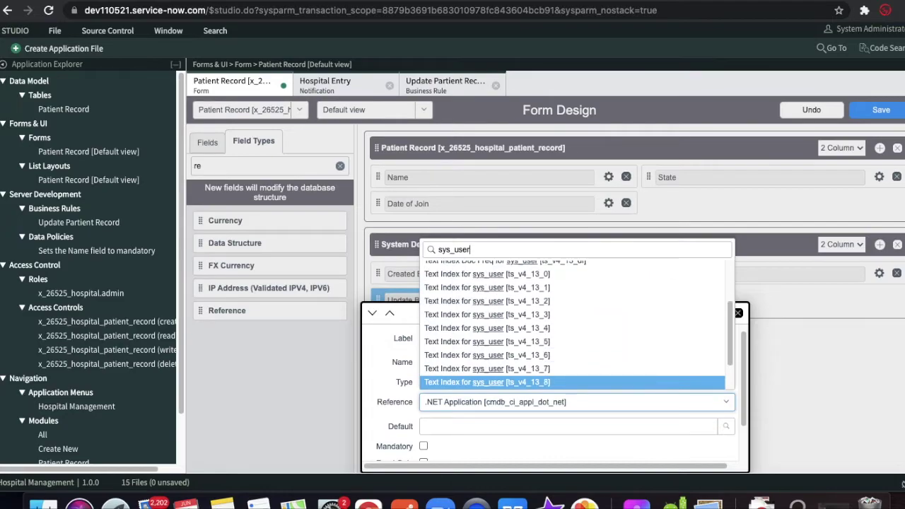
key(Down)
key(Up)
key(Return)
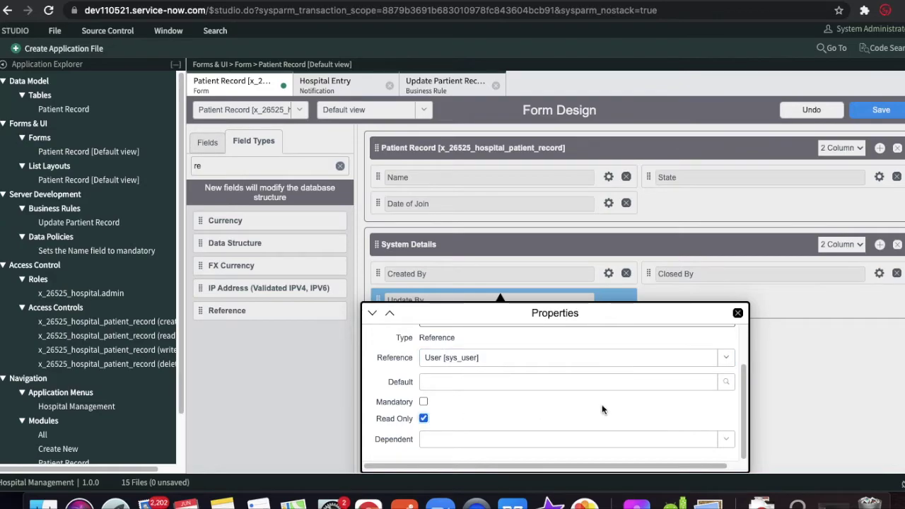
click(737, 312)
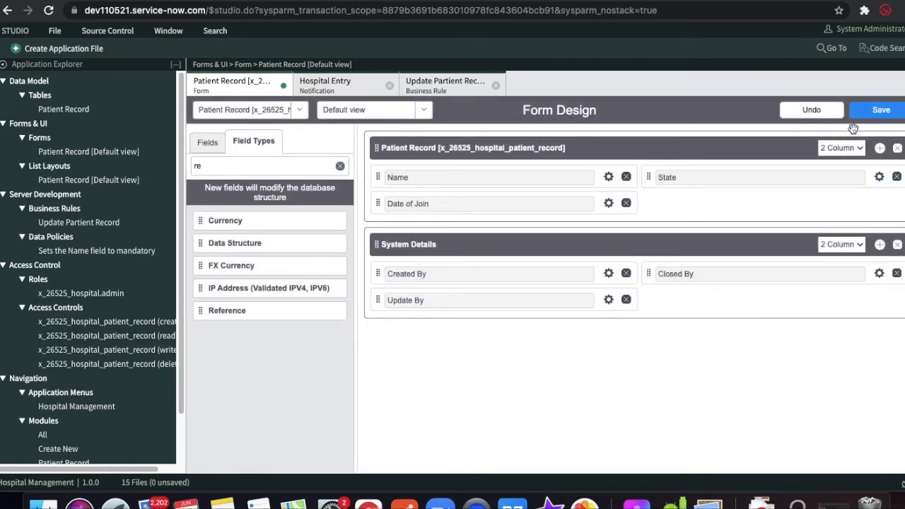
click(881, 111)
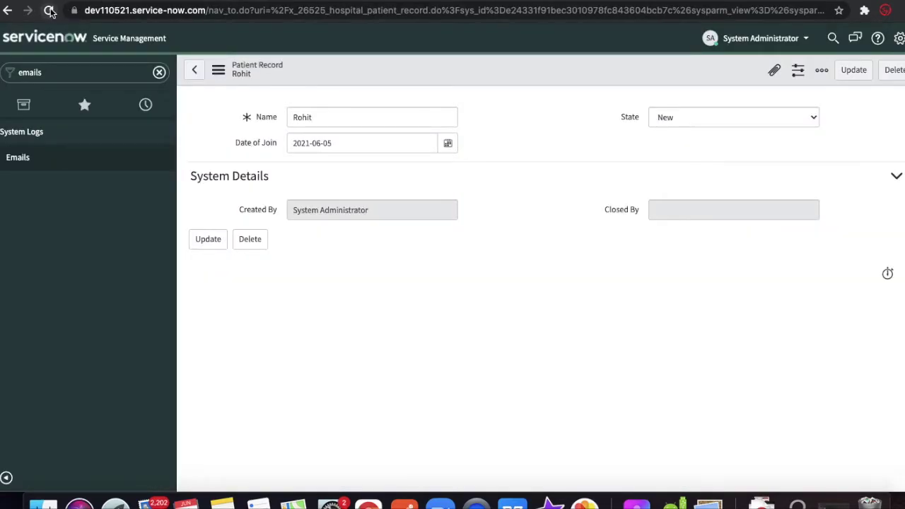
- Reload the patient record to reveal the empty Update By field, leaving State unchanged
click(50, 11)
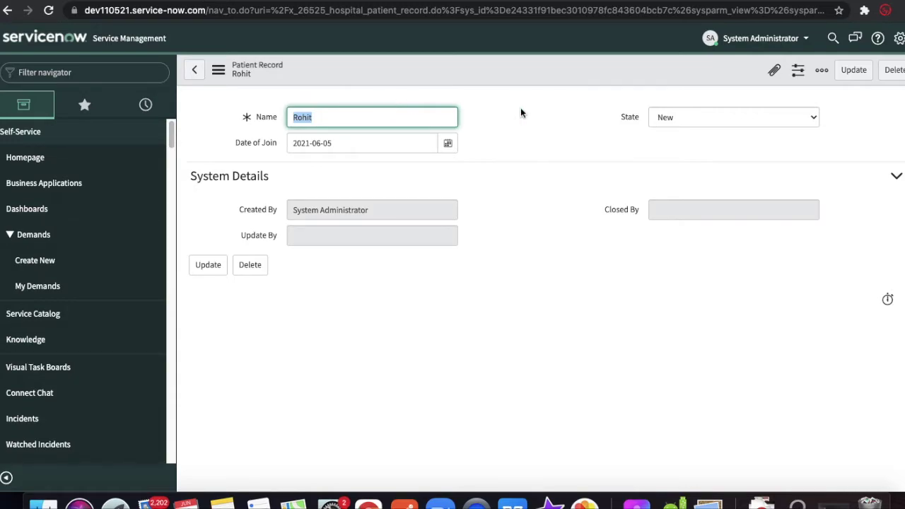
click(690, 121)
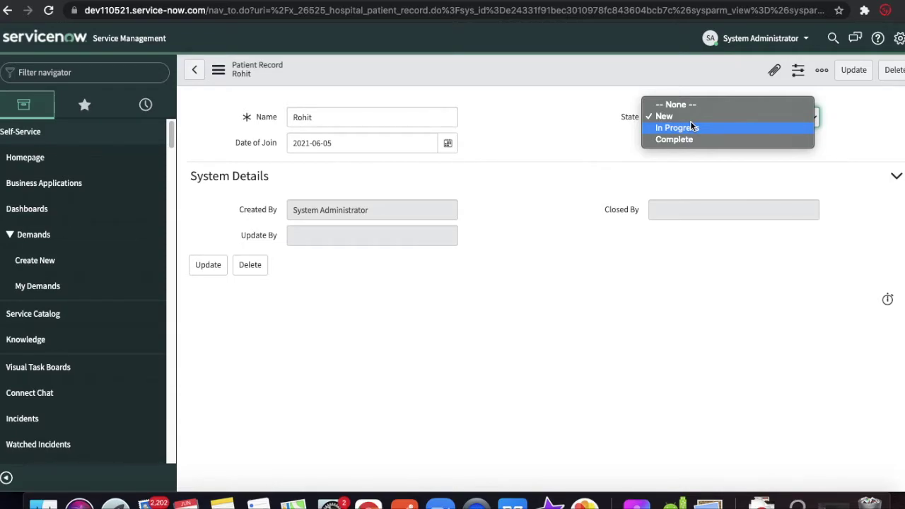
click(591, 188)
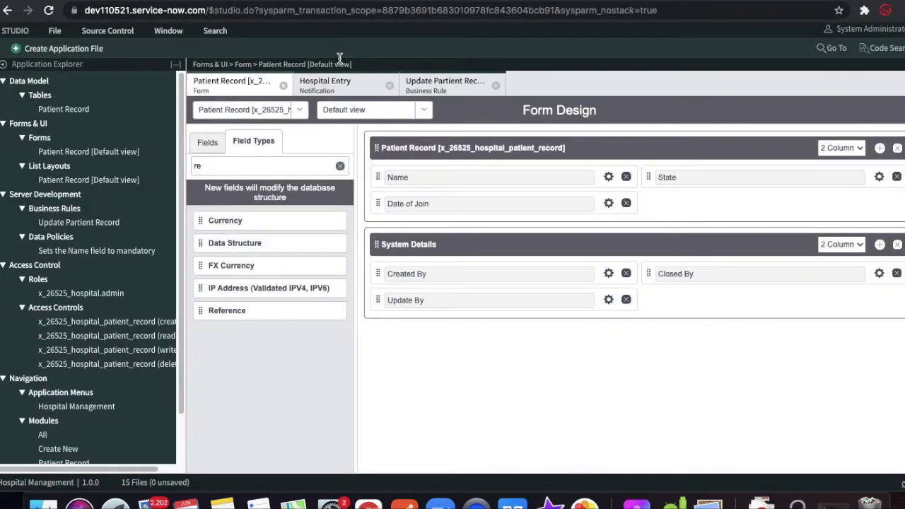
- Open the Hospital Entry When to send settings, toggling Updated on and back off
click(332, 85)
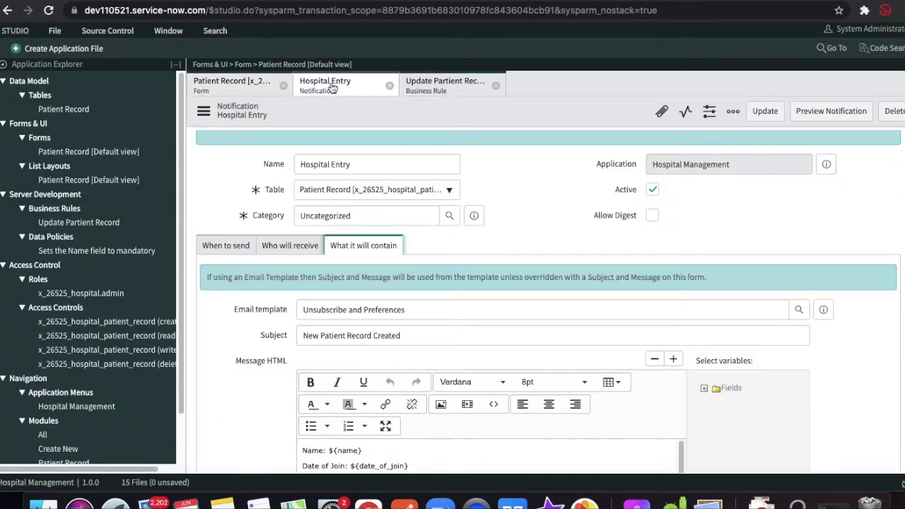
click(226, 245)
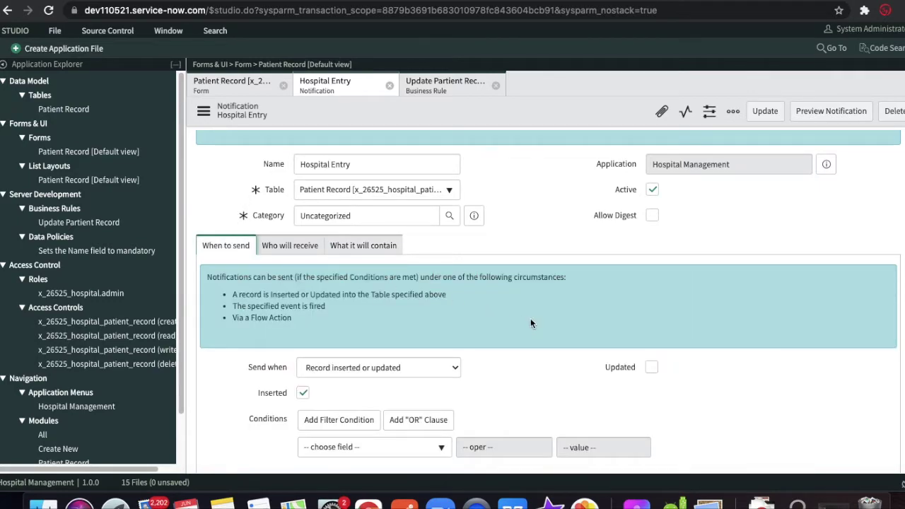
scroll(531, 323, down, 1)
click(651, 339)
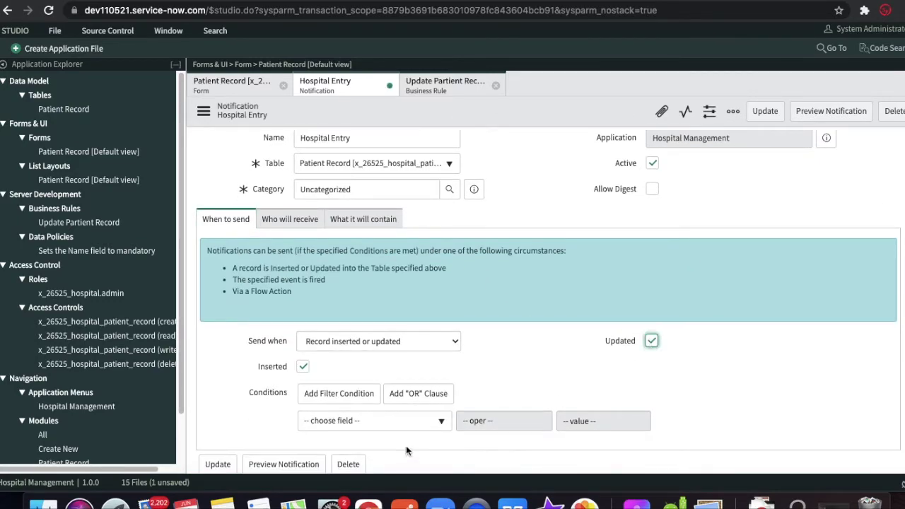
click(649, 341)
- Create a new Event Registration application file, found by filtering file types for 'eve'
click(65, 50)
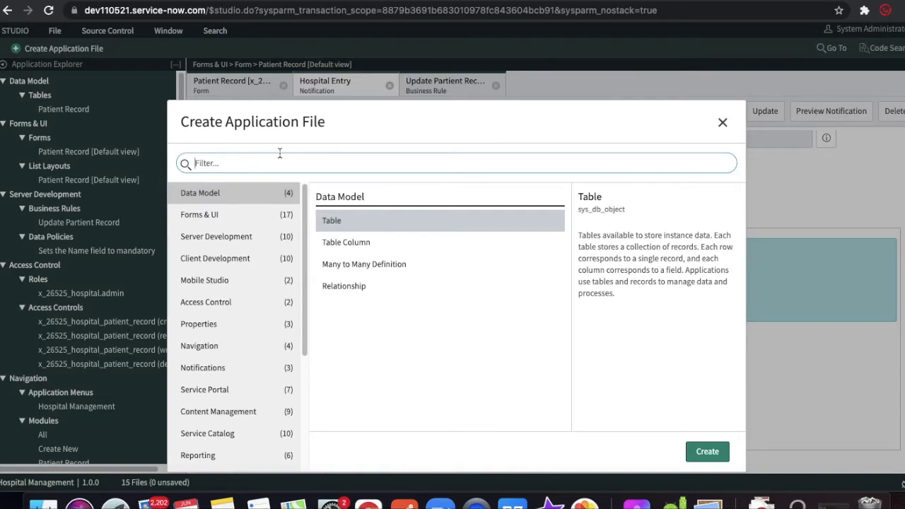
click(266, 166)
text(eve)
click(374, 221)
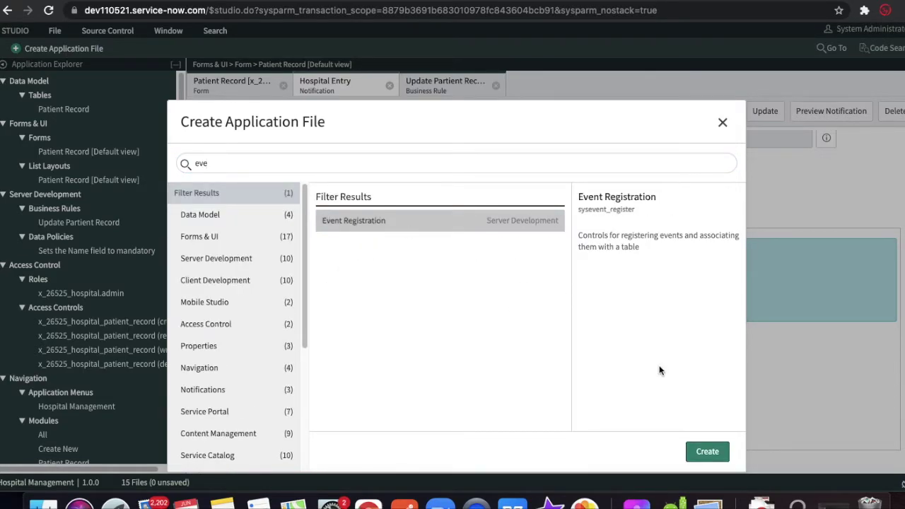
click(709, 451)
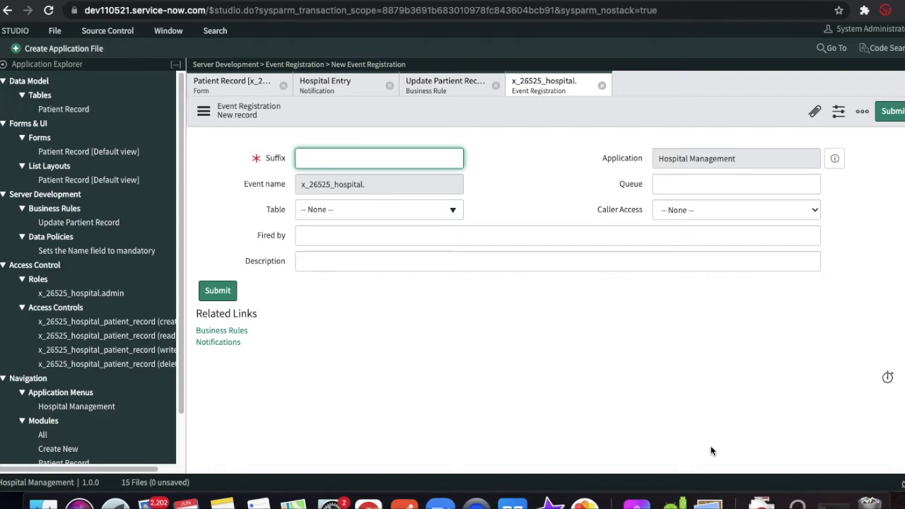
- Register the event with suffix Notification (x_26525_hospital.Notification) on the Patient Record table and submit
click(388, 158)
text(Notification)
click(555, 218)
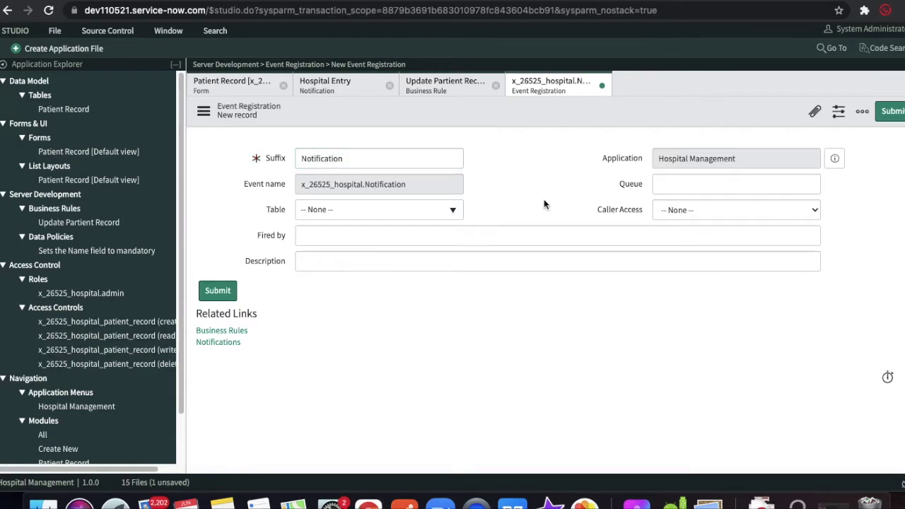
click(430, 210)
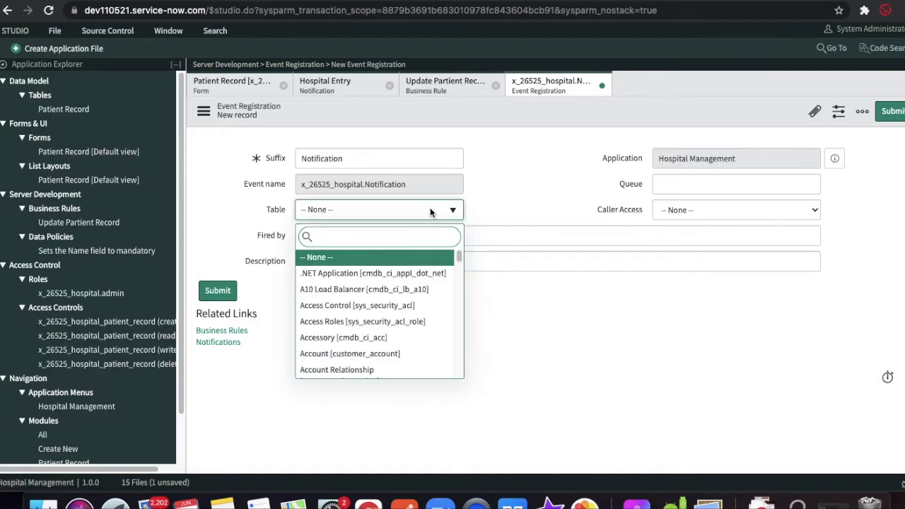
text(hos)
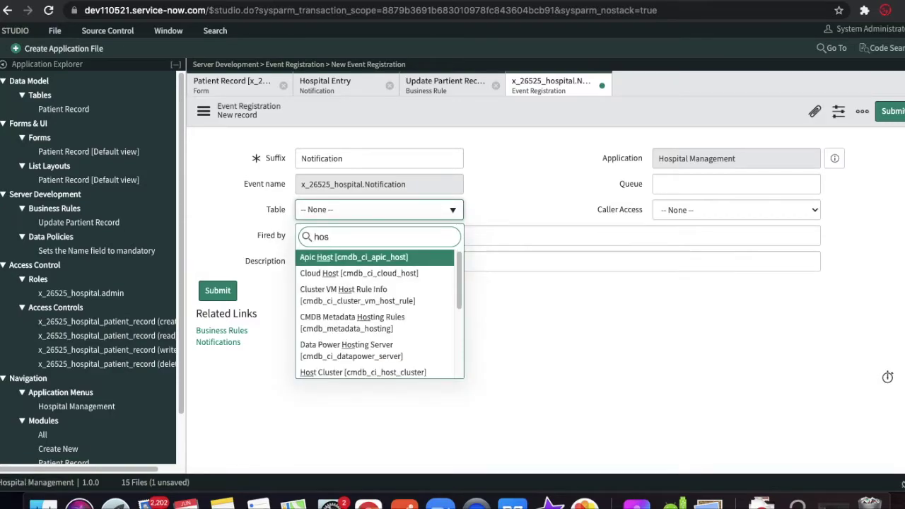
text(pi)
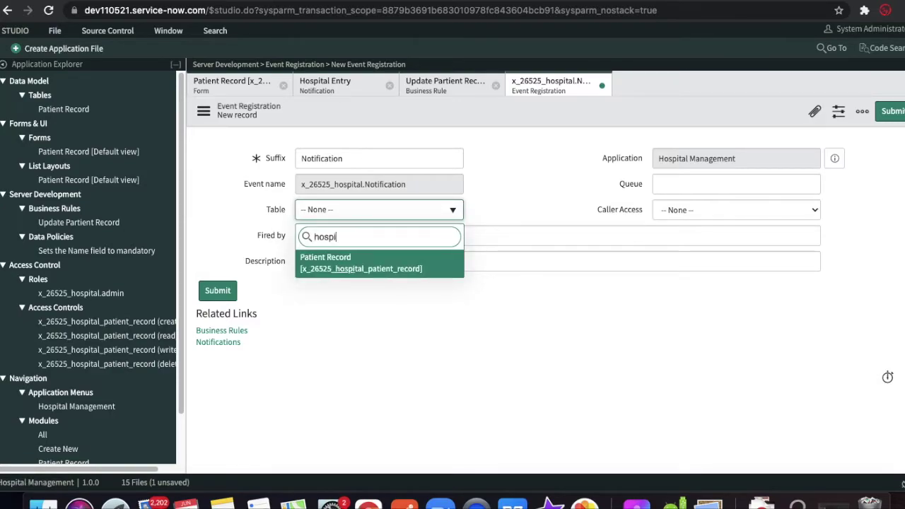
key(Return)
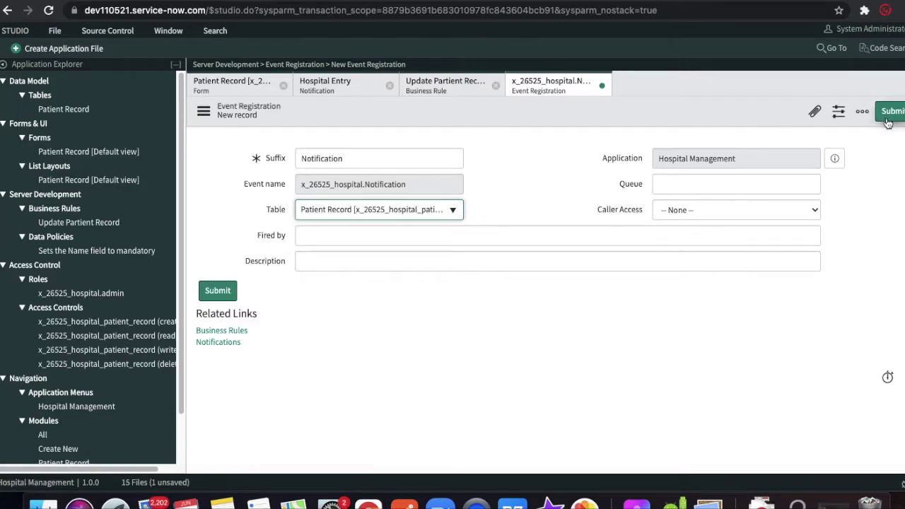
click(889, 123)
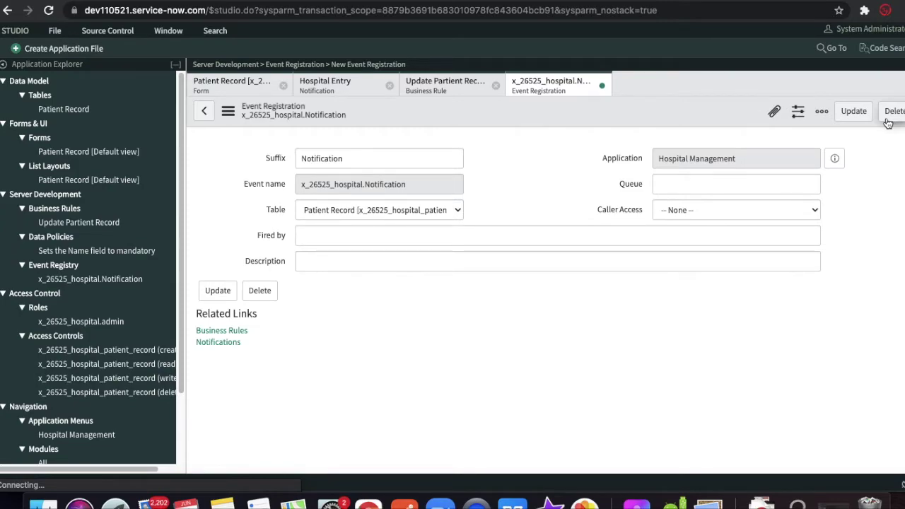
key(Tab)
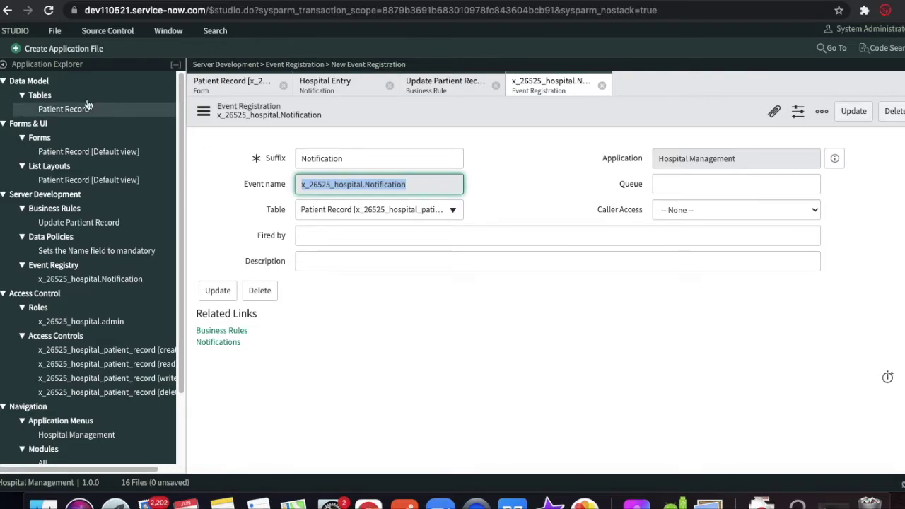
- Create a new business rule named 'Event Trigger' on the Patient Record table
click(69, 50)
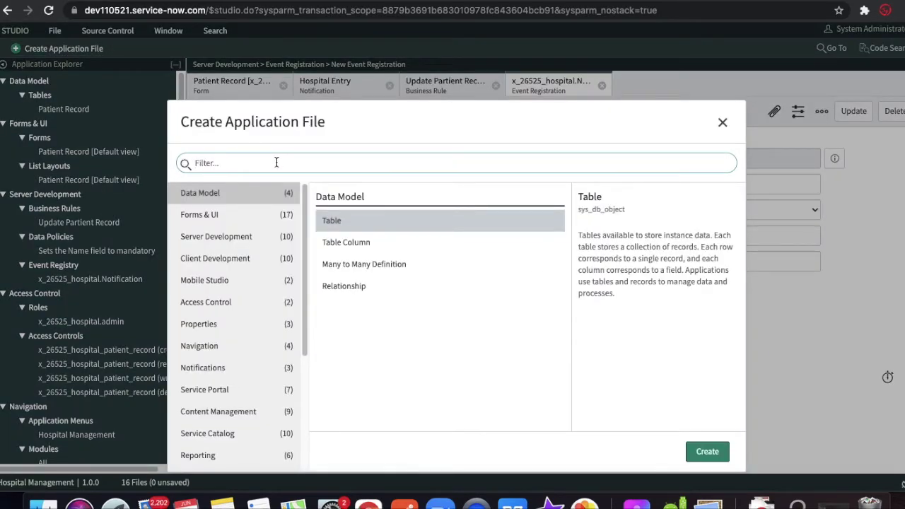
text(bus)
click(709, 456)
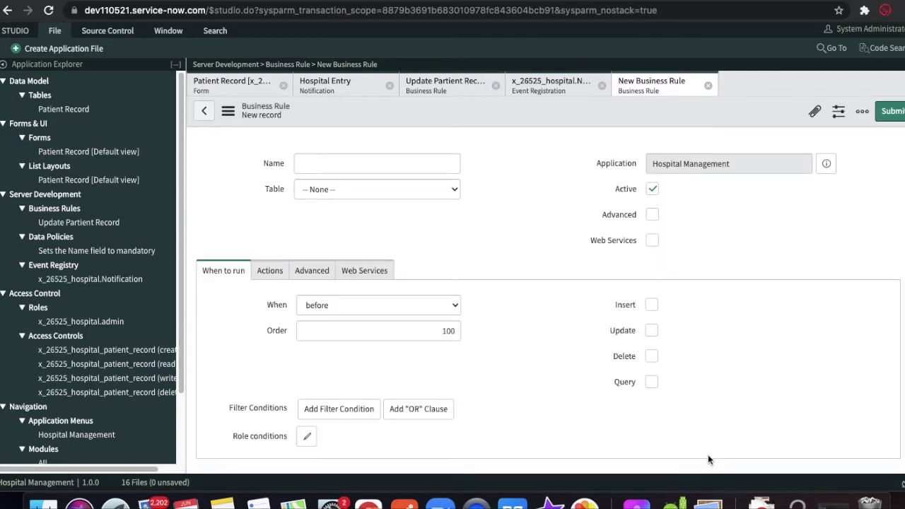
click(437, 196)
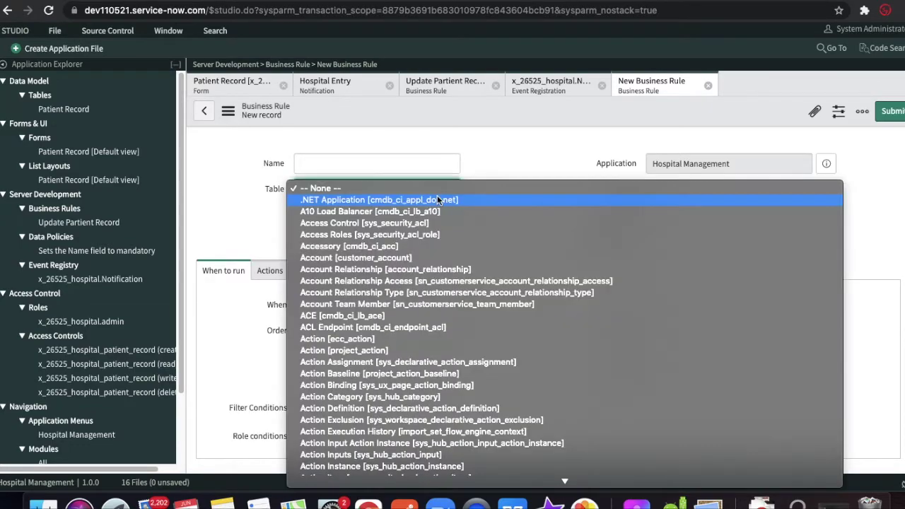
text(host_cluster])
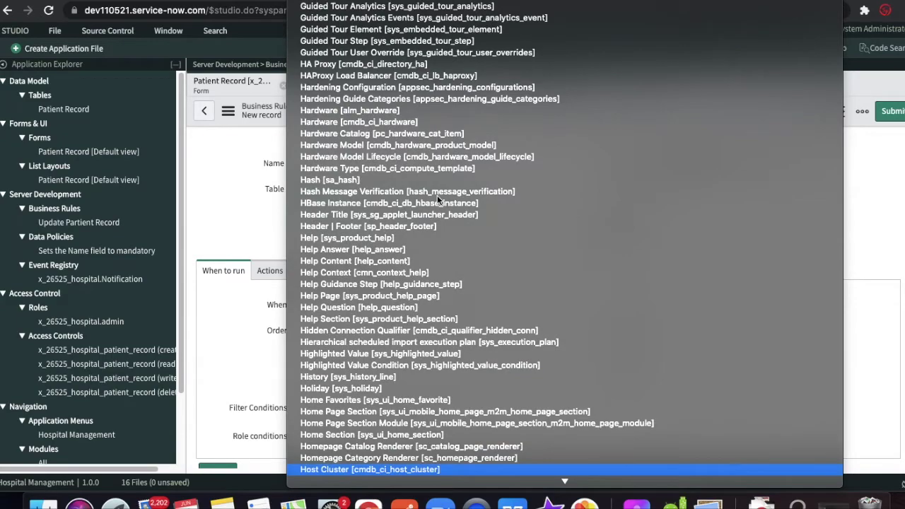
key(Escape)
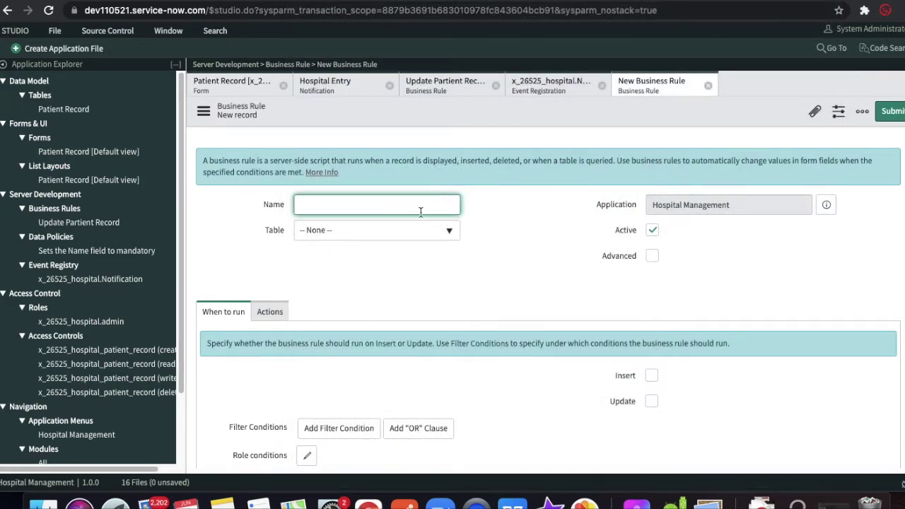
click(394, 231)
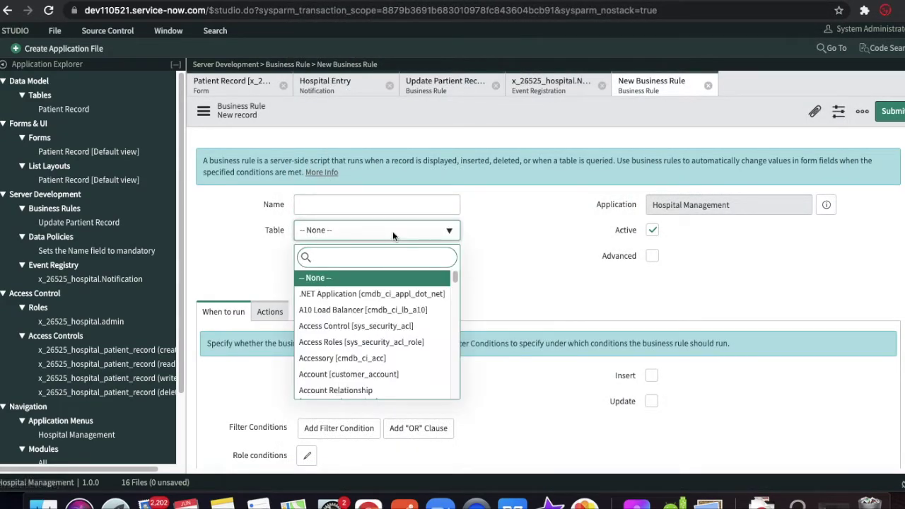
text(hospi)
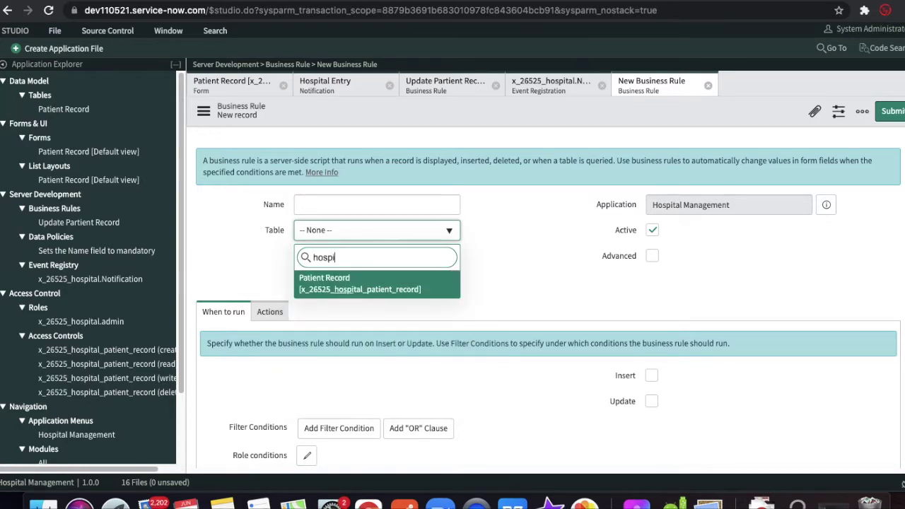
key(Return)
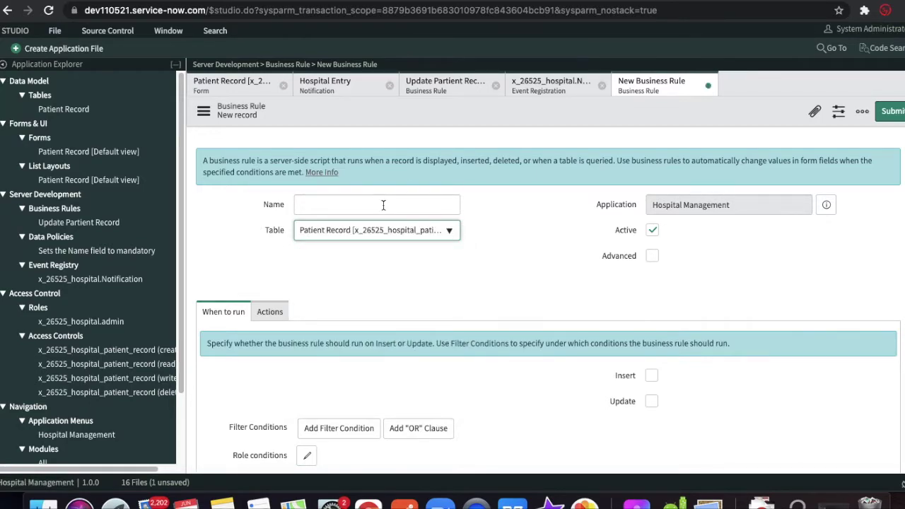
click(384, 205)
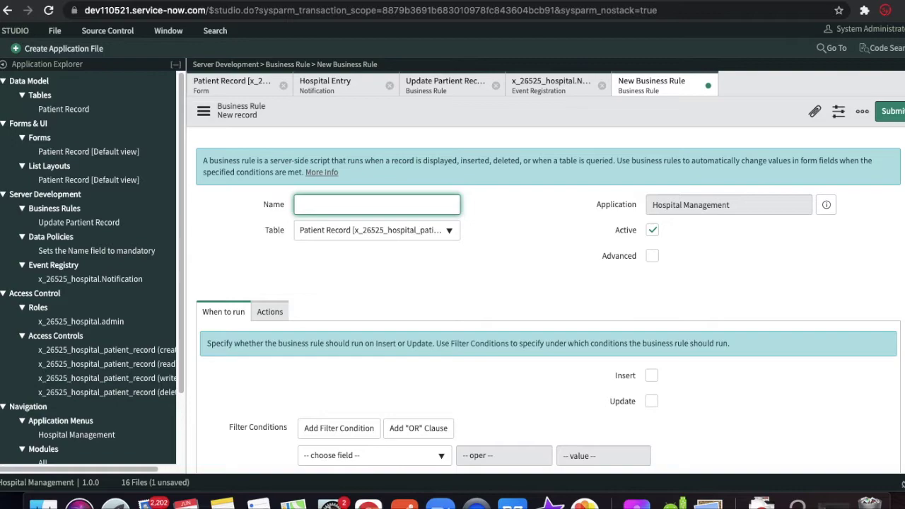
text(Event Trigger)
- Make the rule run on update when State is In Progress, with Advanced enabled
scroll(527, 321, down, 1)
scroll(526, 319, down, 1)
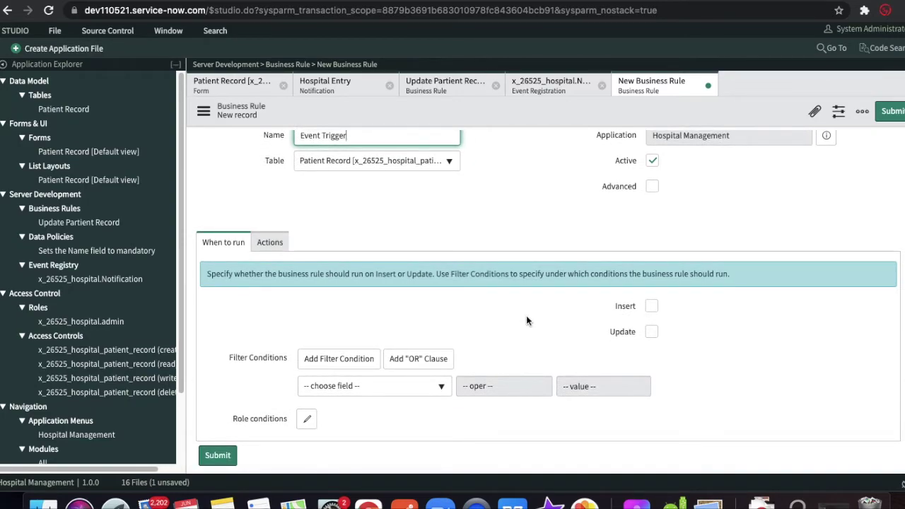
click(651, 332)
click(409, 386)
text(state)
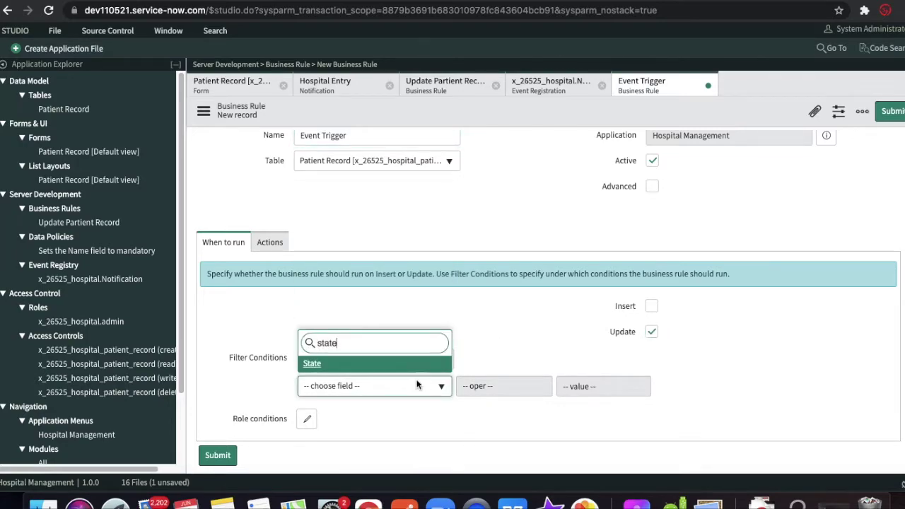
key(Return)
click(585, 388)
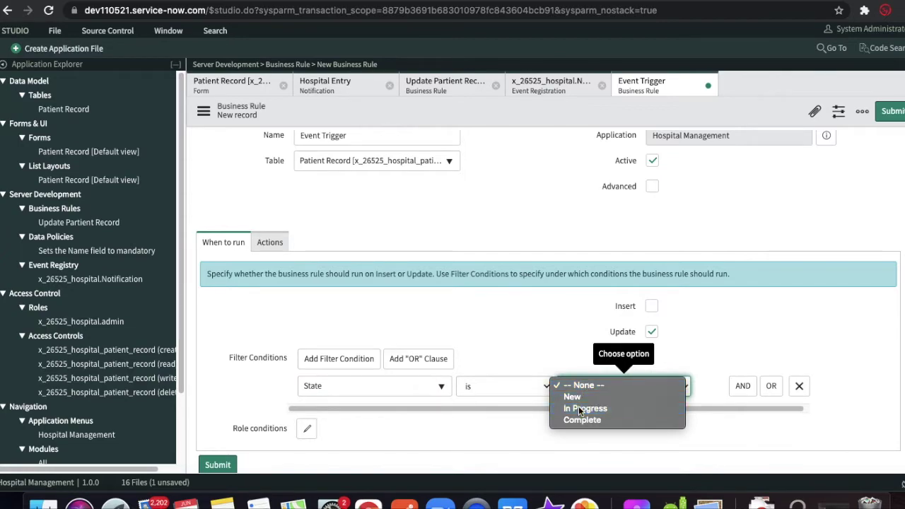
click(580, 409)
click(652, 188)
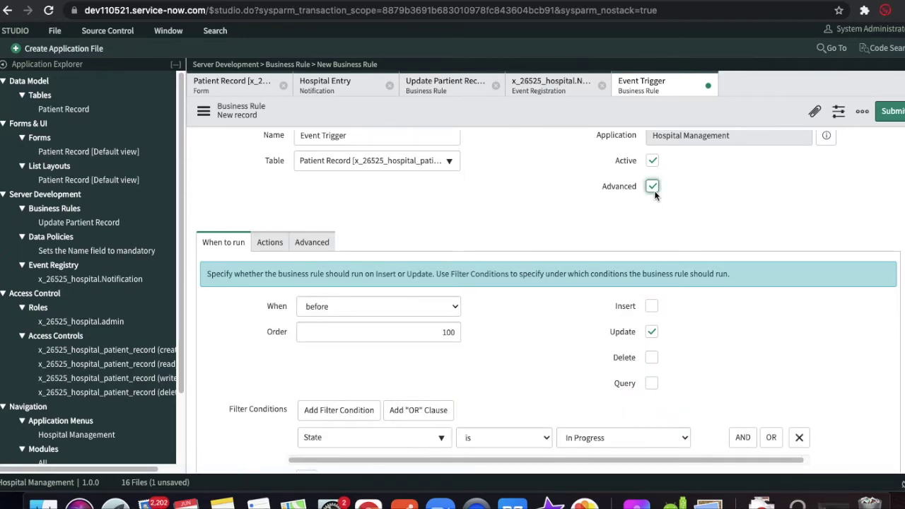
- Replace the script's placeholder comment with a gs.eventQueue call
click(312, 242)
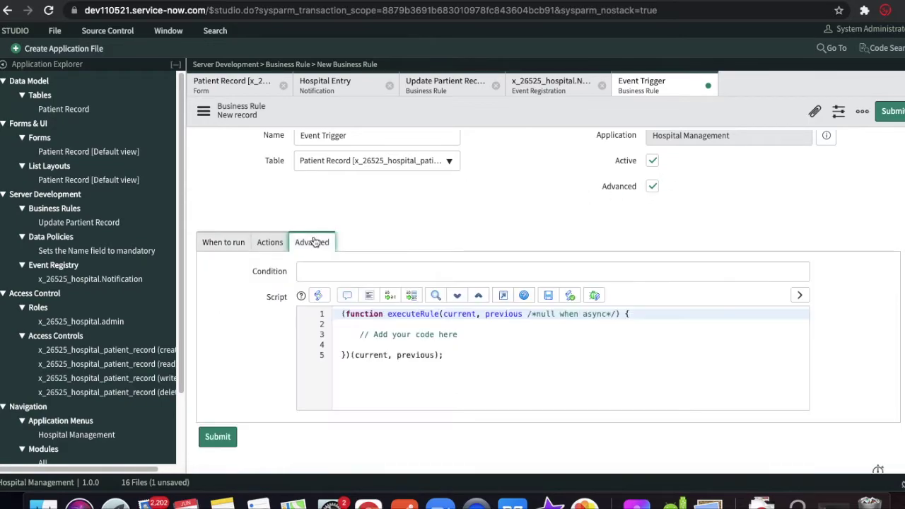
drag(465, 333, 359, 335)
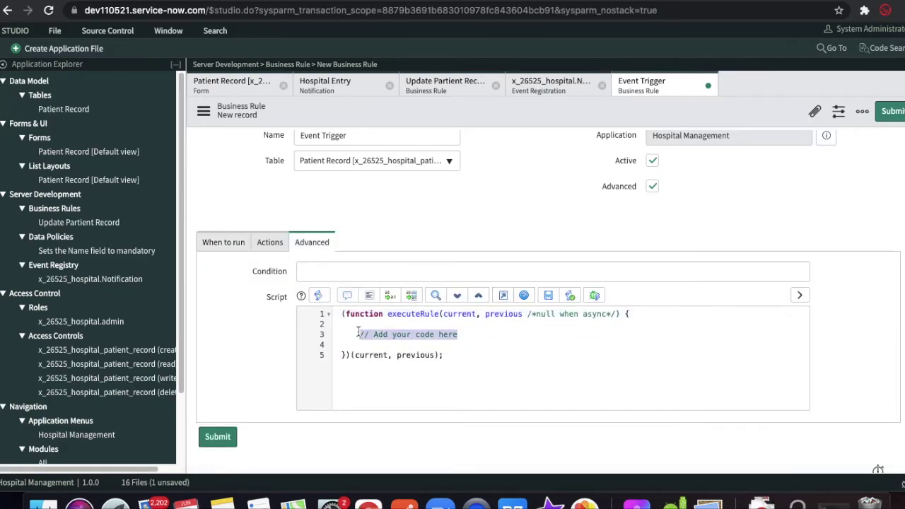
text(gs.a)
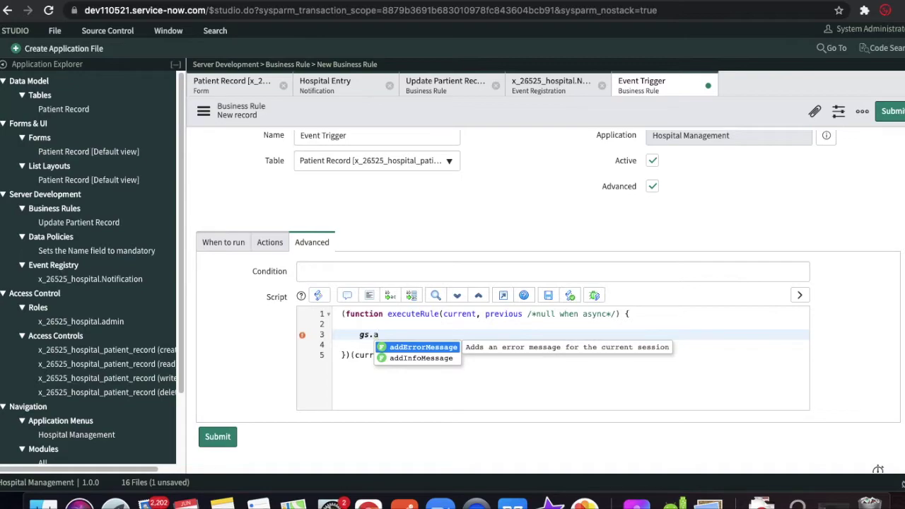
key(BackSpace)
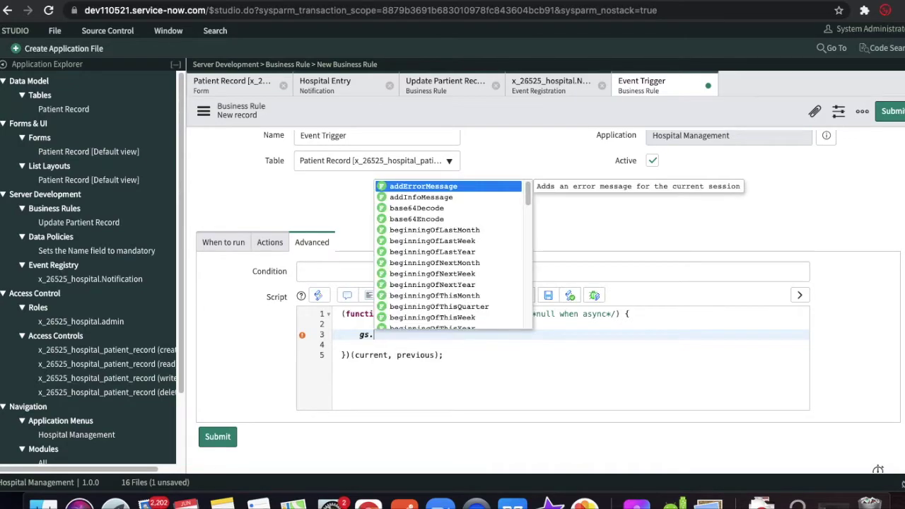
text(ev)
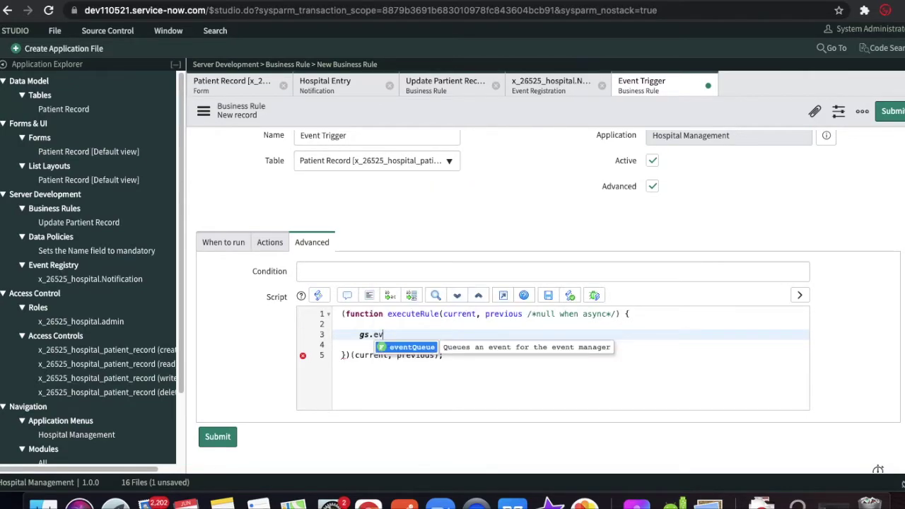
key(Return)
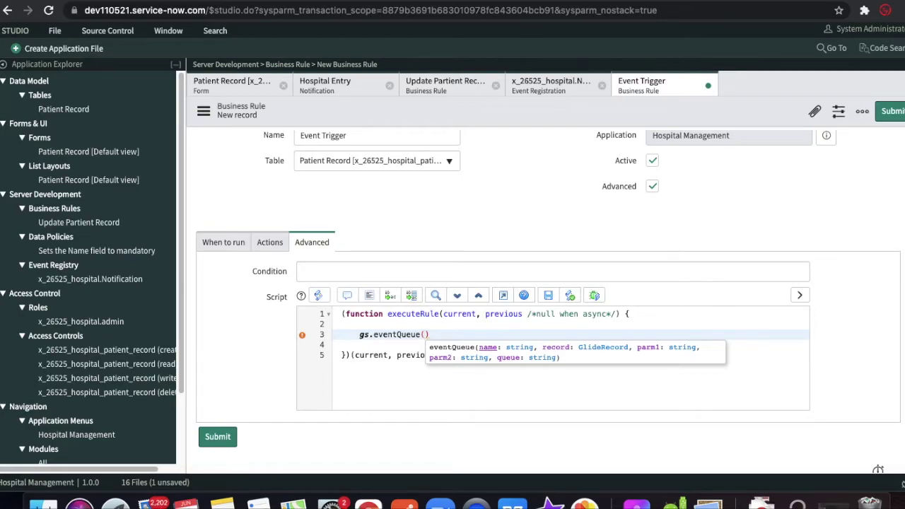
- Give eventQueue the arguments 'x_26525_hospital.Notification', current, current.number and 'Nothing', ending with a semicolon
text(')
text(x_26525_hospital.Notification)
text(,cu)
text(rrent)
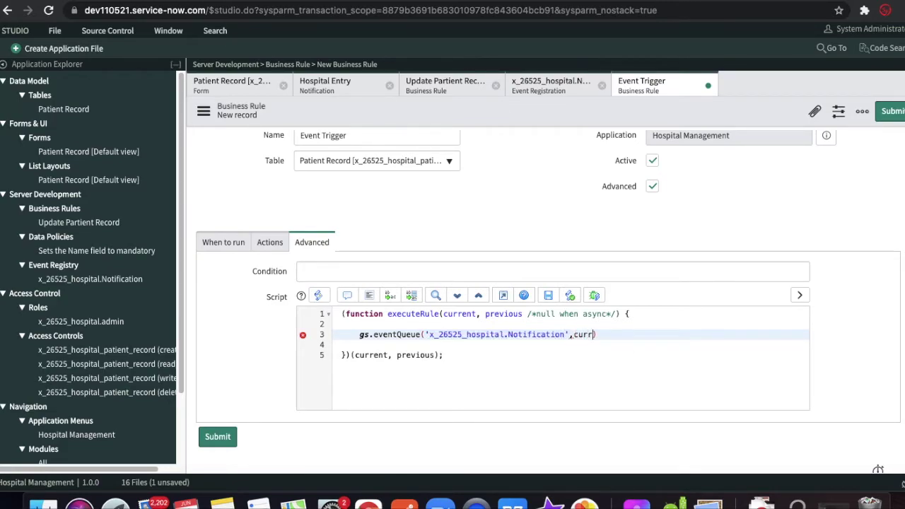
text(,)
text('')
key(BackSpace)
text(current.number)
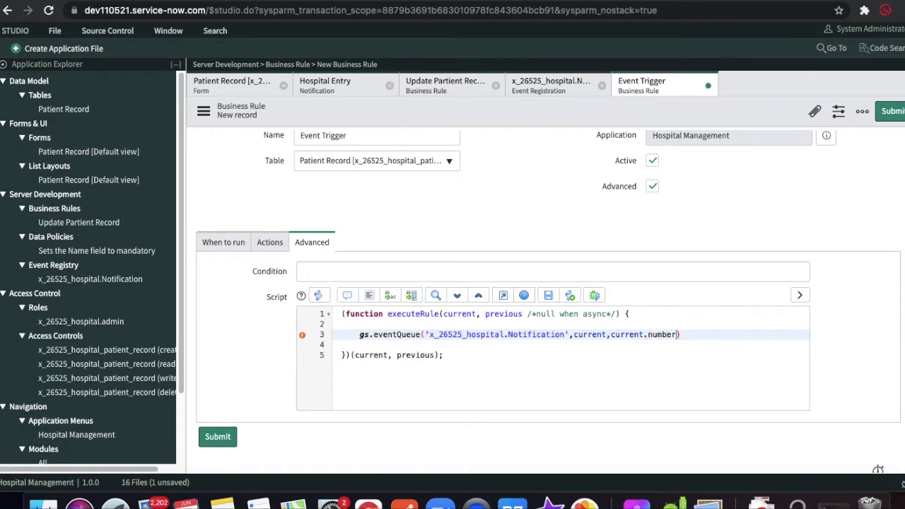
text(,'Nothing)
key(End)
text(;)
- Change the rule's When setting from before to after
click(205, 244)
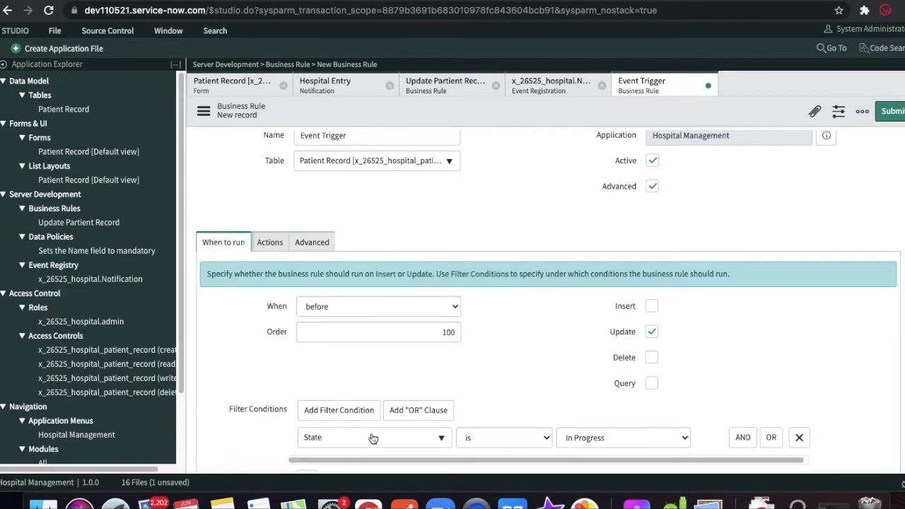
click(315, 245)
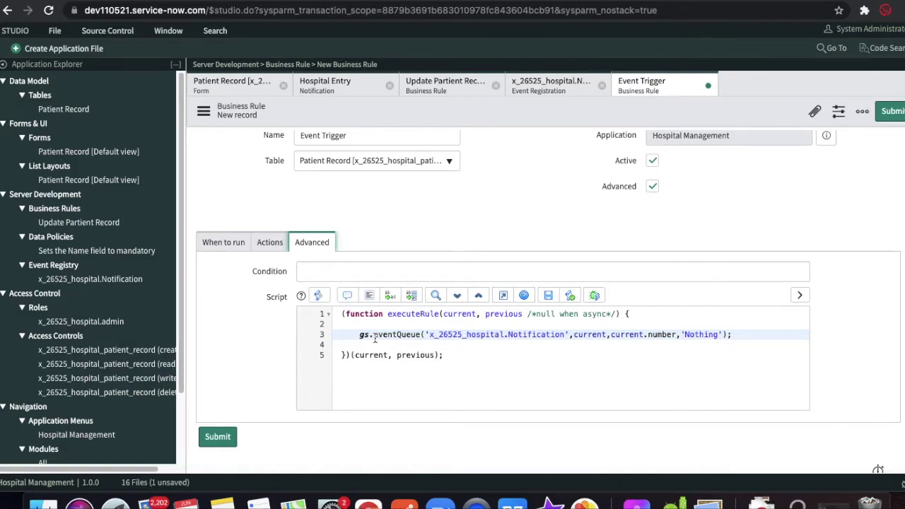
click(269, 243)
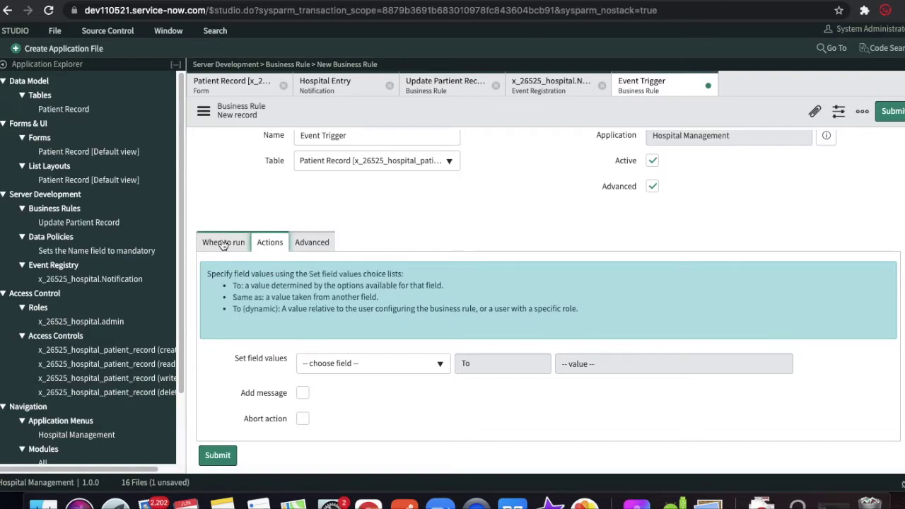
click(223, 243)
click(334, 309)
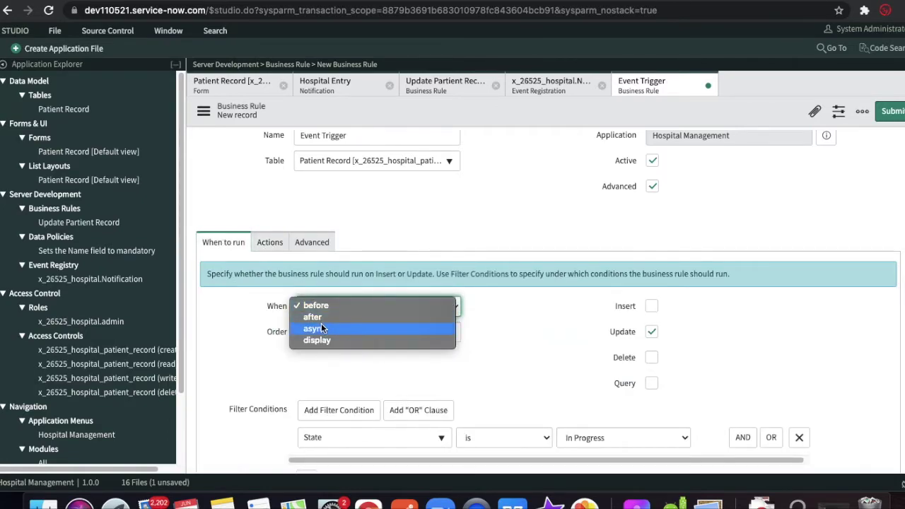
click(319, 320)
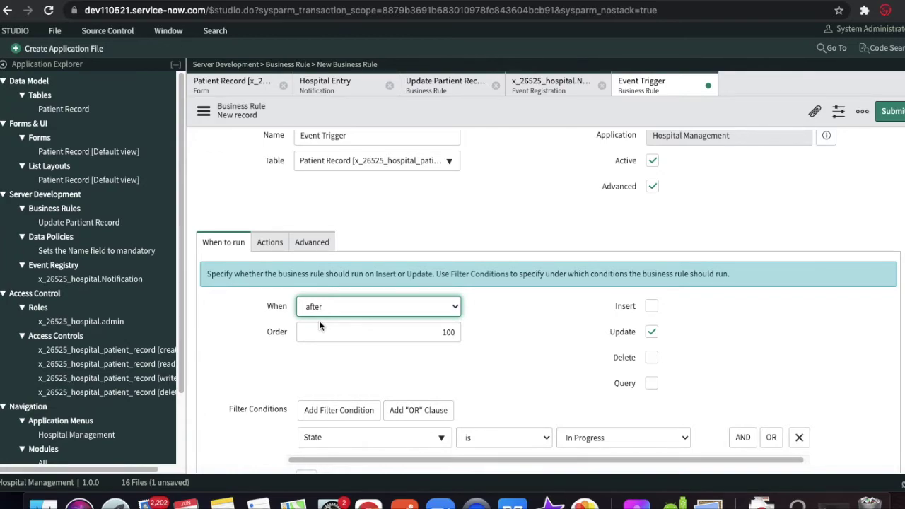
- Save the Event Trigger business rule through the form header's record actions
click(624, 93)
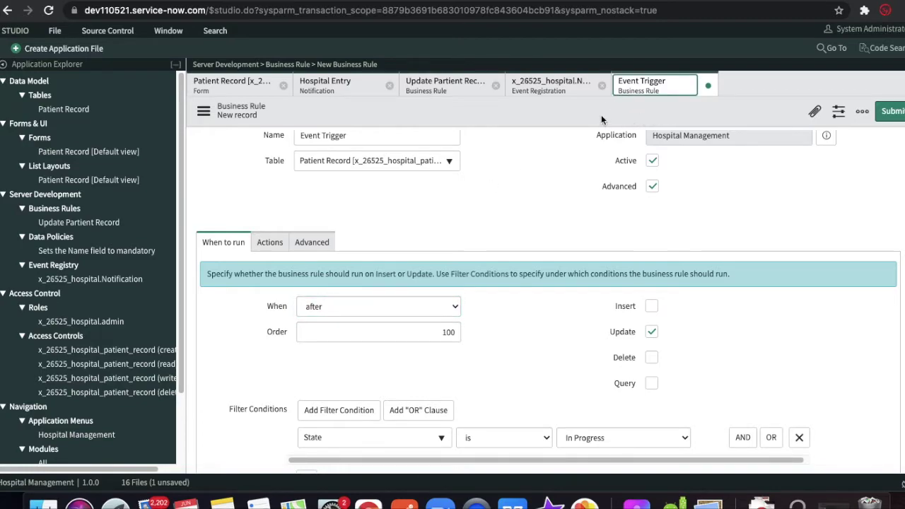
right_click(604, 121)
click(621, 125)
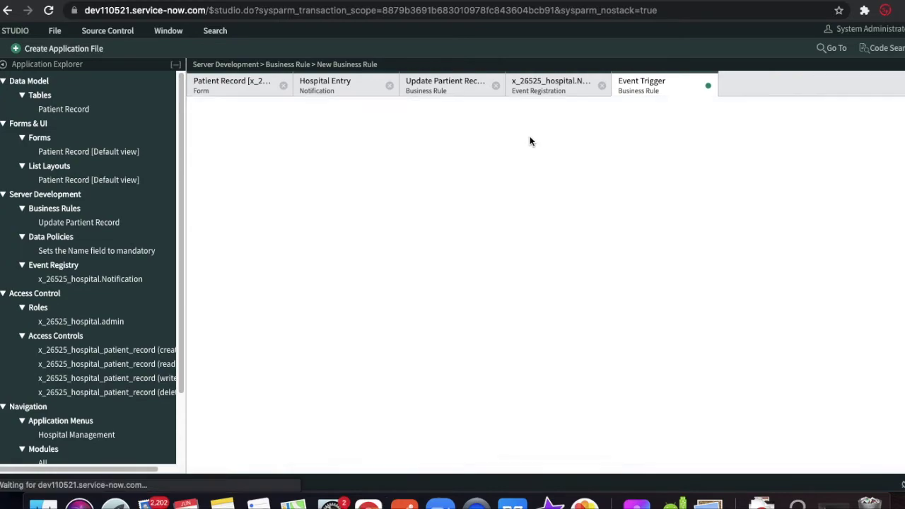
click(662, 92)
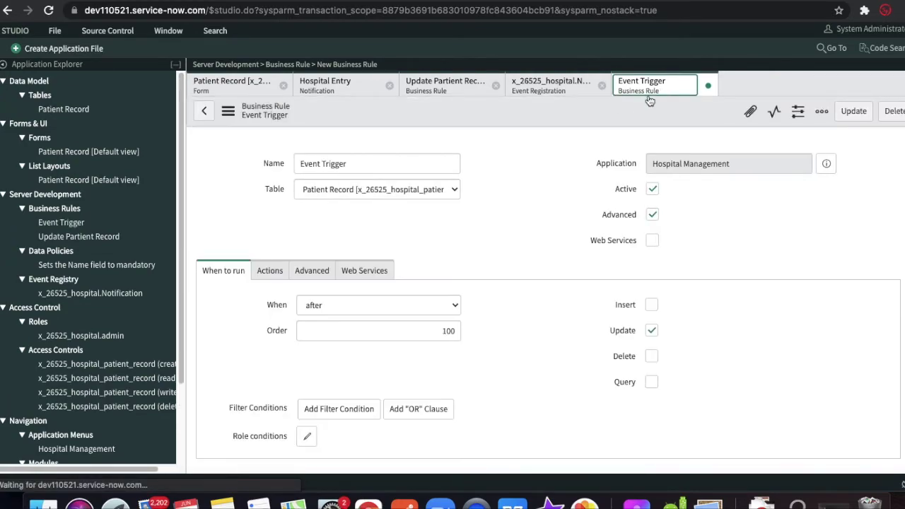
right_click(533, 116)
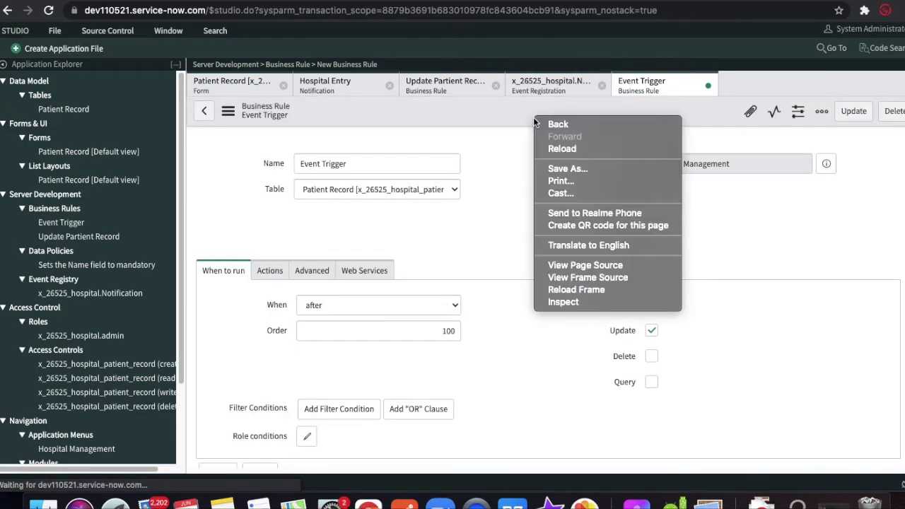
click(481, 119)
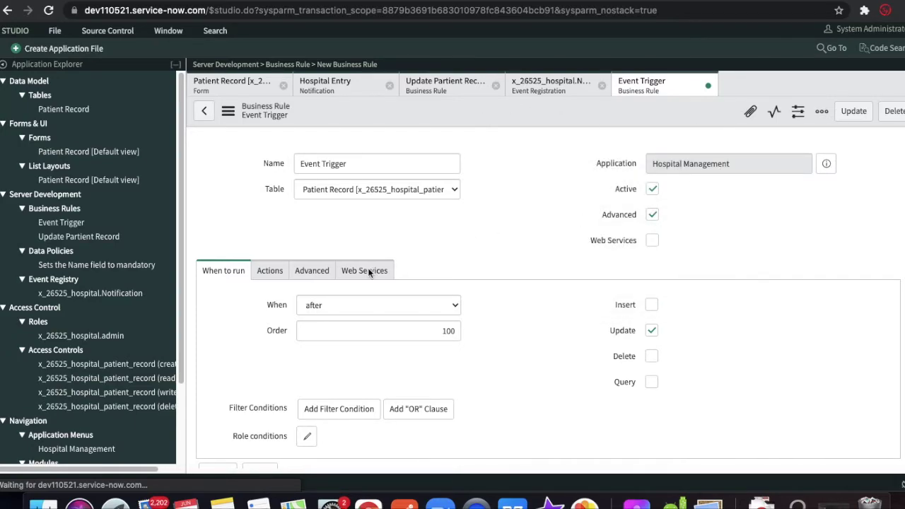
right_click(471, 114)
- Save the rule again, then set the patient record's State to In Progress and save it
click(483, 123)
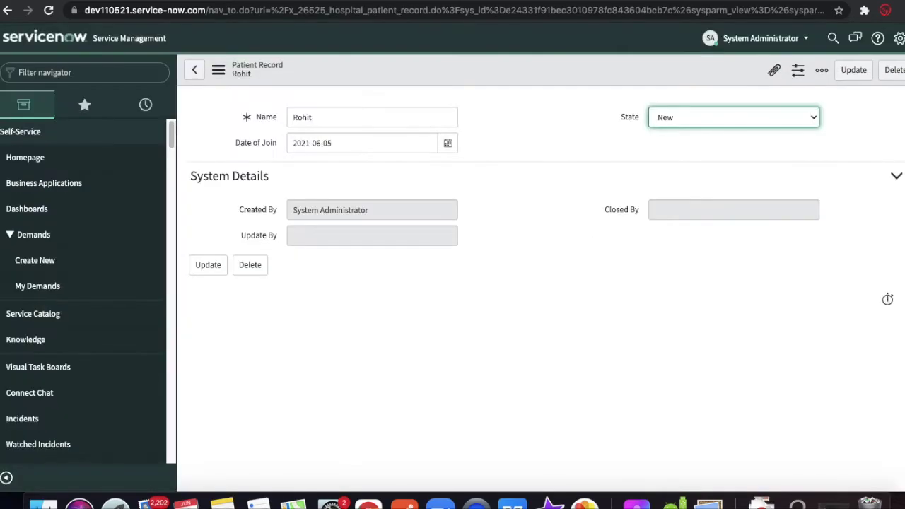
click(664, 119)
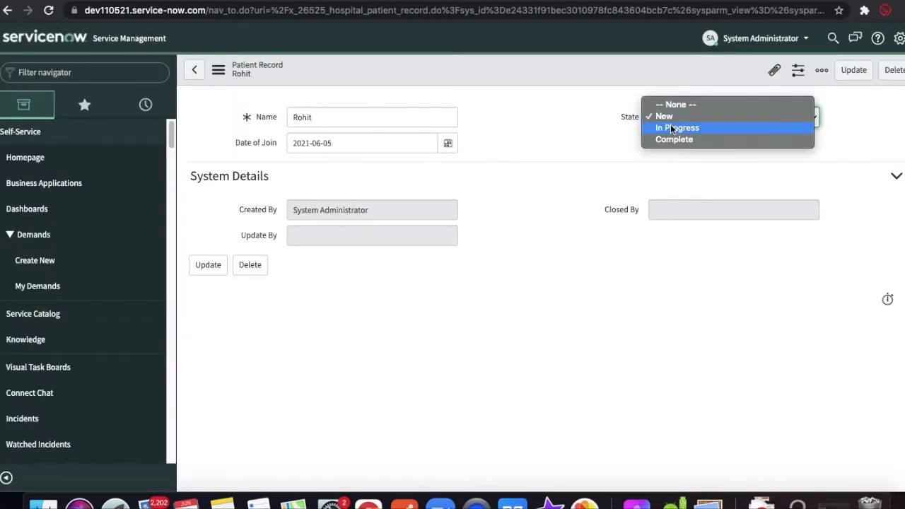
click(669, 127)
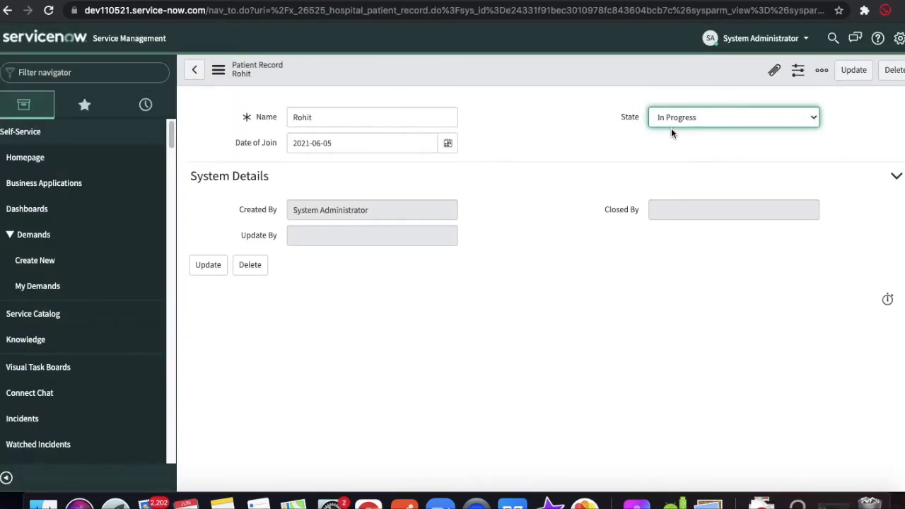
right_click(523, 73)
click(534, 84)
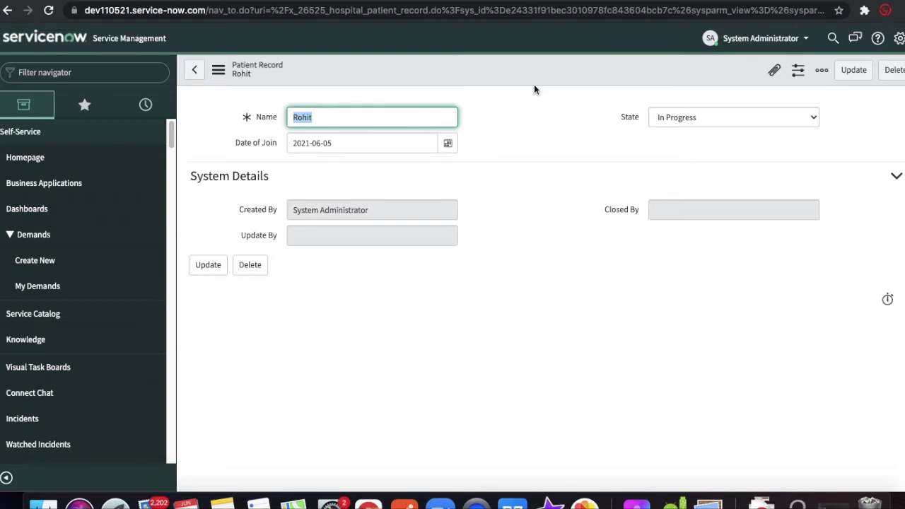
- Filter the navigator for 'event lo' to find the Event Log
click(113, 71)
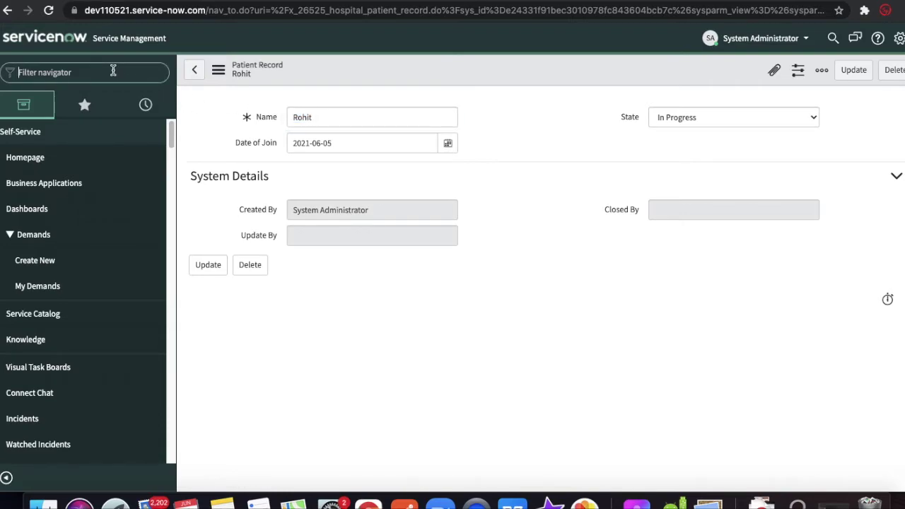
text(event lo)
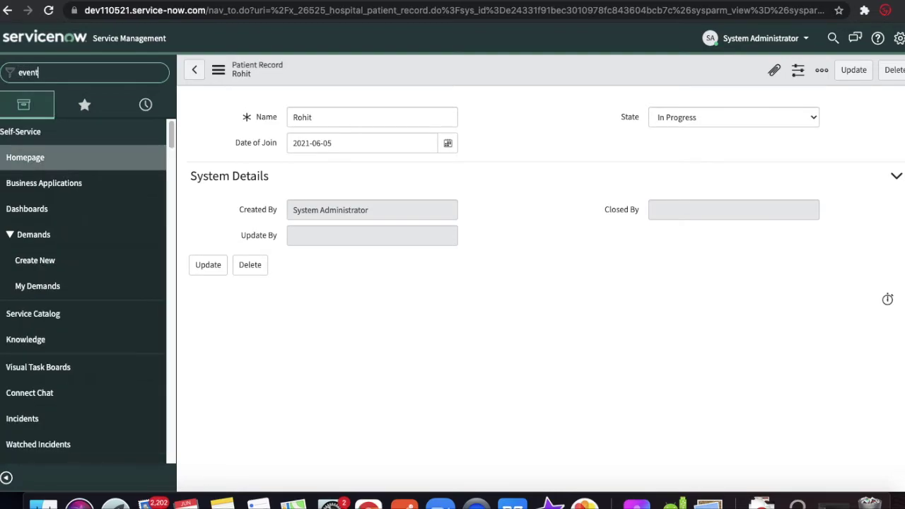
- Open the Event Log sorted by Created and inspect the newest event's Parm1 and Parm2
click(43, 189)
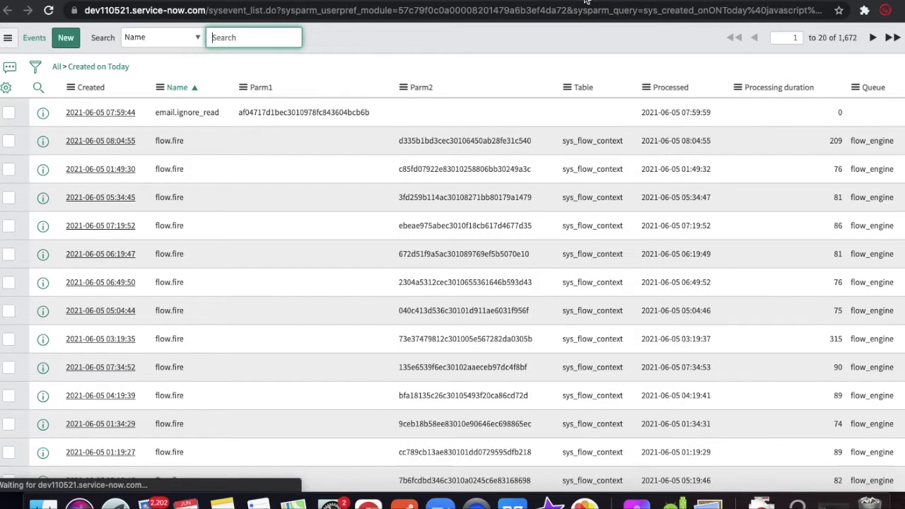
click(91, 88)
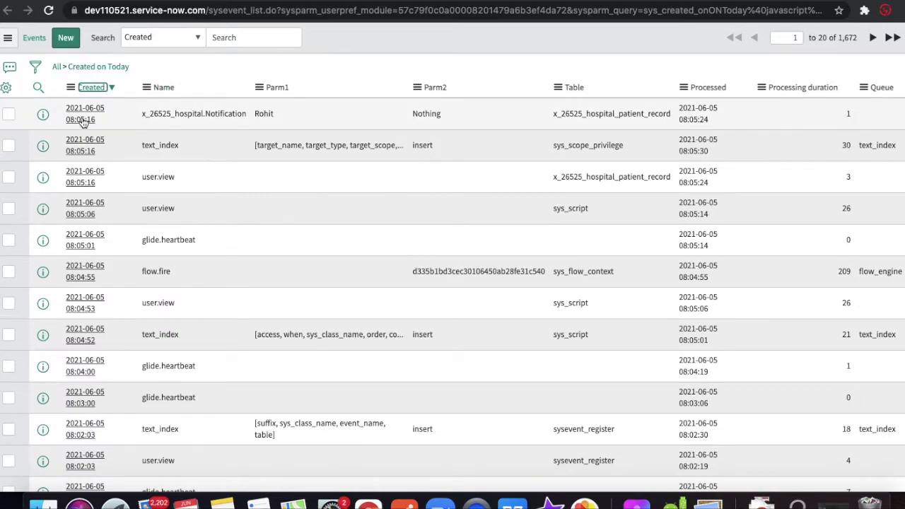
click(83, 120)
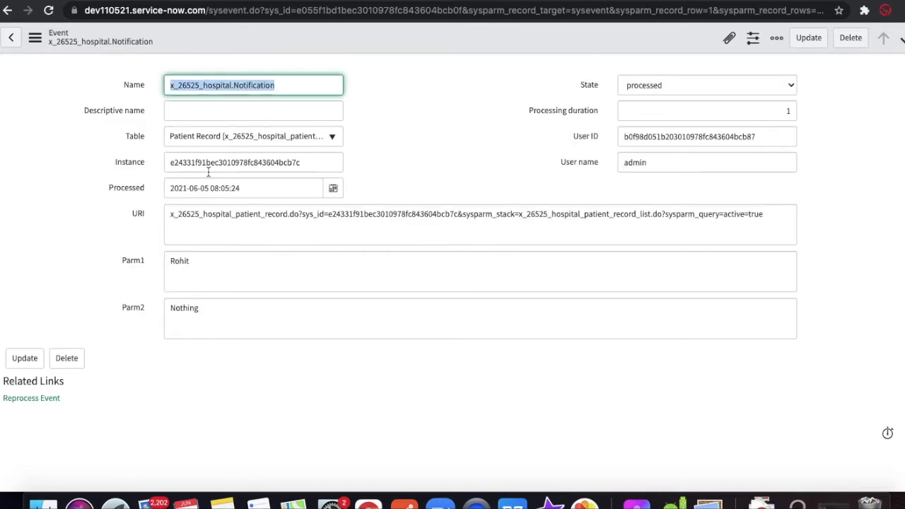
click(190, 266)
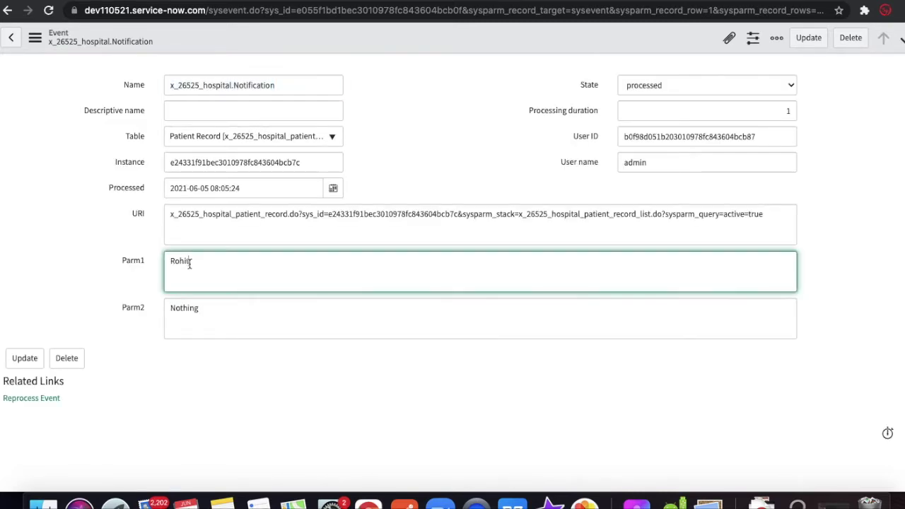
click(193, 309)
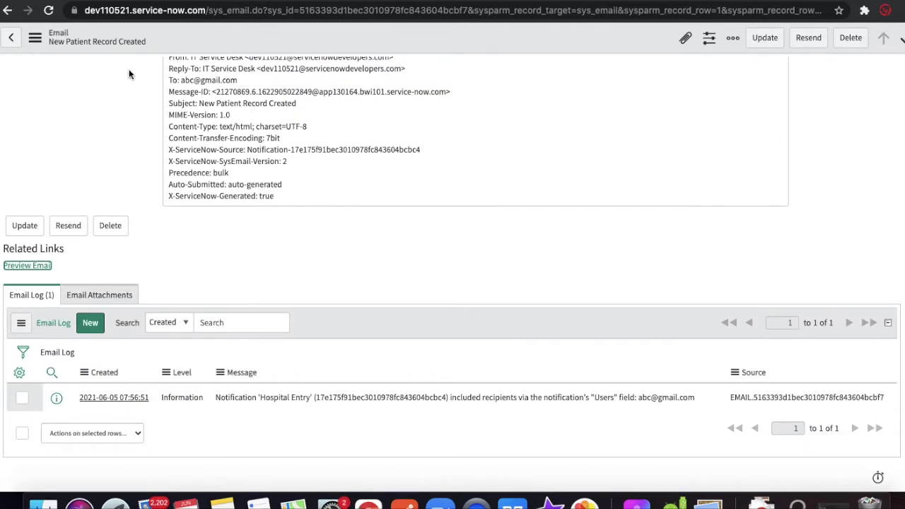
scroll(131, 75, up, 3)
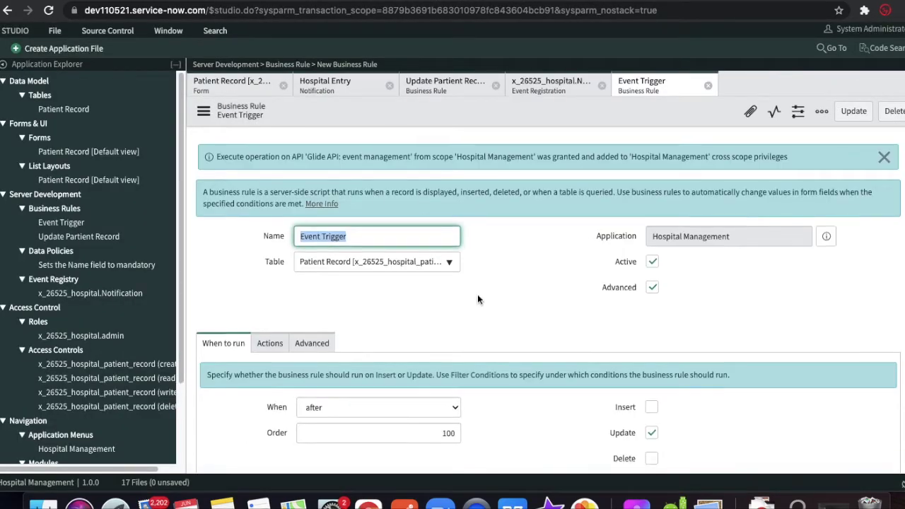
- In the rule's script, replace the current.number, 'Nothing' arguments with current.name and current.state
scroll(477, 294, down, 2)
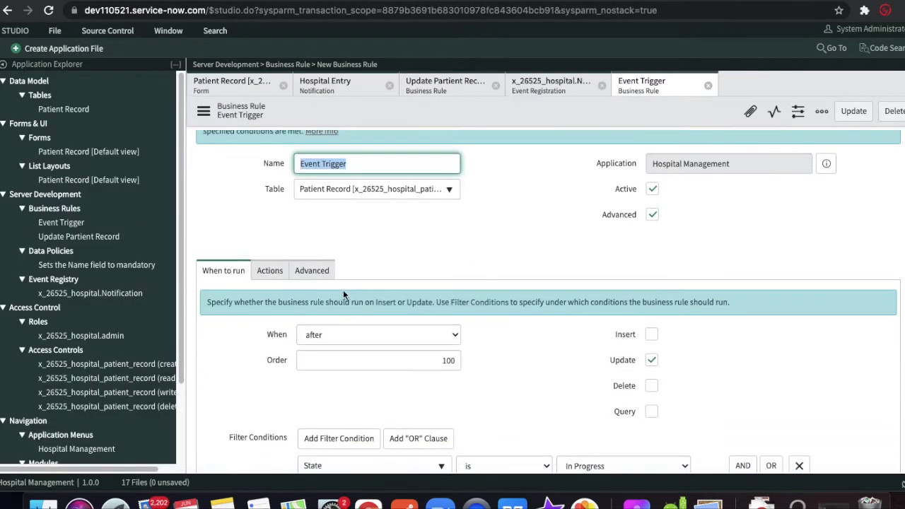
click(312, 271)
scroll(580, 307, down, 1)
click(713, 332)
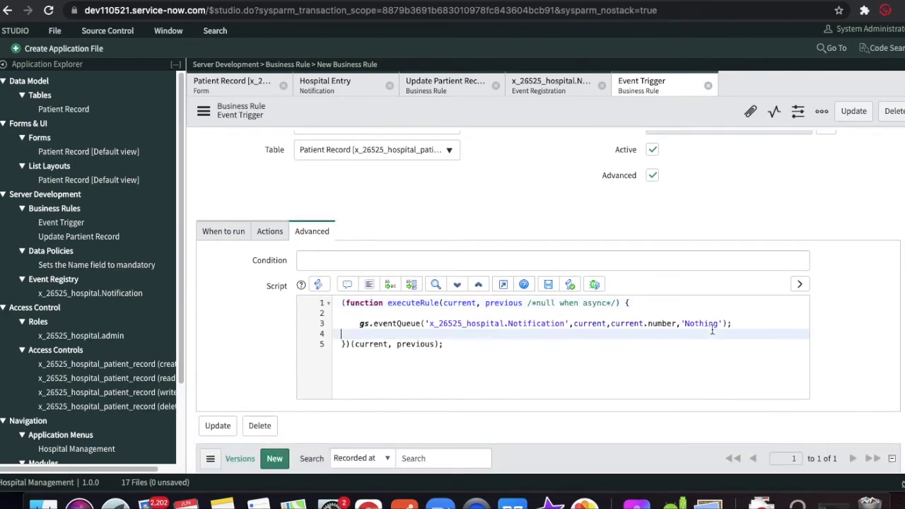
drag(722, 323, 683, 323)
key(BackSpace)
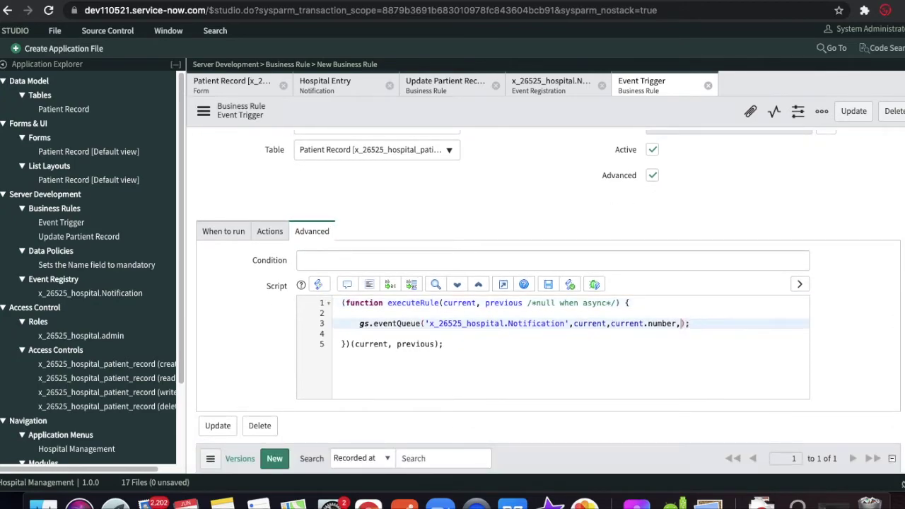
key(BackSpace)
key(alt+shift+Left)
text(name,current.st)
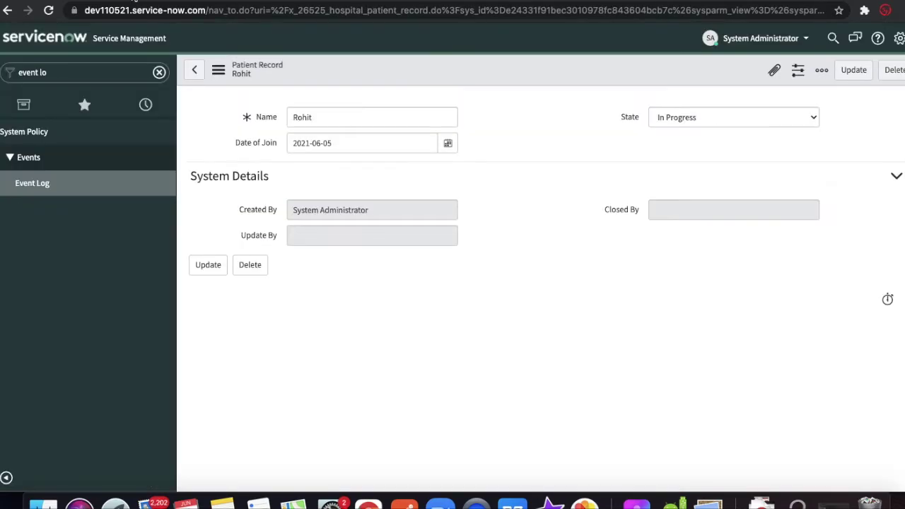
- Verify the State field's internal name, finish current.state, save the rule, then check Name's field name
click(633, 119)
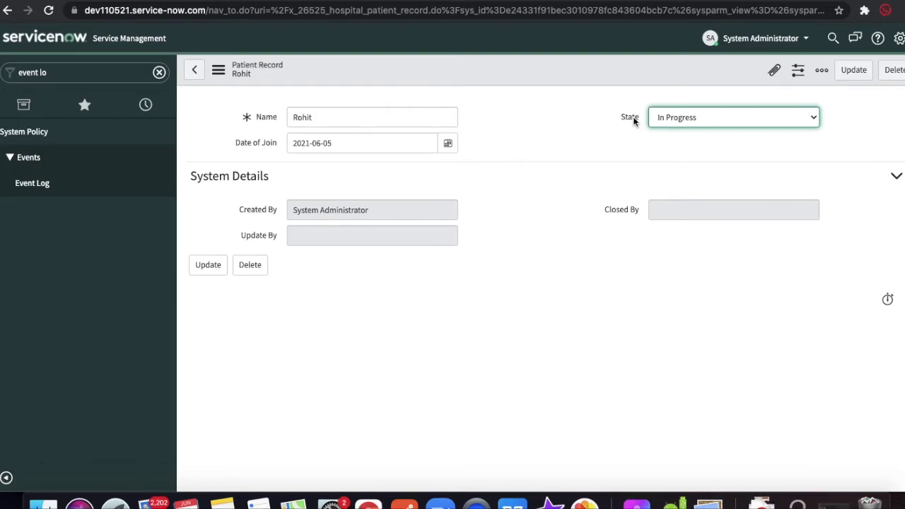
right_click(633, 121)
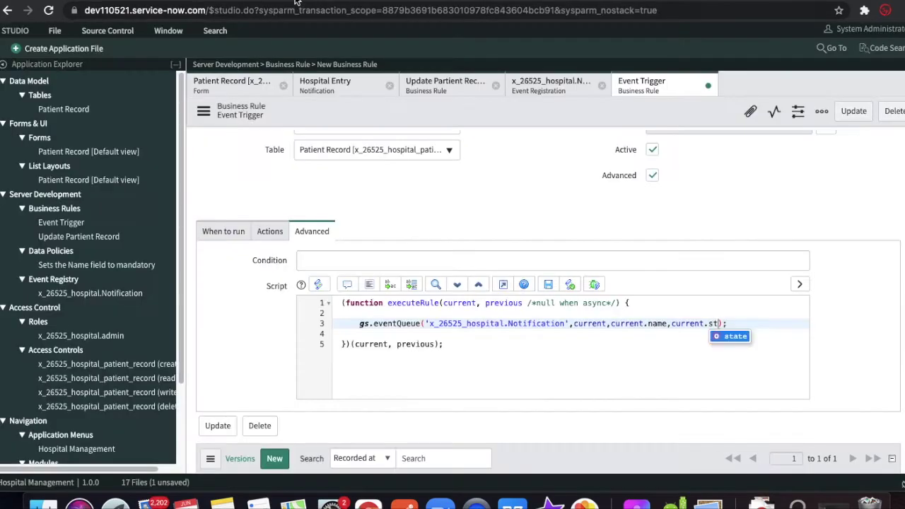
text(at)
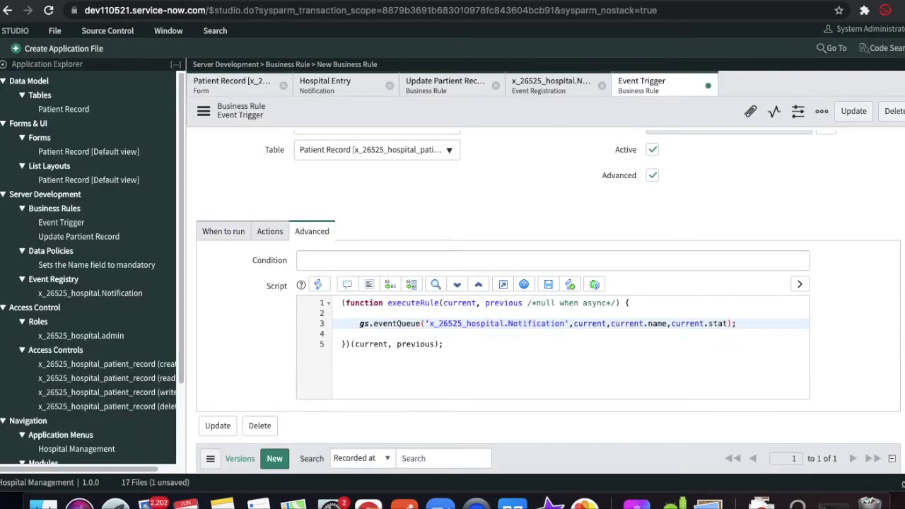
text(e)
right_click(547, 113)
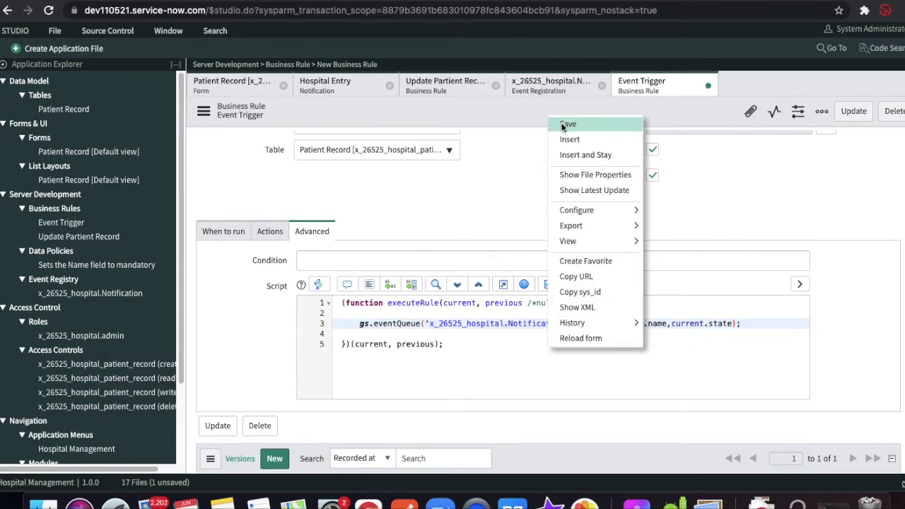
click(566, 124)
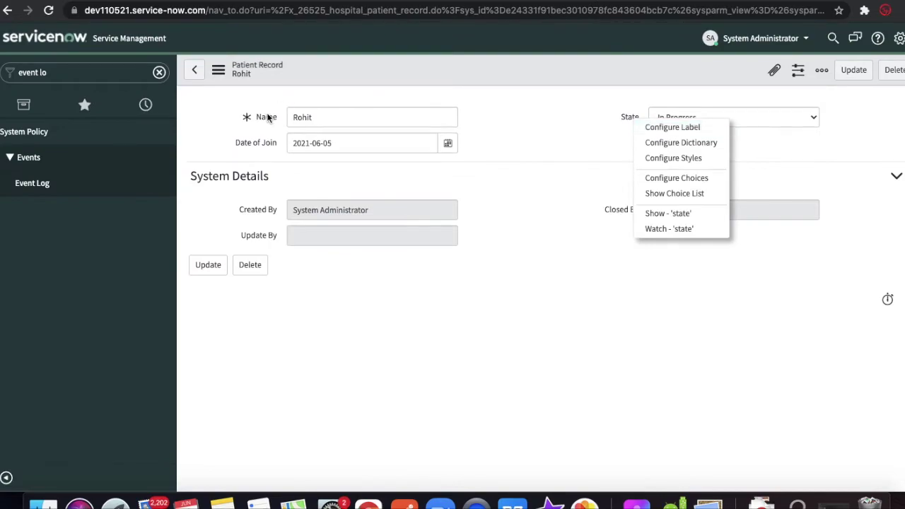
click(269, 118)
right_click(269, 117)
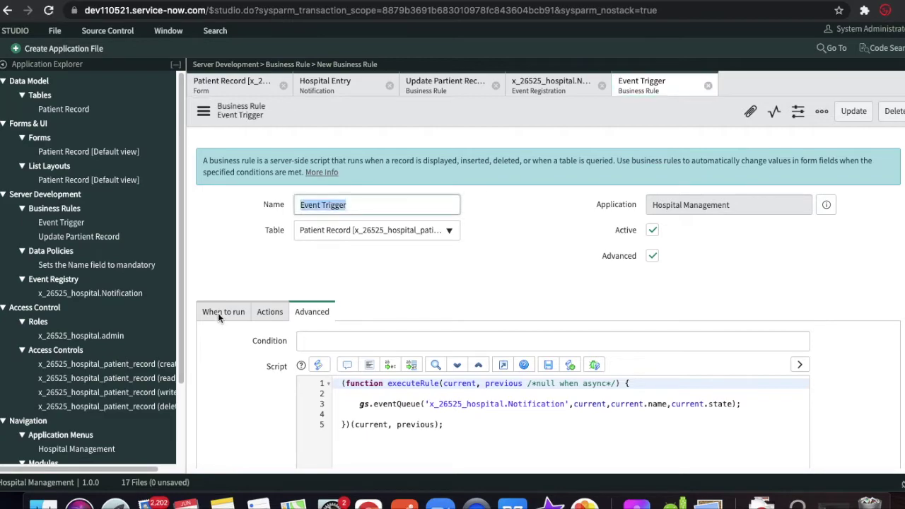
- Change the rule's condition to State is not New and save the business rule
click(223, 312)
scroll(459, 393, down, 3)
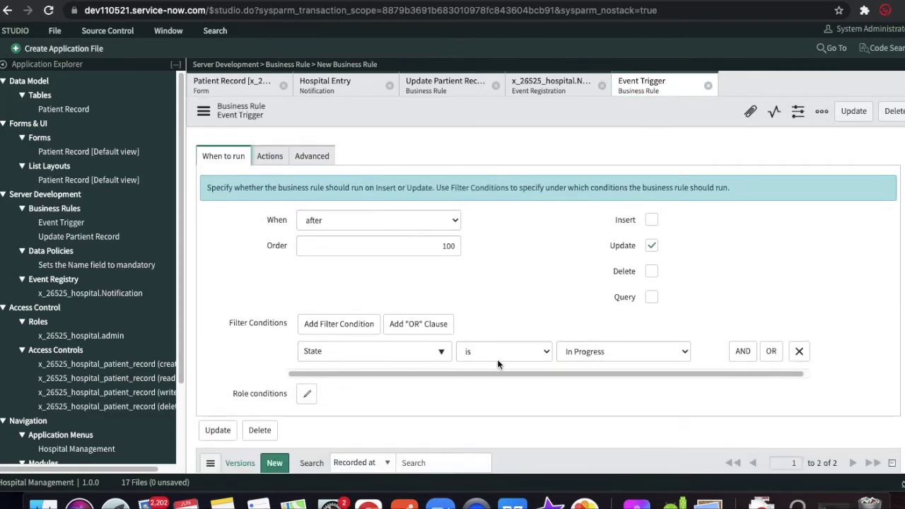
click(497, 360)
click(486, 365)
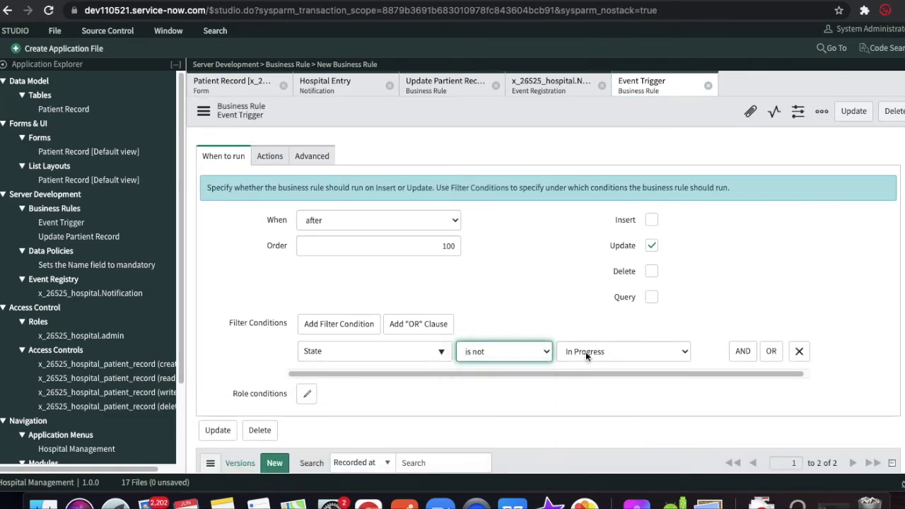
click(585, 352)
click(582, 340)
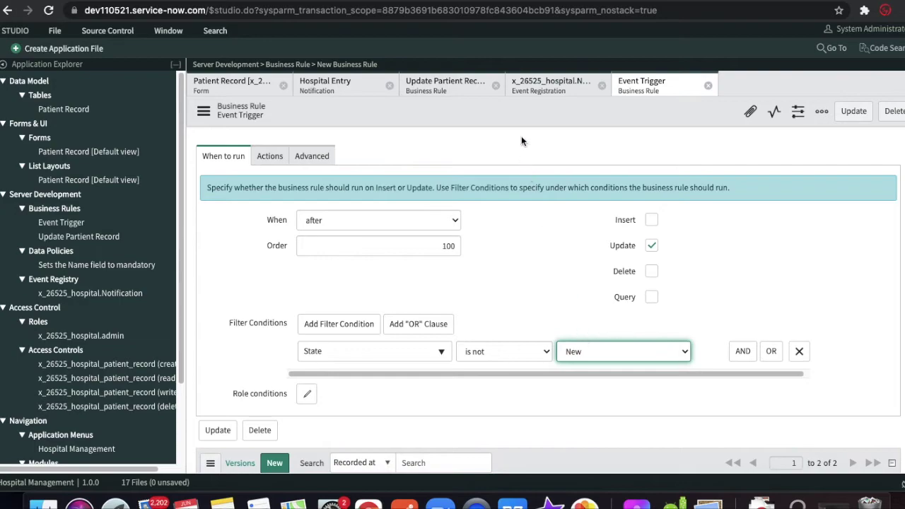
right_click(520, 115)
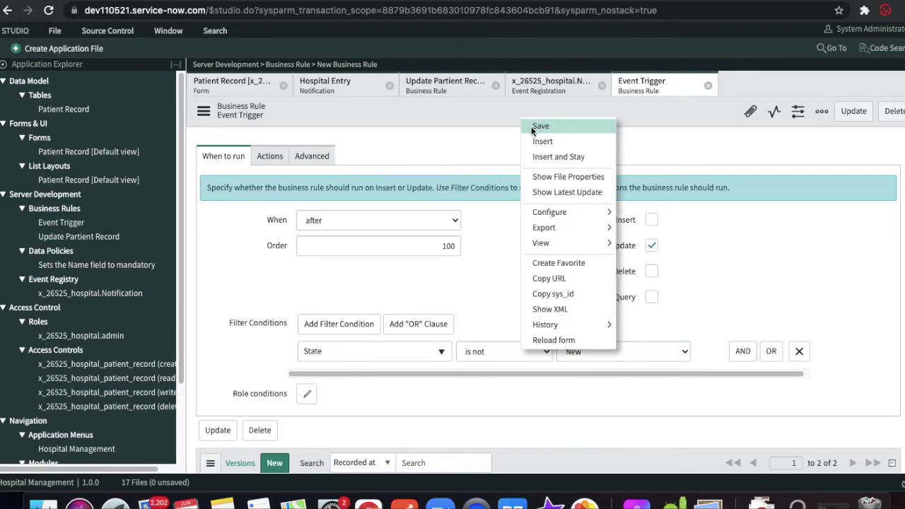
click(533, 128)
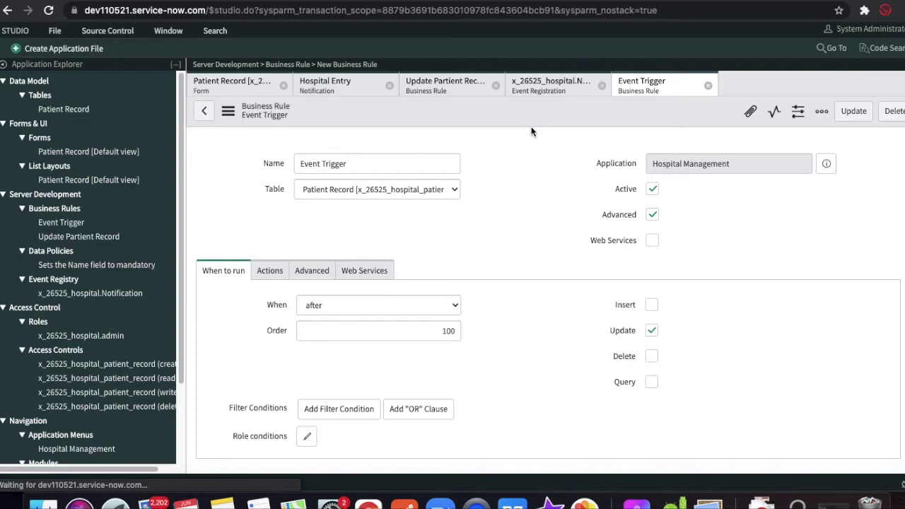
- Create a Notification application file after filtering the file types by 'not'
click(61, 48)
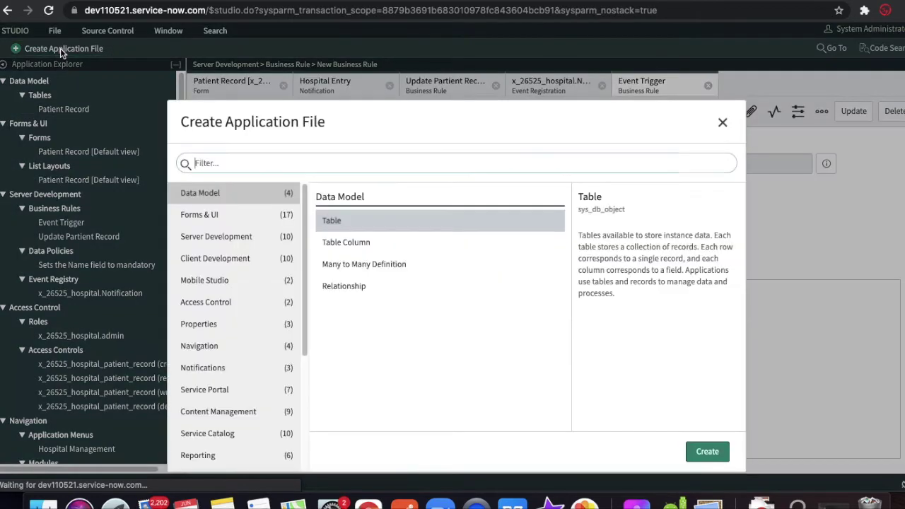
text(not)
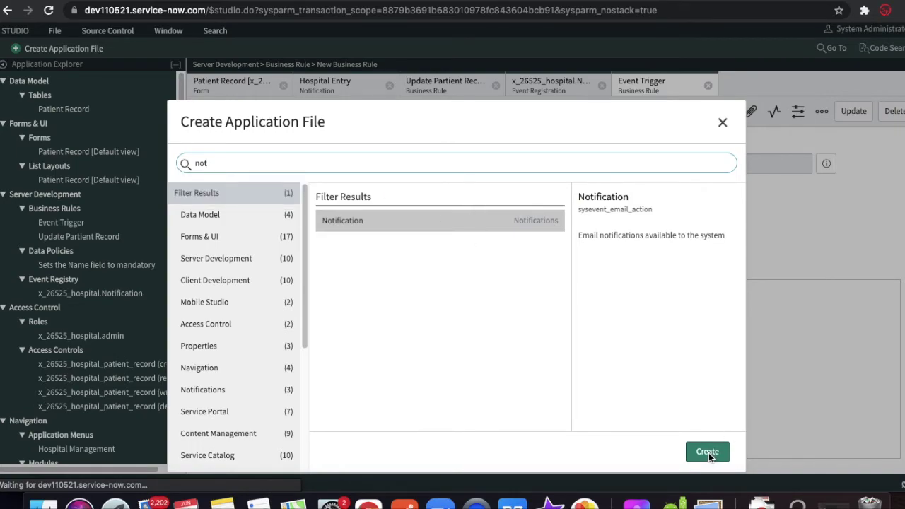
click(709, 454)
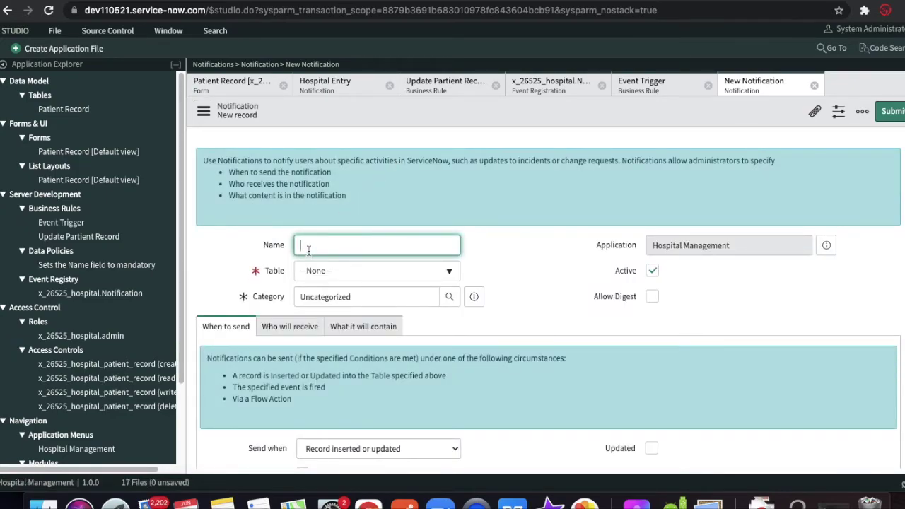
- Name the notification 'Record Updated' on Patient Record, sent when x_26525_hospital.Notification fires
text(Record Updated)
click(380, 274)
text(hospi)
key(Return)
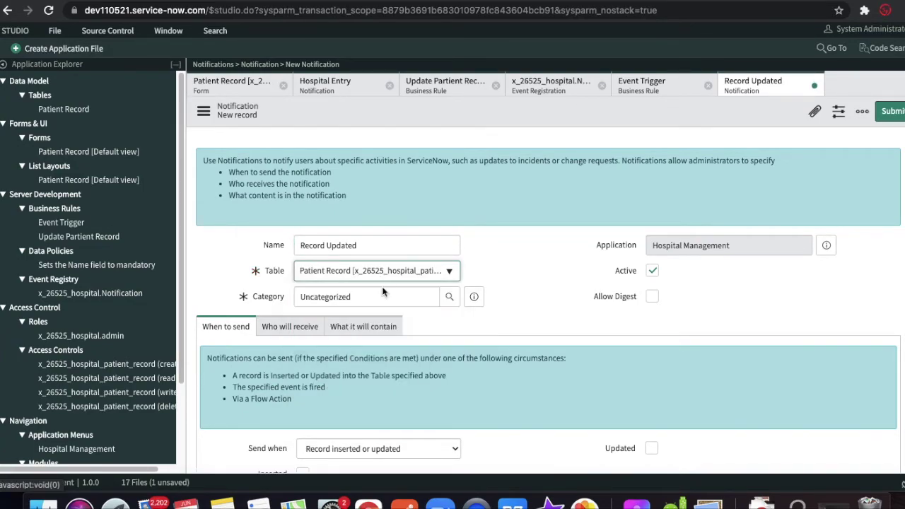
scroll(566, 382, down, 3)
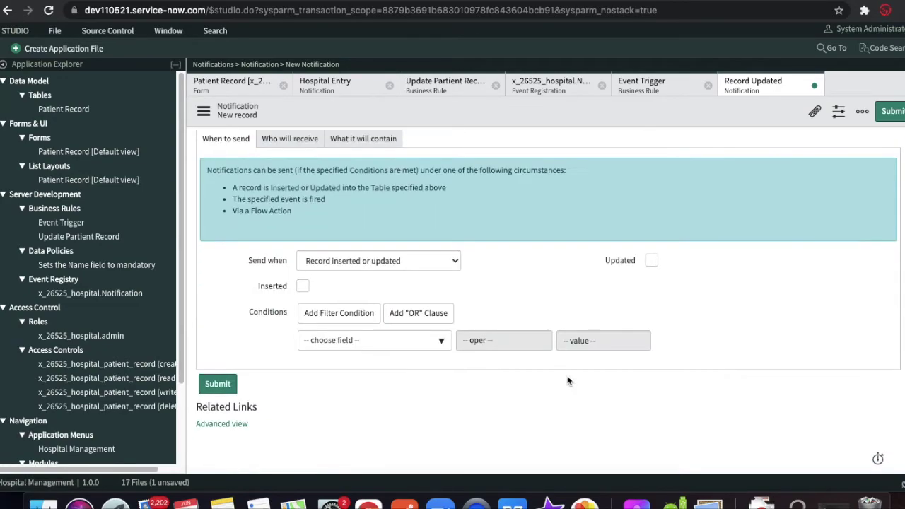
click(426, 261)
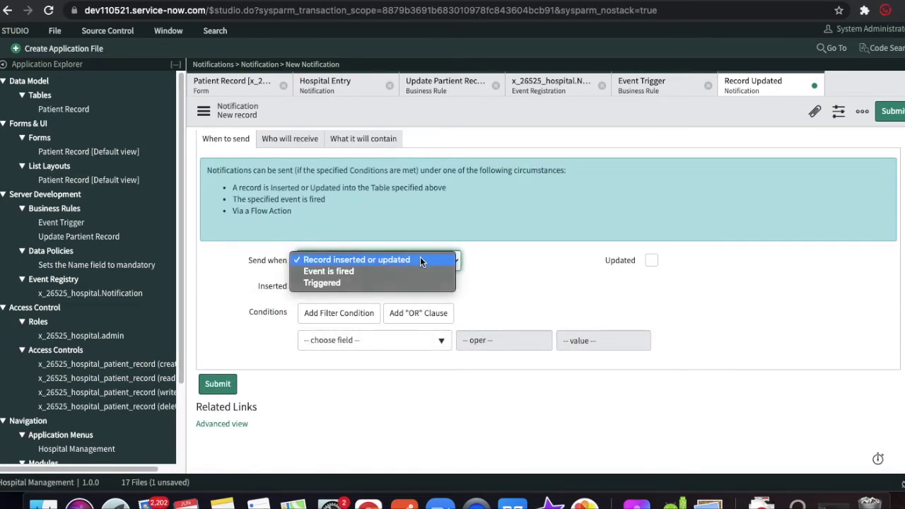
click(385, 273)
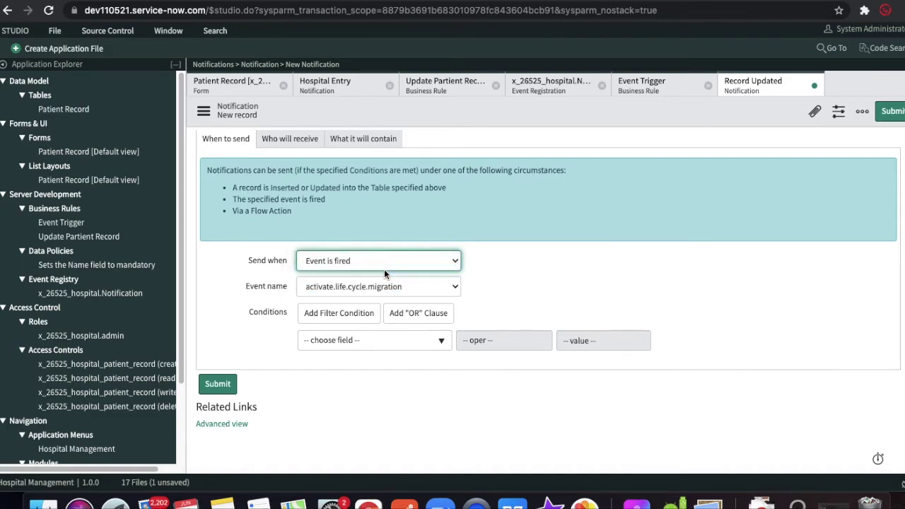
click(419, 286)
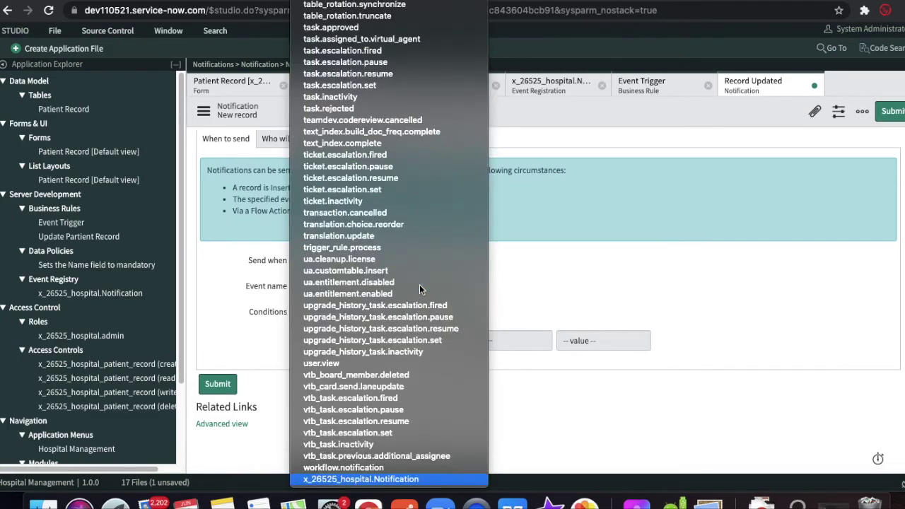
key(Return)
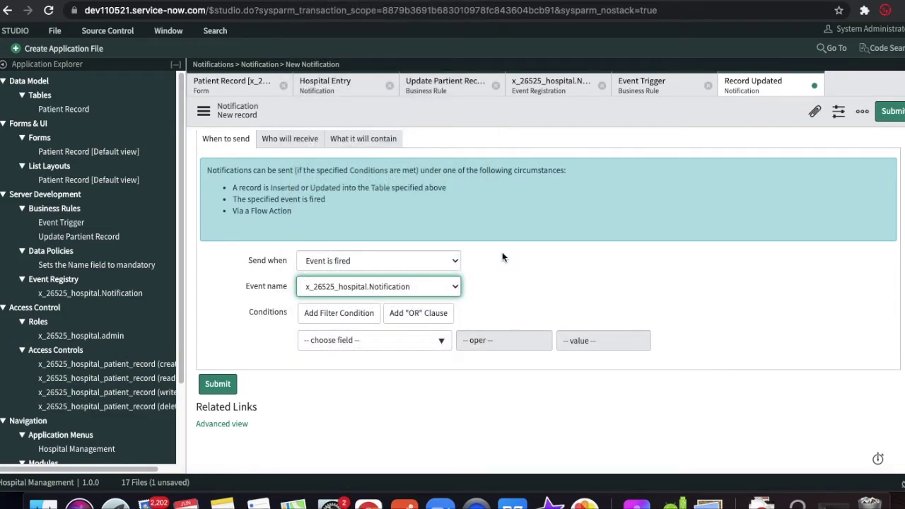
- Add a user's e-mail address as the notification's recipient
scroll(502, 252, up, 2)
click(289, 188)
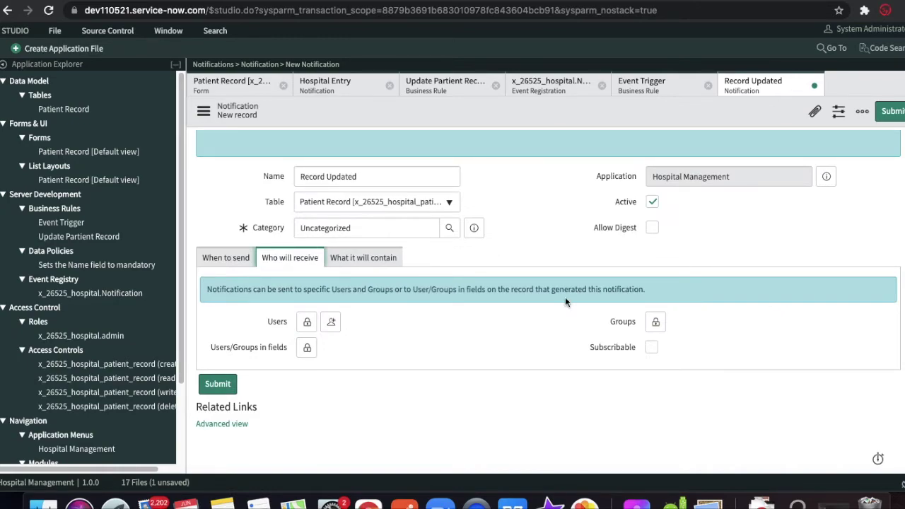
click(307, 322)
scroll(441, 376, down, 1)
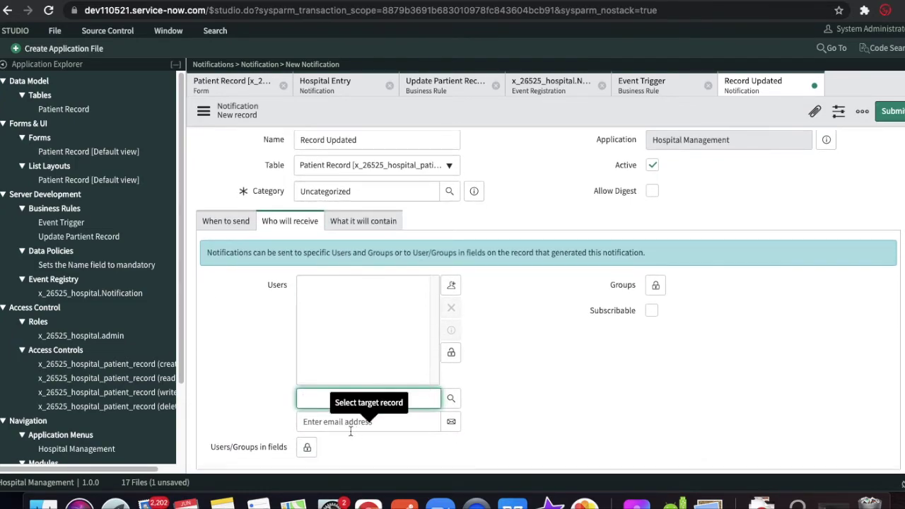
click(350, 427)
click(339, 453)
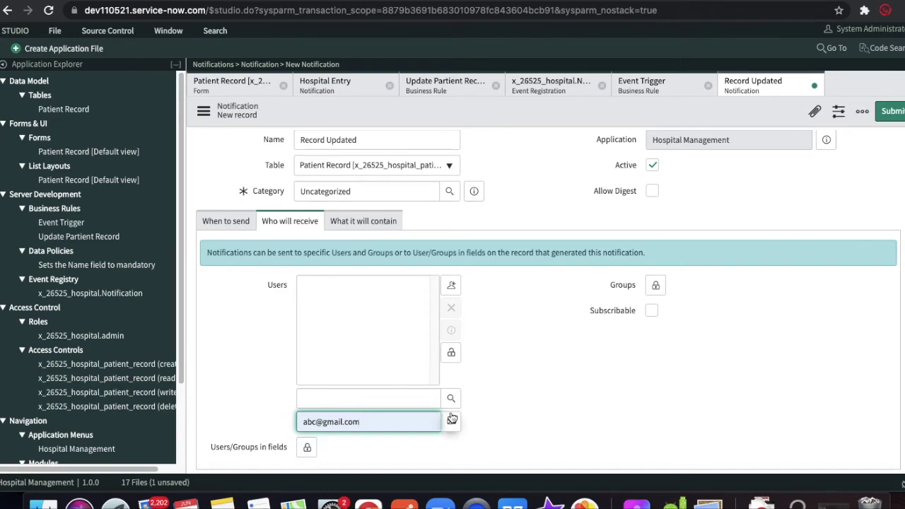
click(451, 421)
click(452, 351)
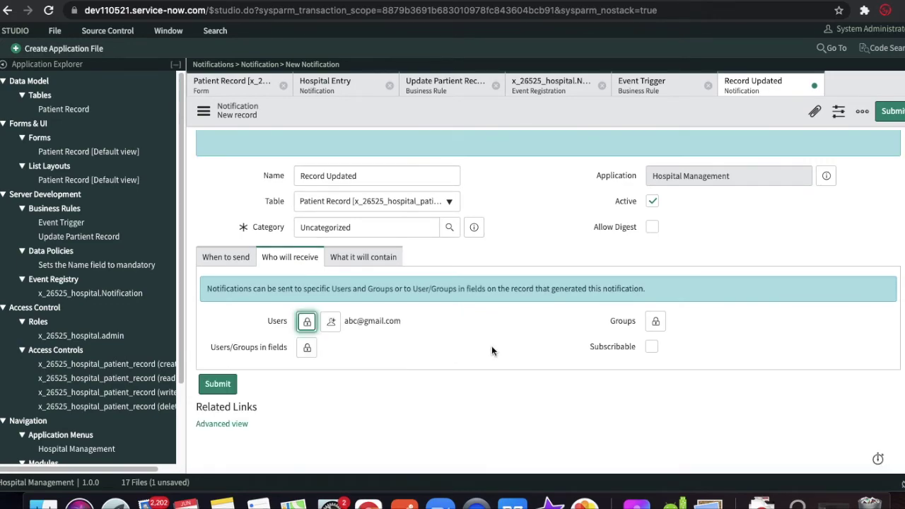
click(364, 256)
- Set subject 'Patient Record Got updated' and insert Name, Date of Join and Created By into the body
click(343, 347)
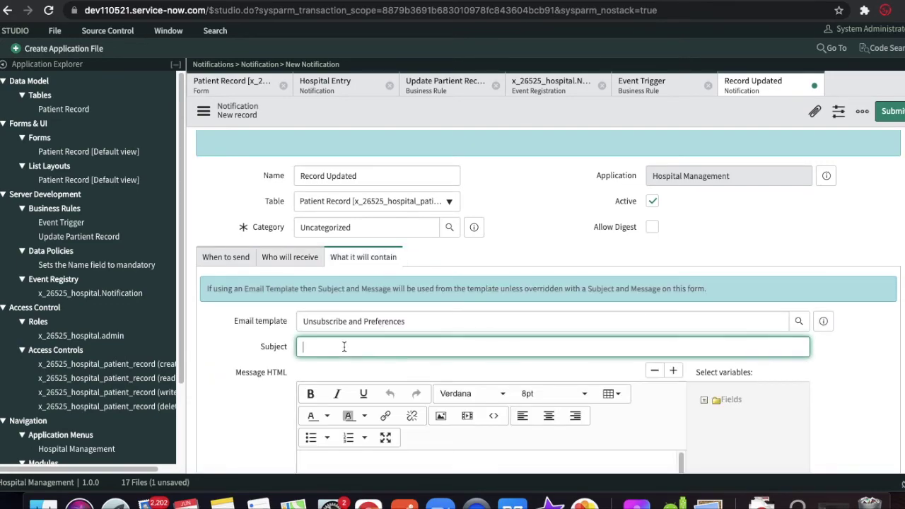
text(Patient Record Got updated)
scroll(354, 360, down, 2)
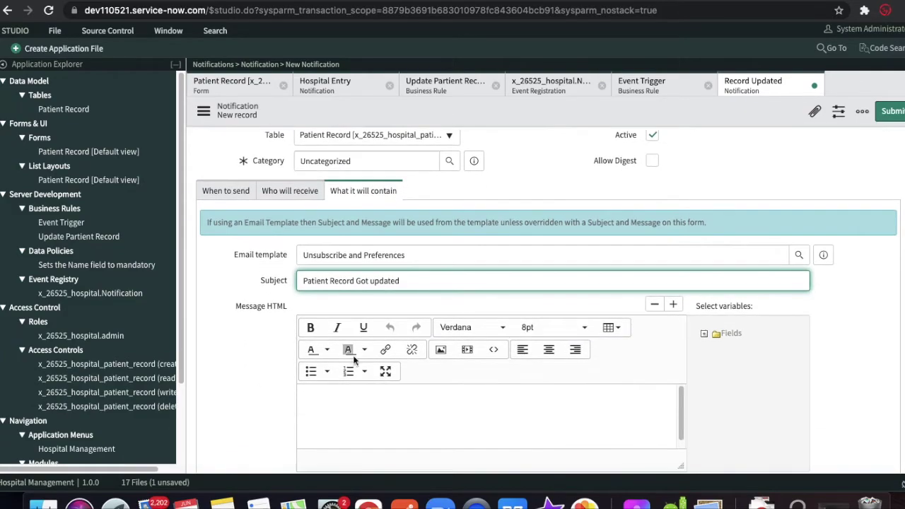
click(473, 416)
click(704, 334)
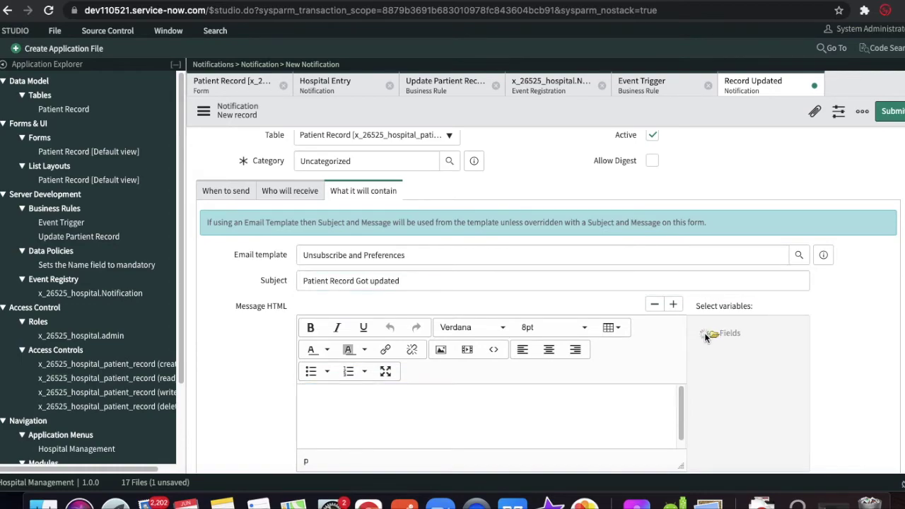
scroll(750, 340, down, 1)
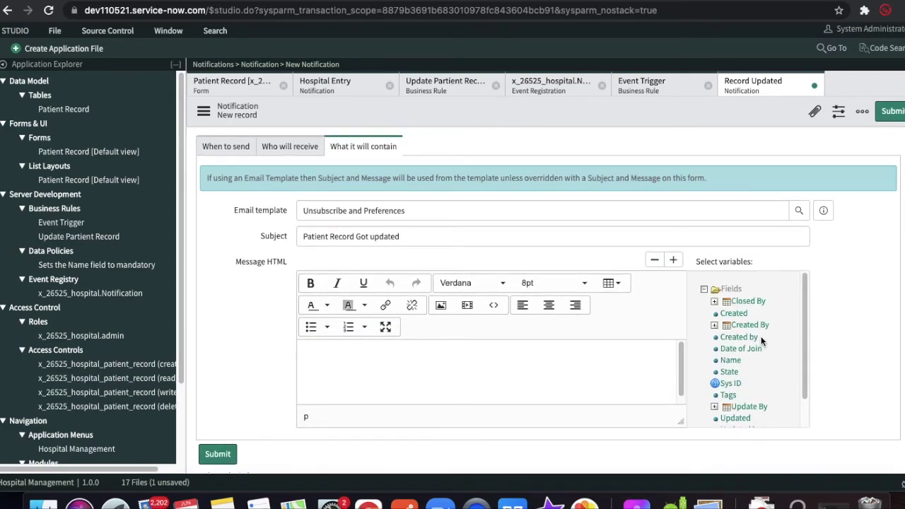
click(730, 360)
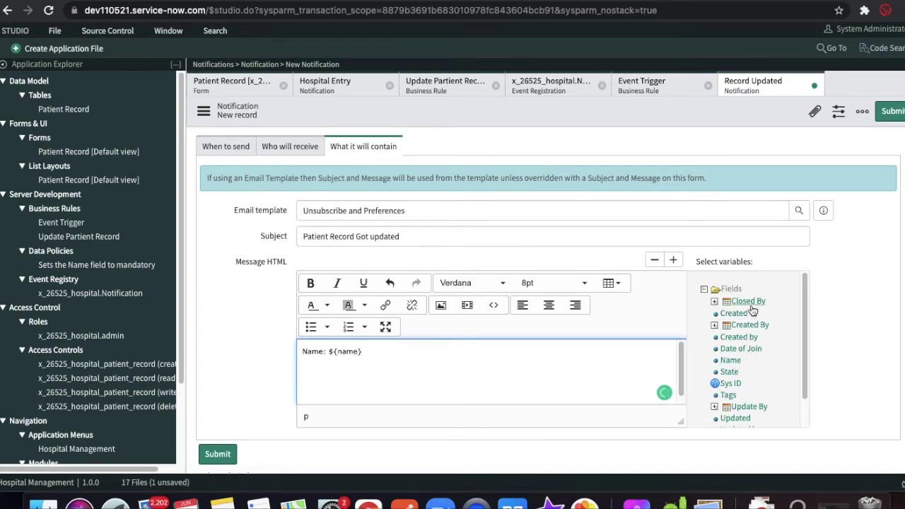
drag(807, 307, 800, 322)
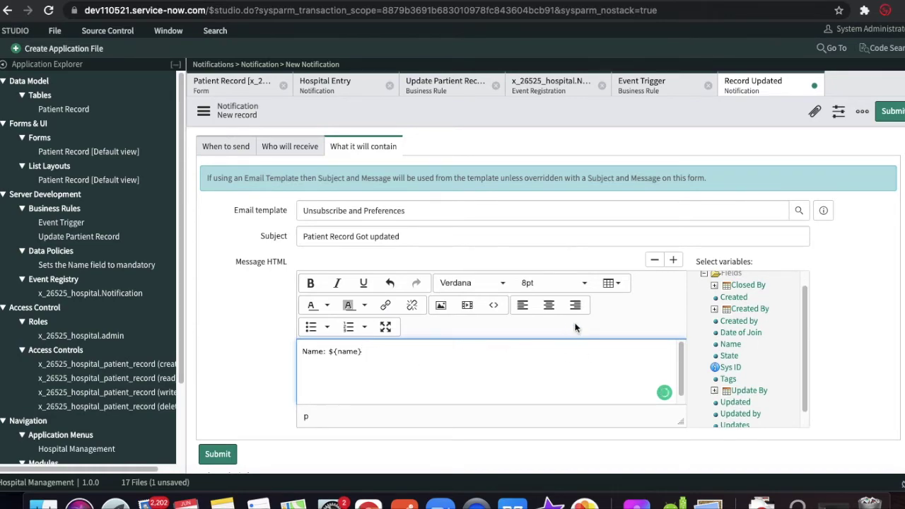
click(751, 335)
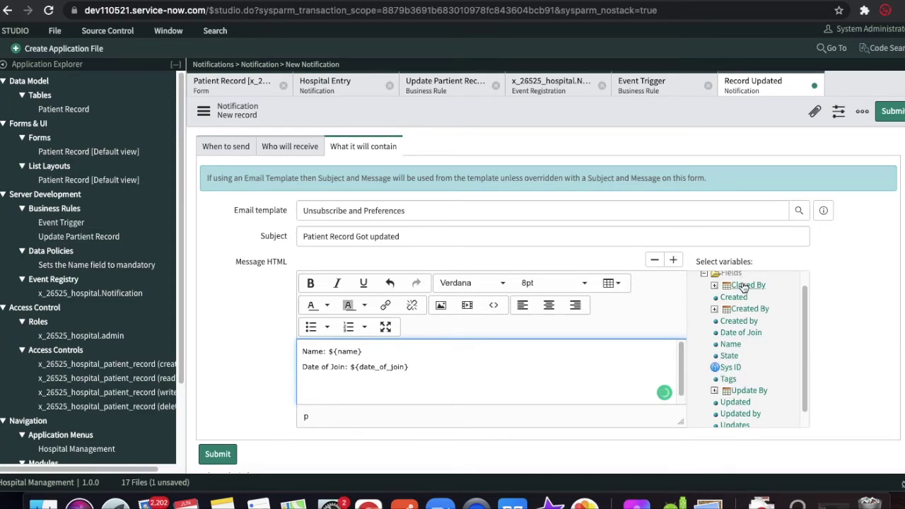
click(748, 311)
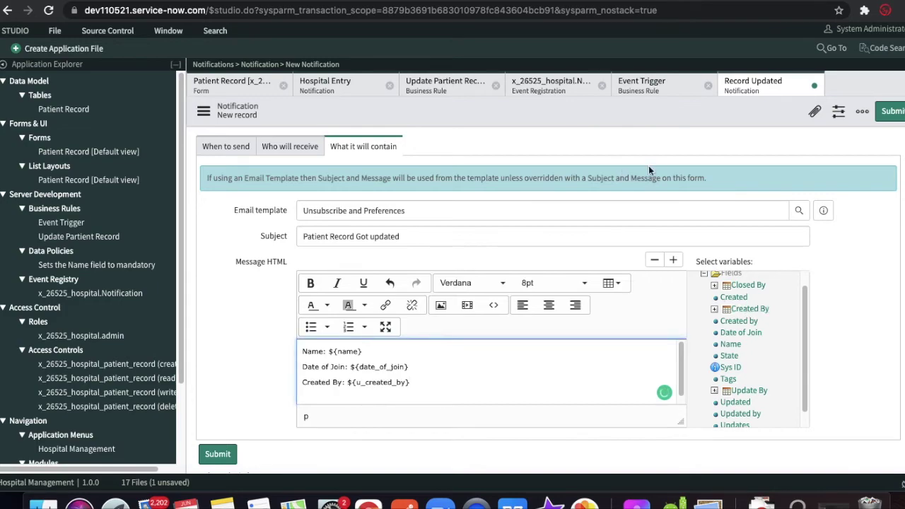
- Save the Record Updated notification
right_click(647, 122)
click(653, 130)
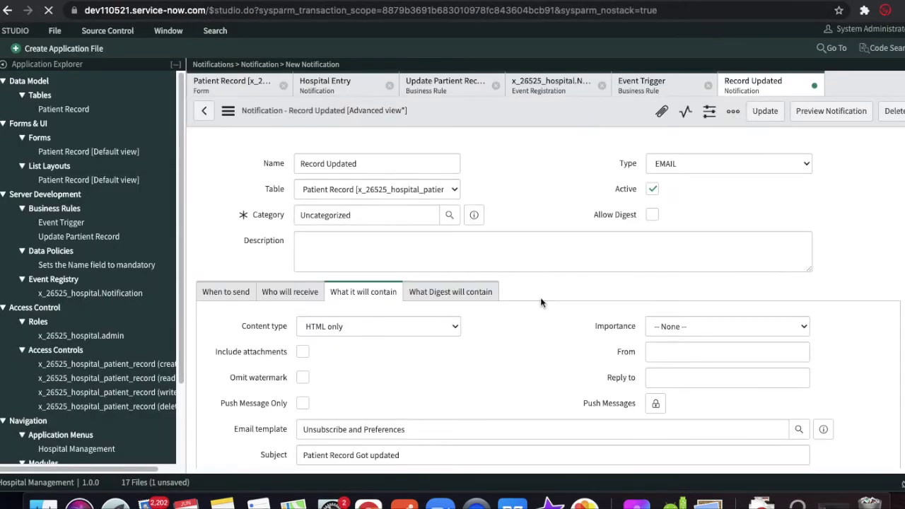
scroll(540, 302, down, 5)
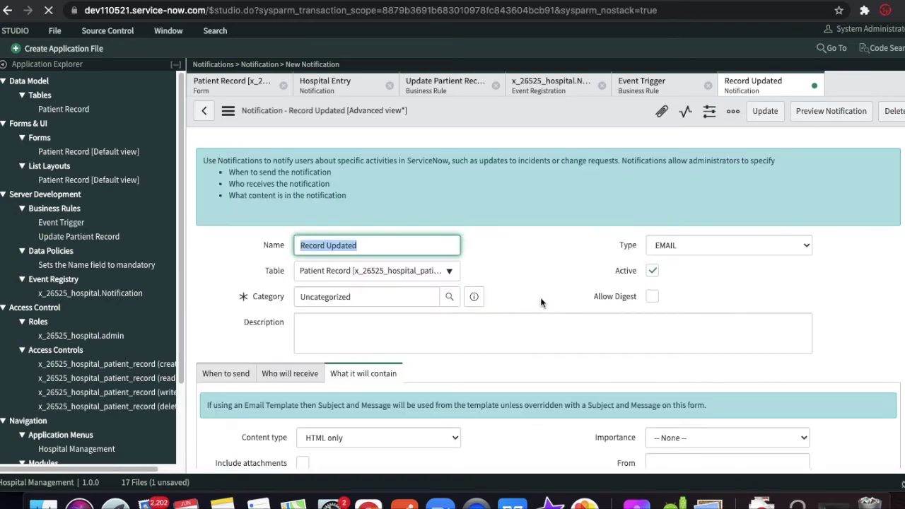
- Append a State: ${state} line to the message body and save the notification
scroll(541, 300, down, 5)
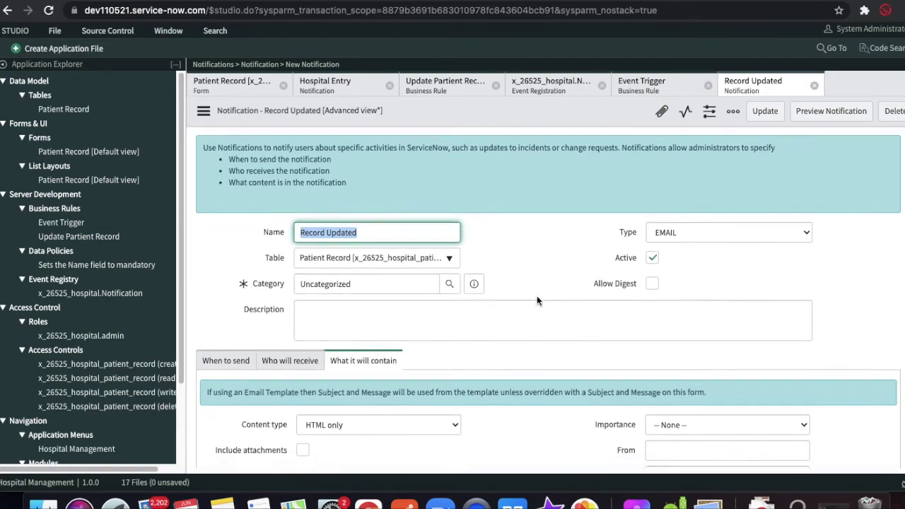
click(428, 378)
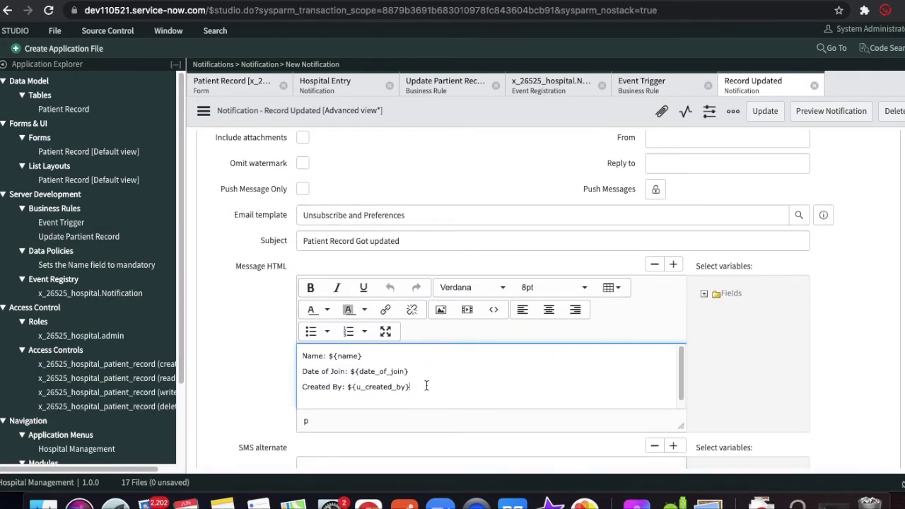
key(Return)
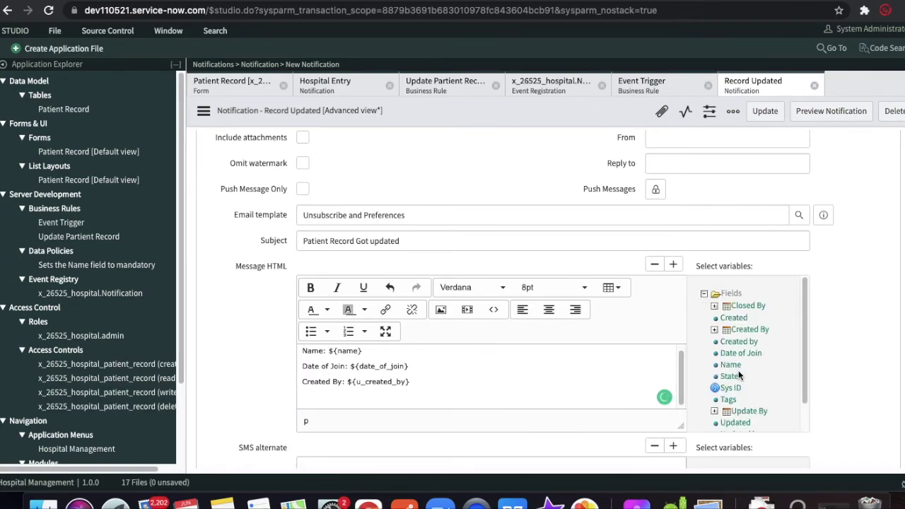
scroll(739, 375, down, 1)
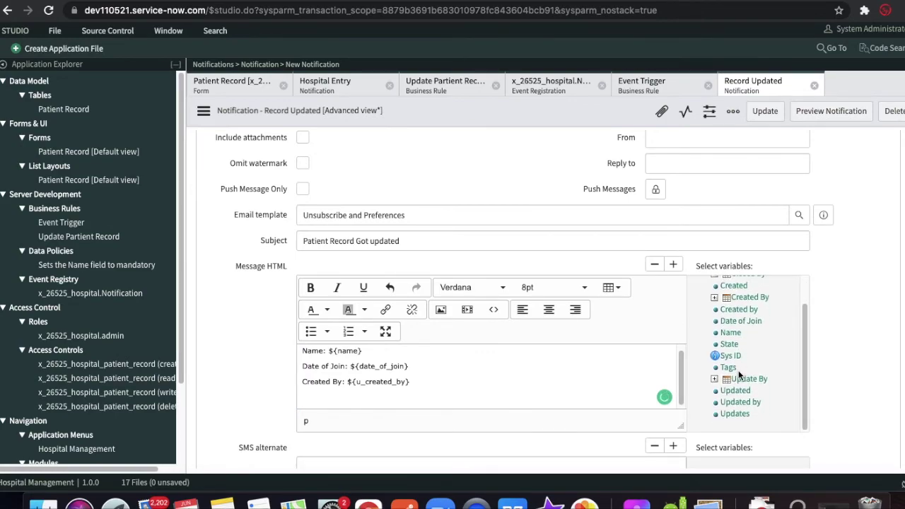
click(729, 344)
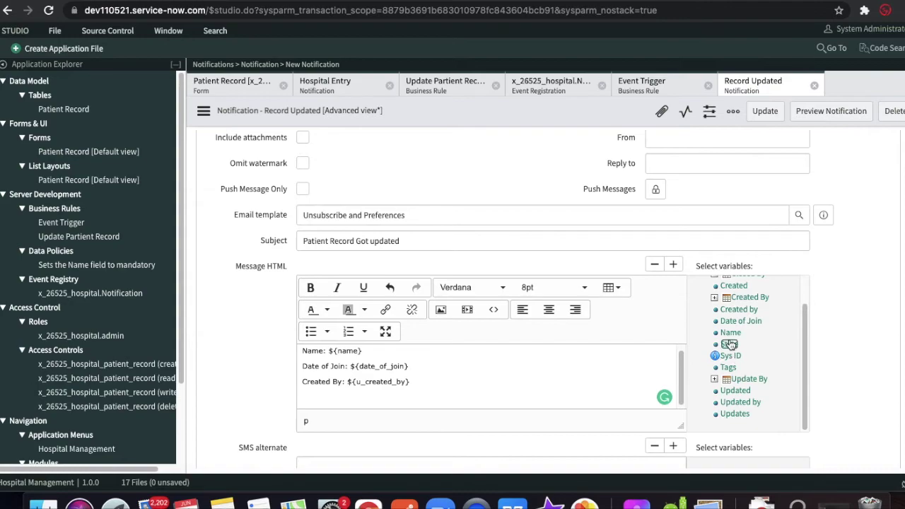
right_click(468, 113)
click(478, 120)
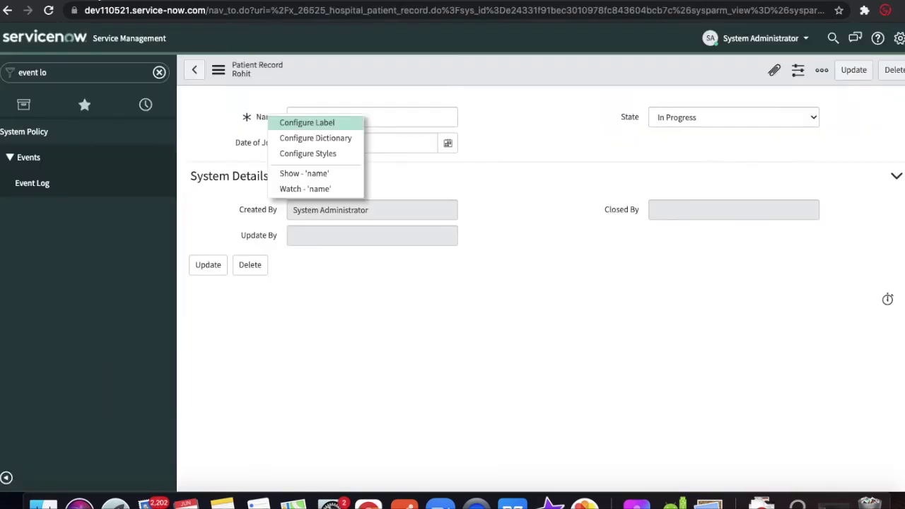
- Close the field menu, switch the patient's State from In Progress to Complete, and save
click(553, 252)
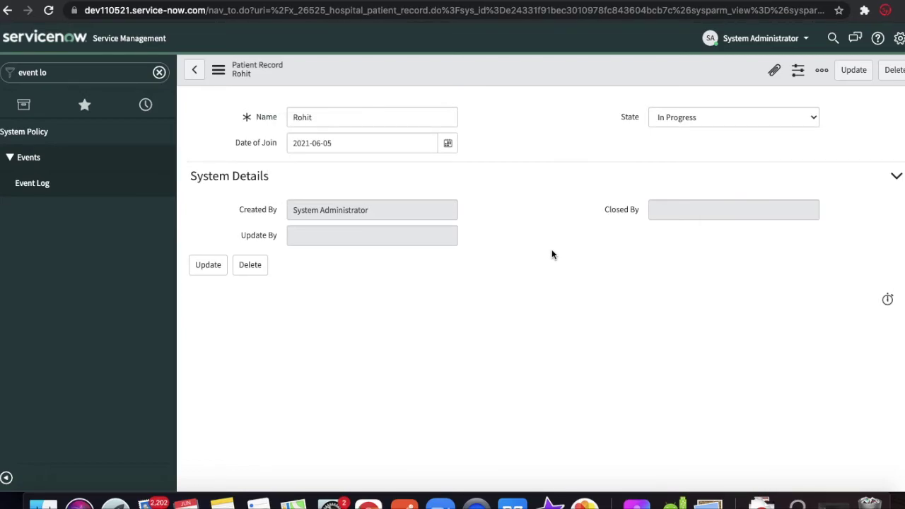
click(711, 117)
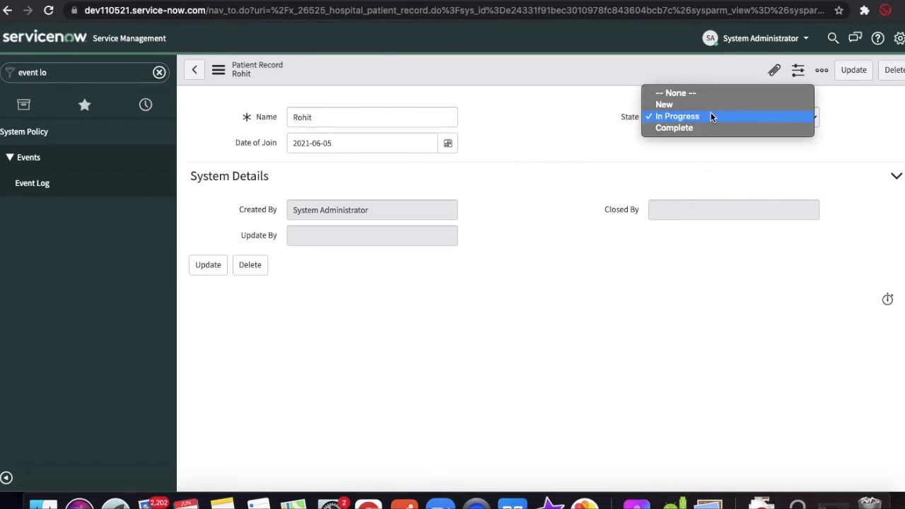
click(689, 125)
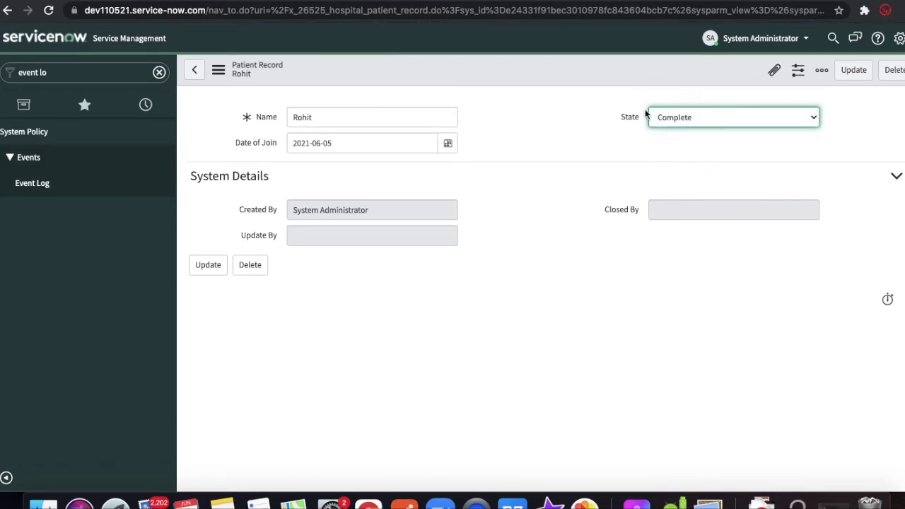
right_click(608, 69)
click(618, 77)
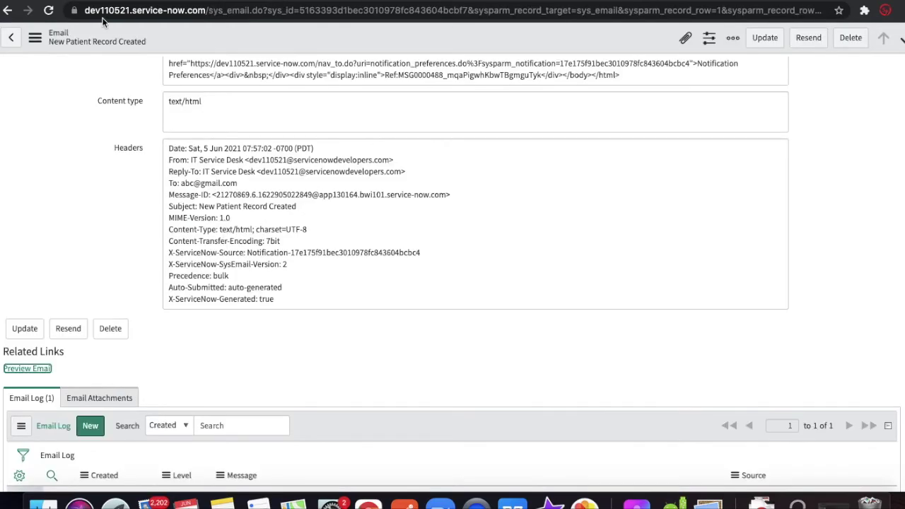
- Refresh today's emails, open the newest Patient Record Got updated email, and verify its preview shows State: Complete
click(7, 10)
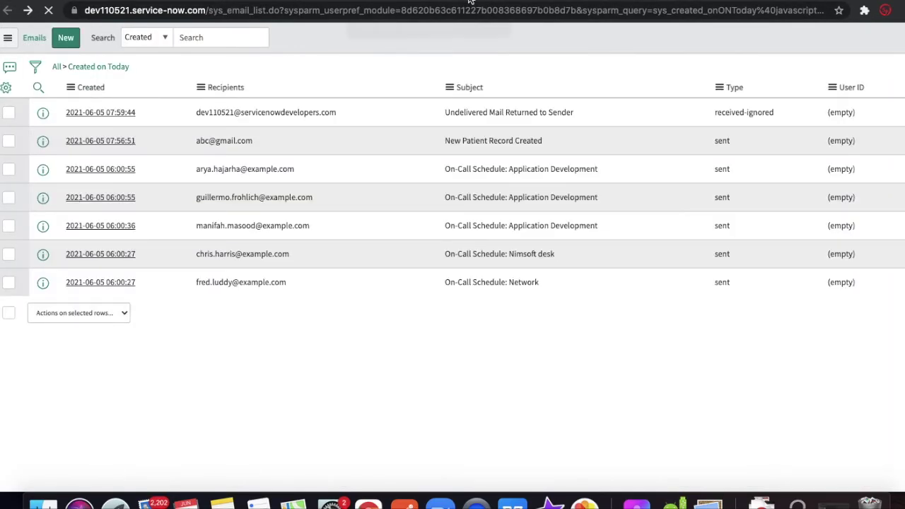
click(112, 67)
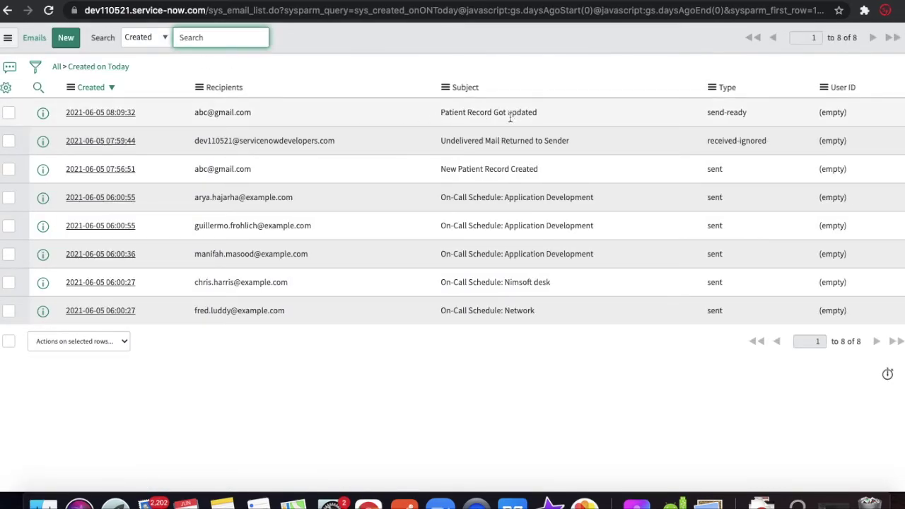
click(99, 115)
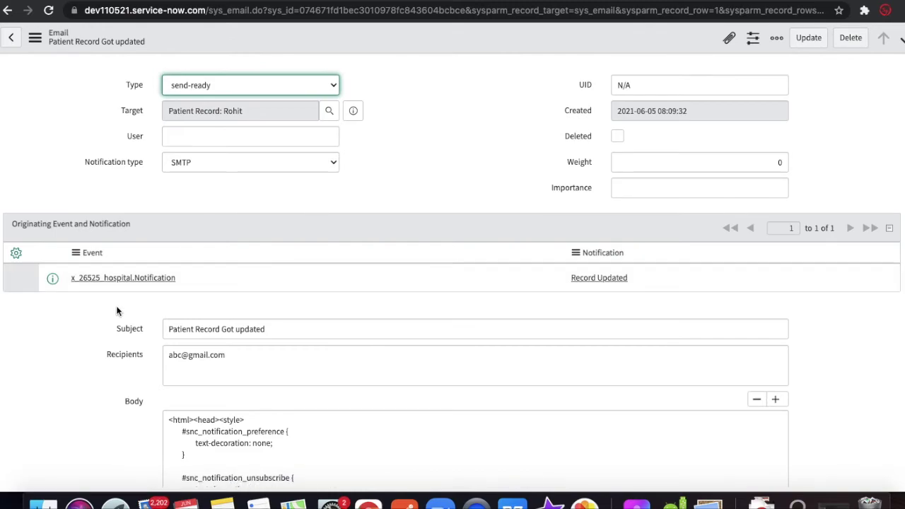
scroll(110, 320, down, 10)
click(41, 306)
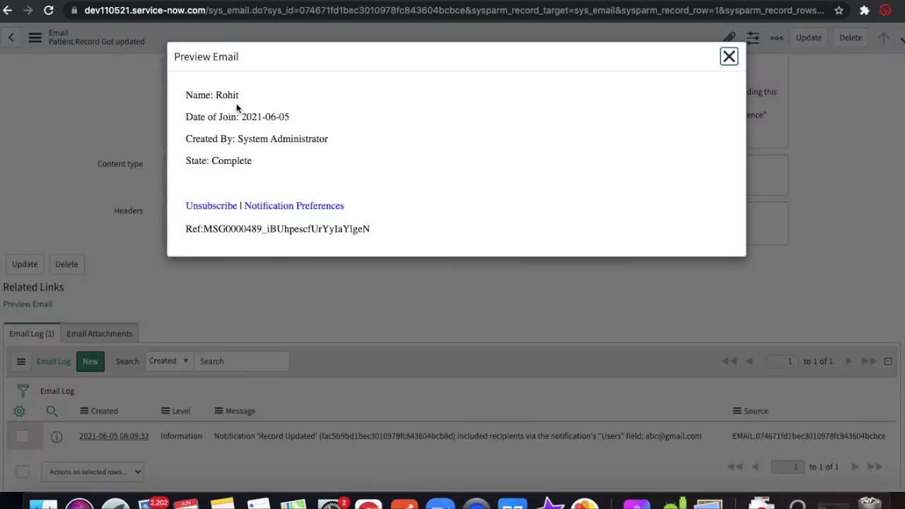
click(729, 57)
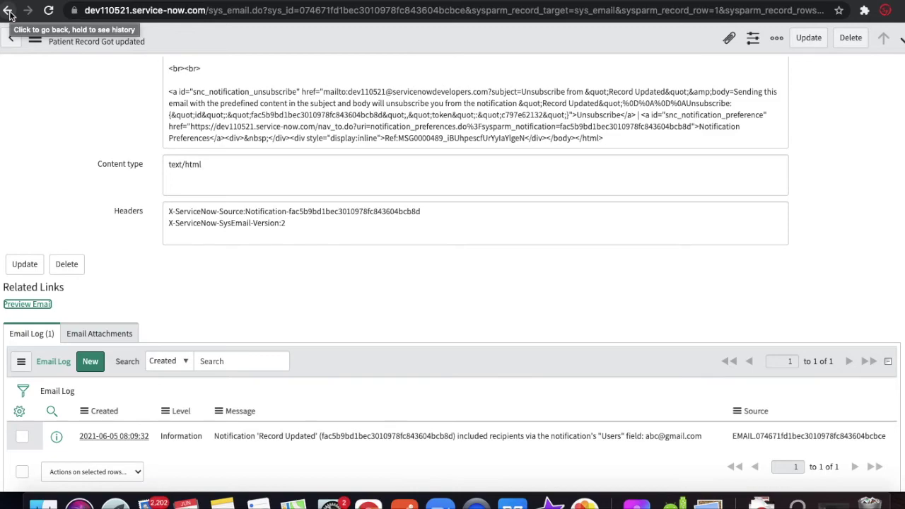
click(9, 11)
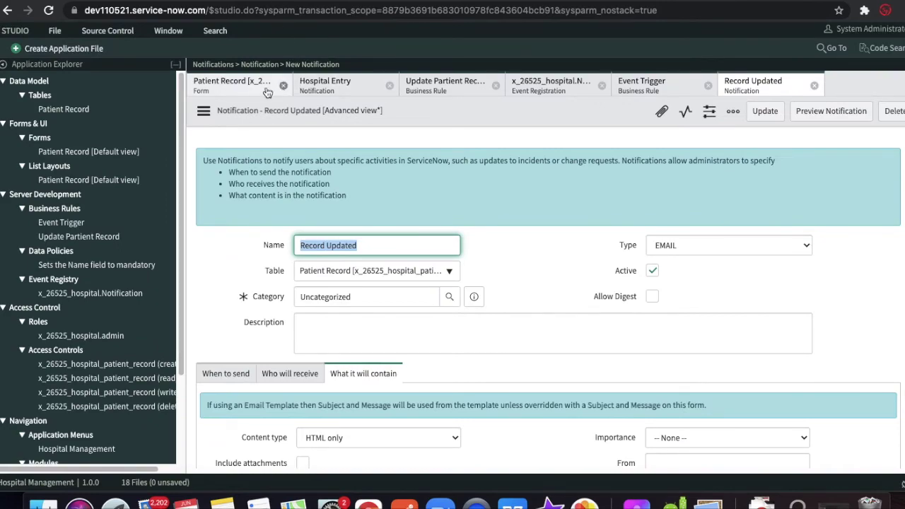
- In Patient Record form design, add a String field above Name and move Date of Join under State
click(231, 85)
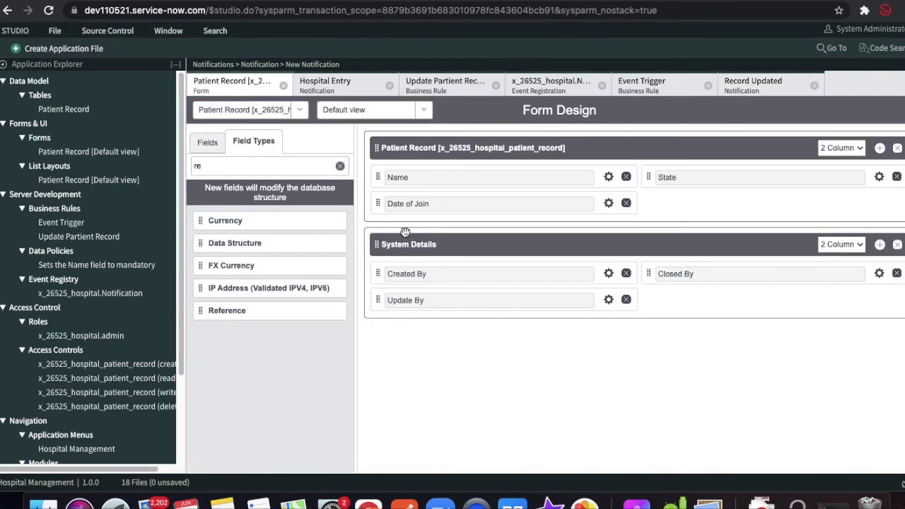
click(236, 168)
key(BackSpace)
key(BackSpace)
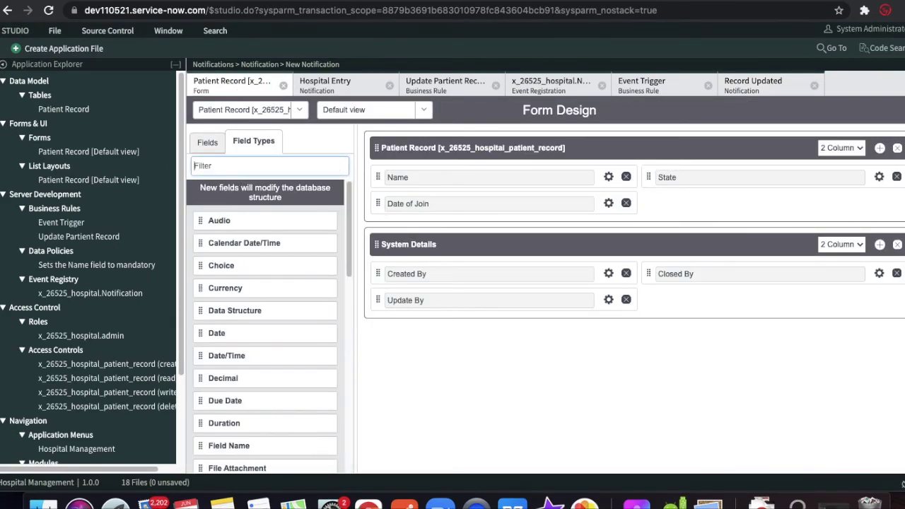
text(str)
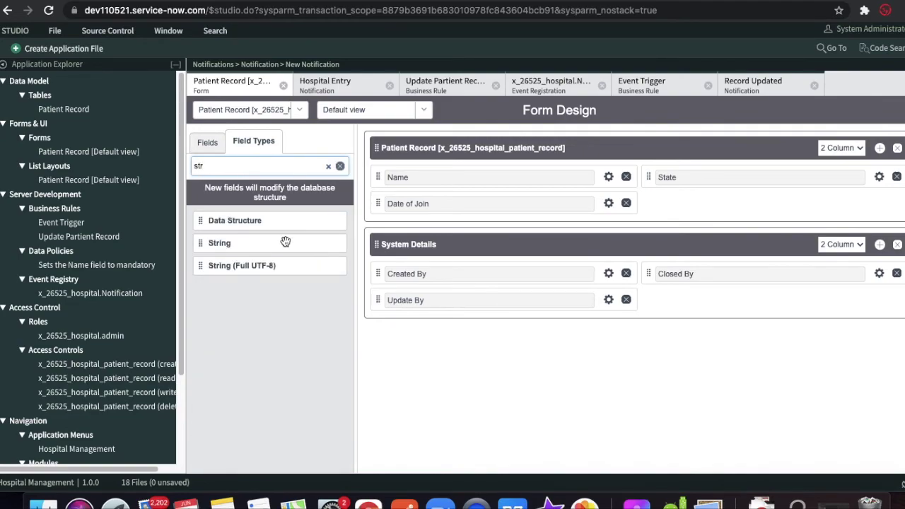
drag(236, 244, 426, 173)
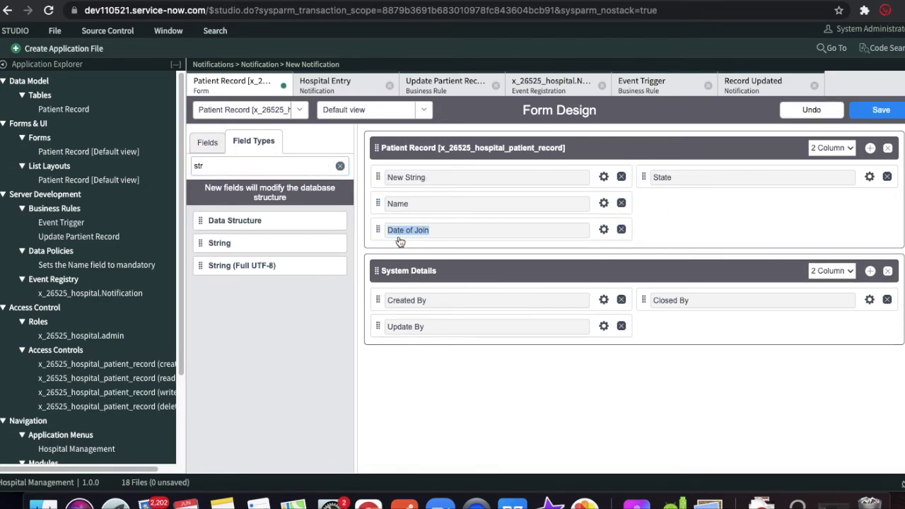
drag(377, 230, 694, 202)
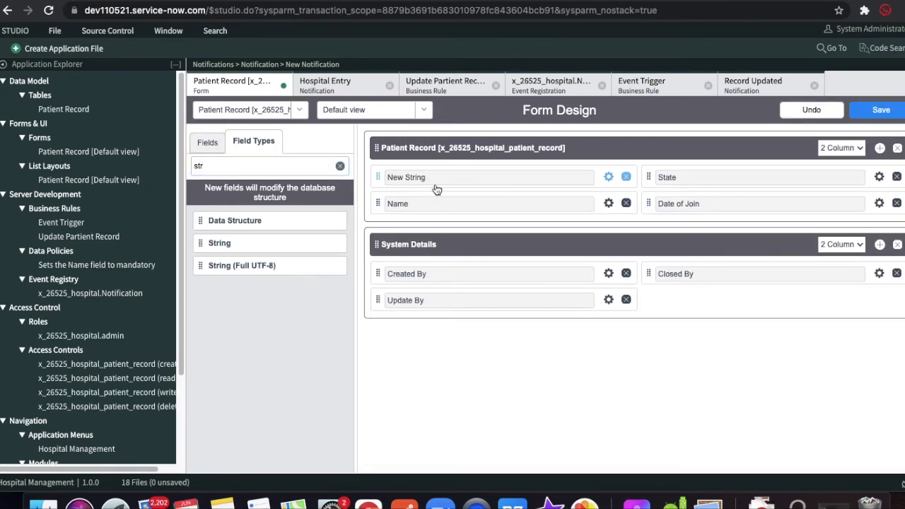
- Label the new field Number with column name number, make it read-only, and save the layout
click(608, 176)
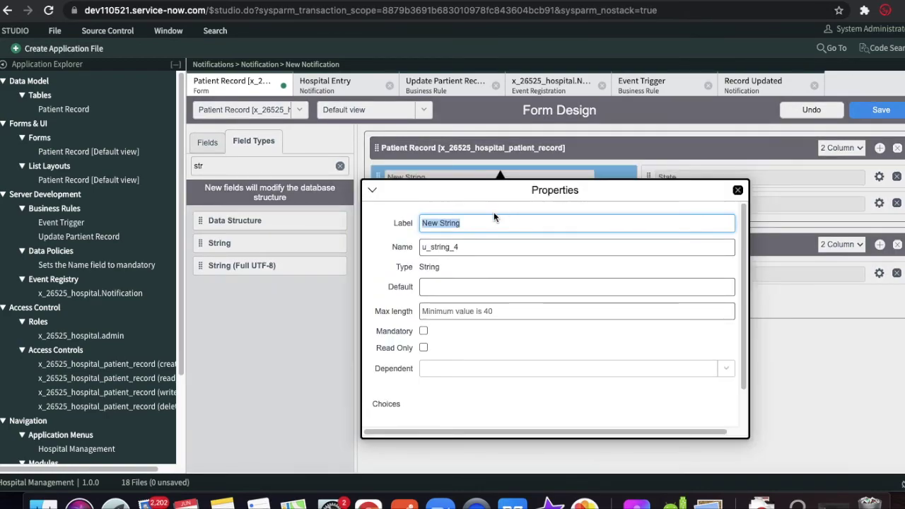
text(Number)
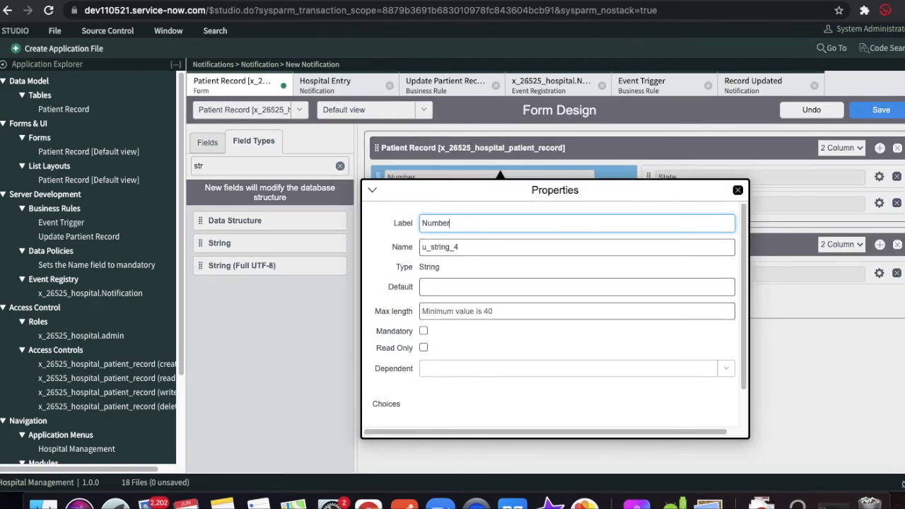
double_click(476, 244)
text(number)
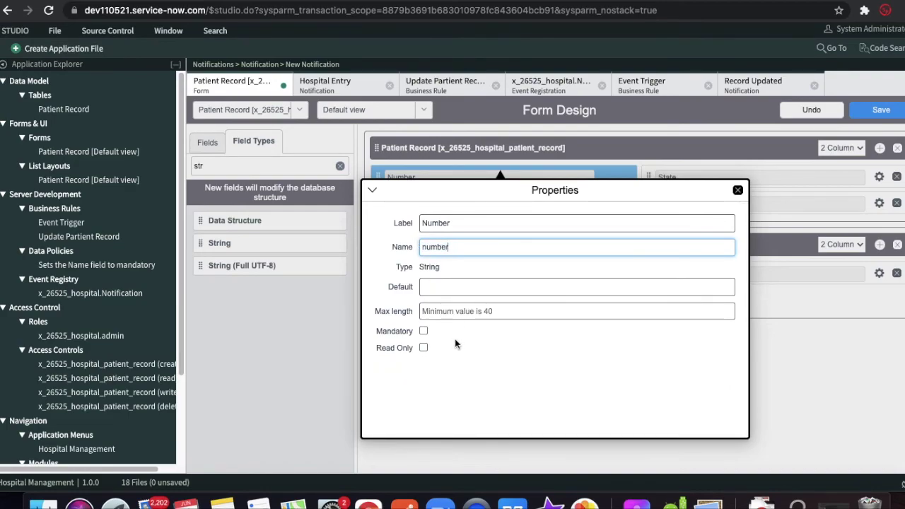
click(424, 348)
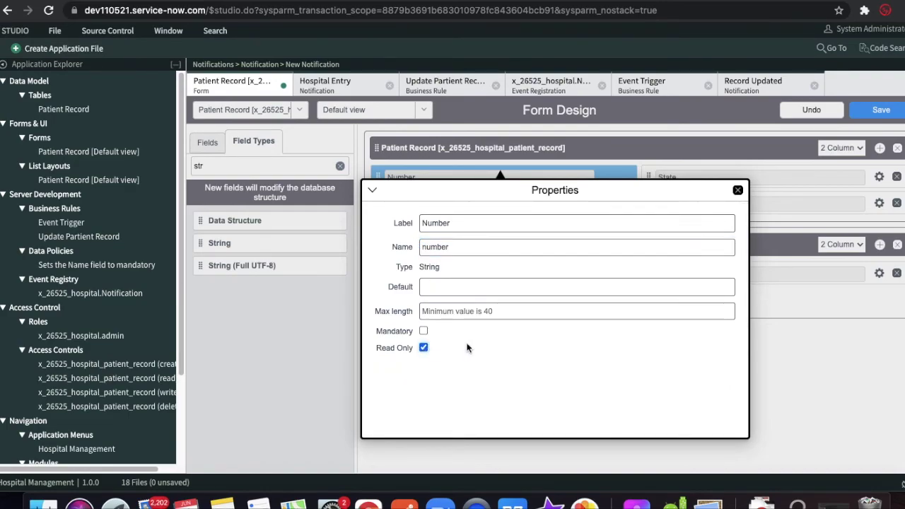
click(738, 189)
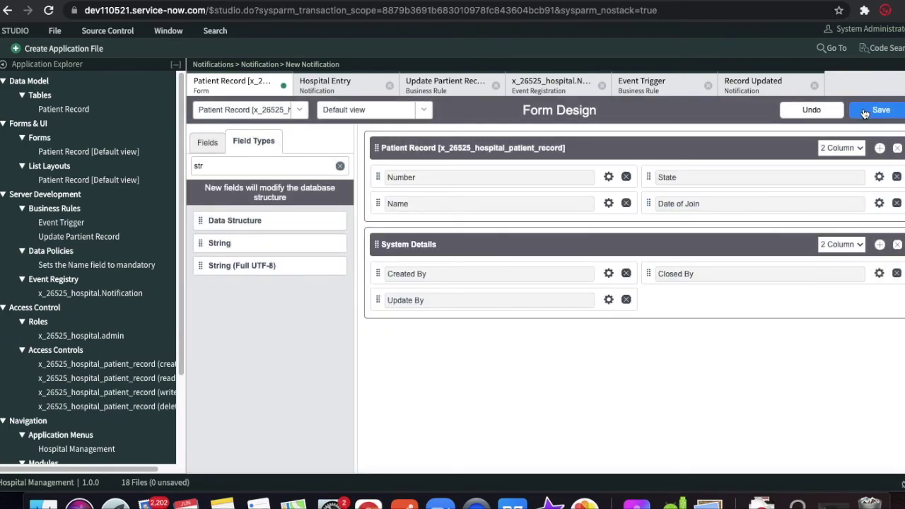
click(865, 112)
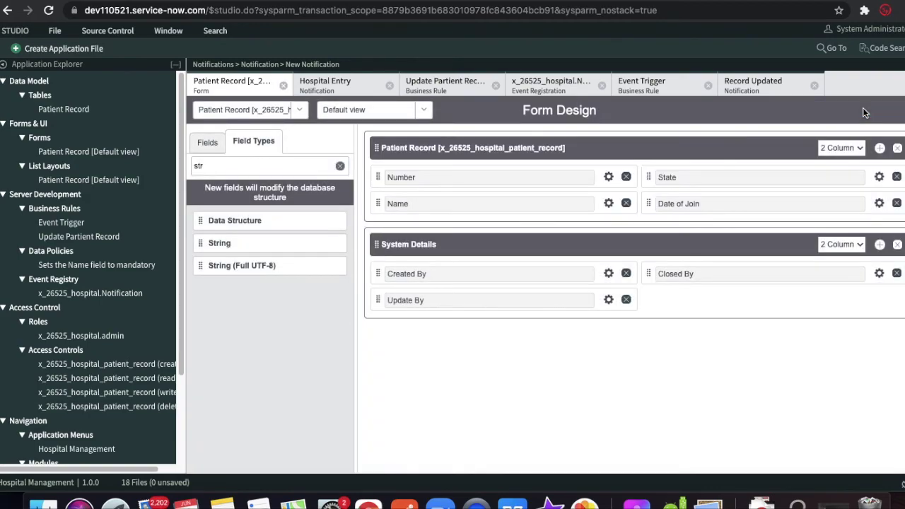
click(125, 1)
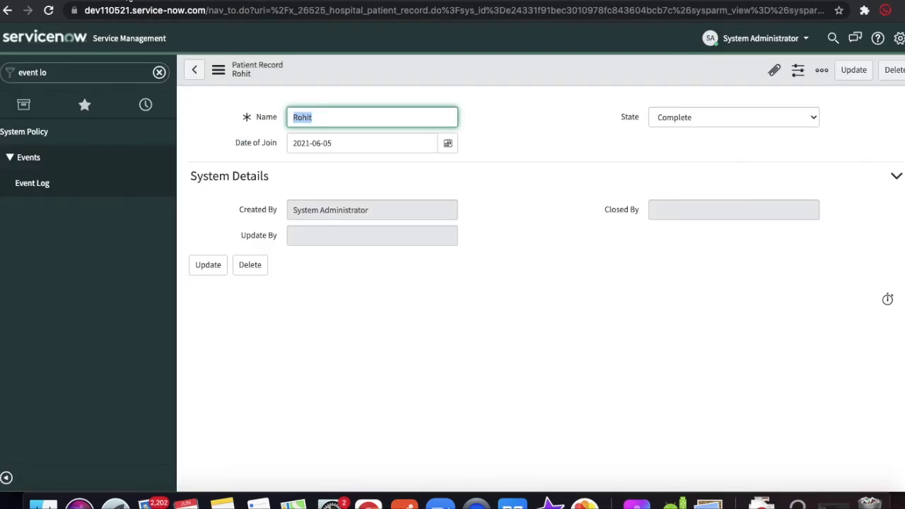
- Reload the patient record to show the empty Number field, then open its Configure Dictionary entry
click(51, 11)
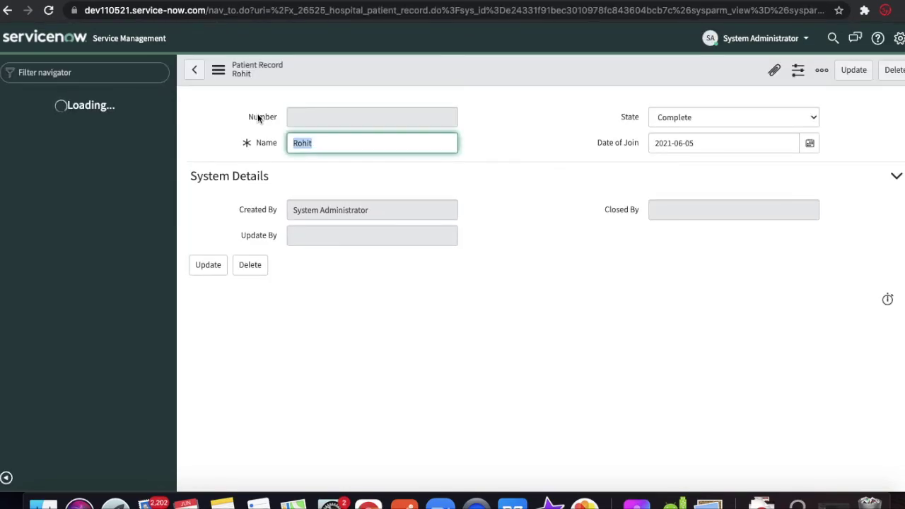
right_click(259, 118)
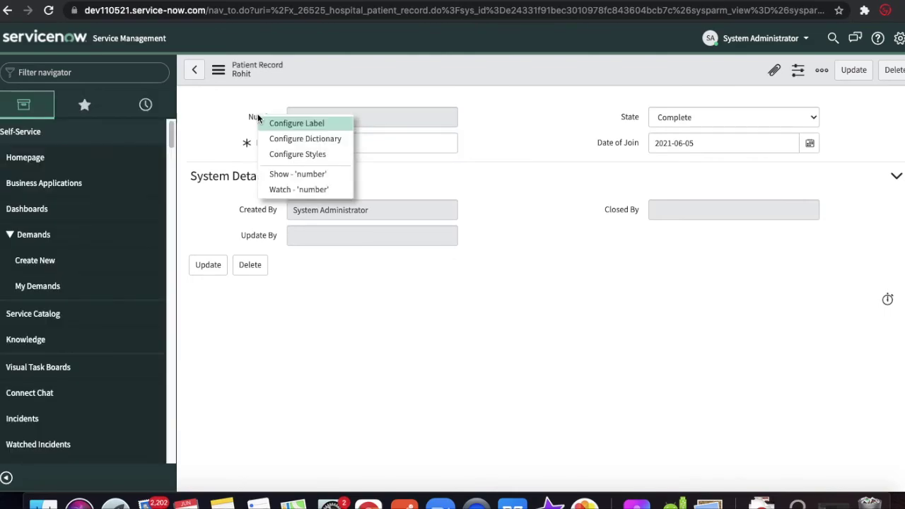
click(295, 140)
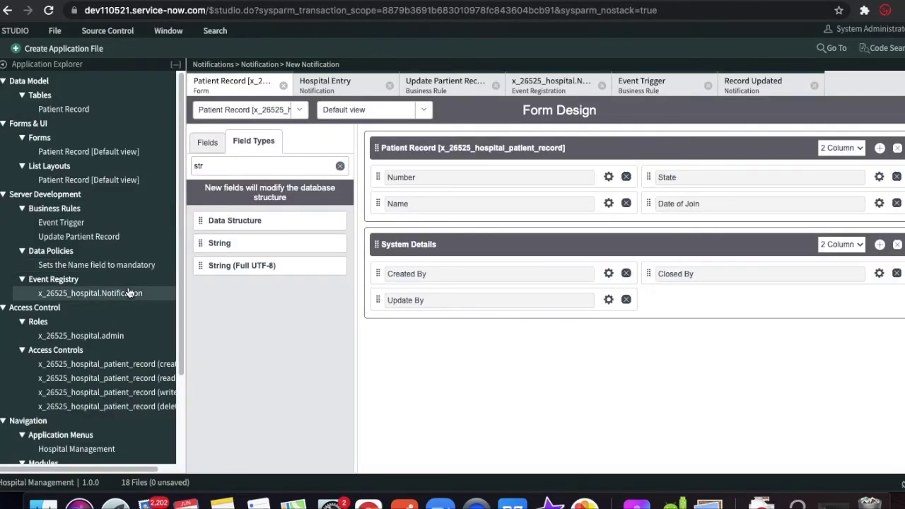
scroll(128, 293, down, 3)
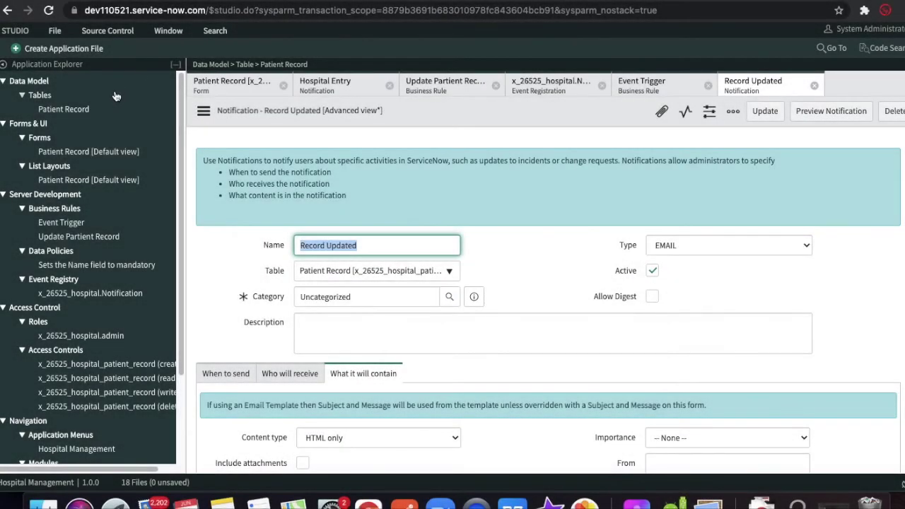
- Open the Number column's dictionary entry from the Patient Record table and switch to Advanced view
click(56, 110)
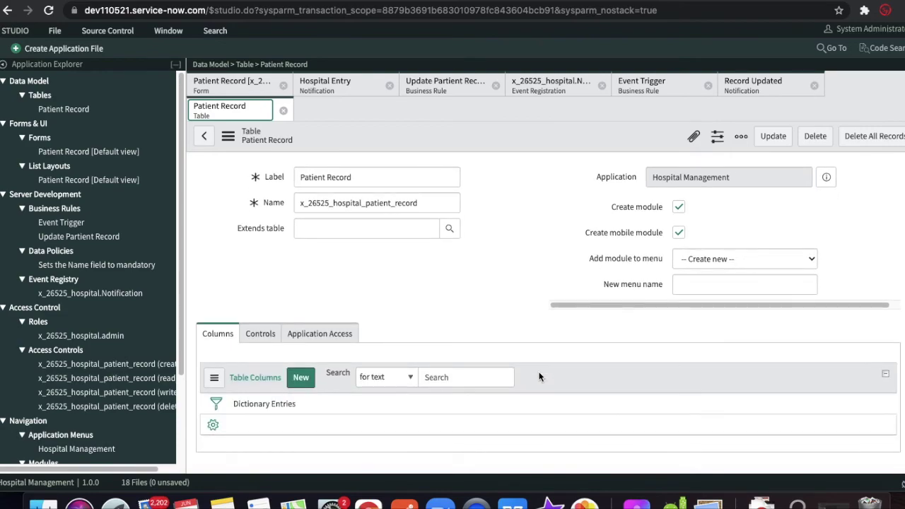
scroll(539, 377, down, 5)
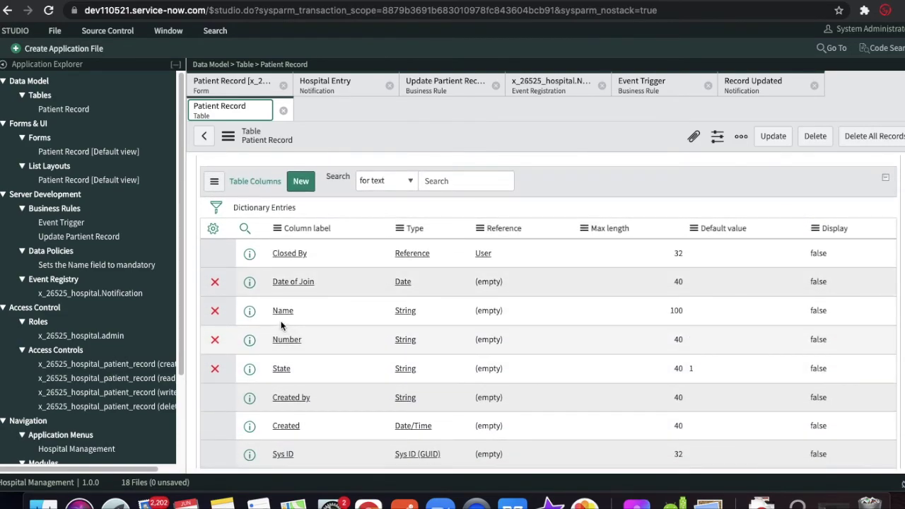
click(286, 340)
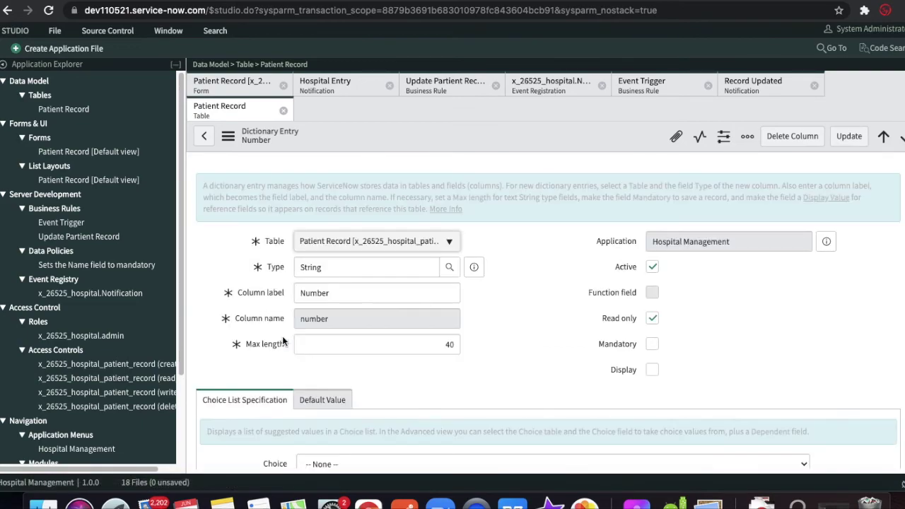
scroll(364, 345, down, 1)
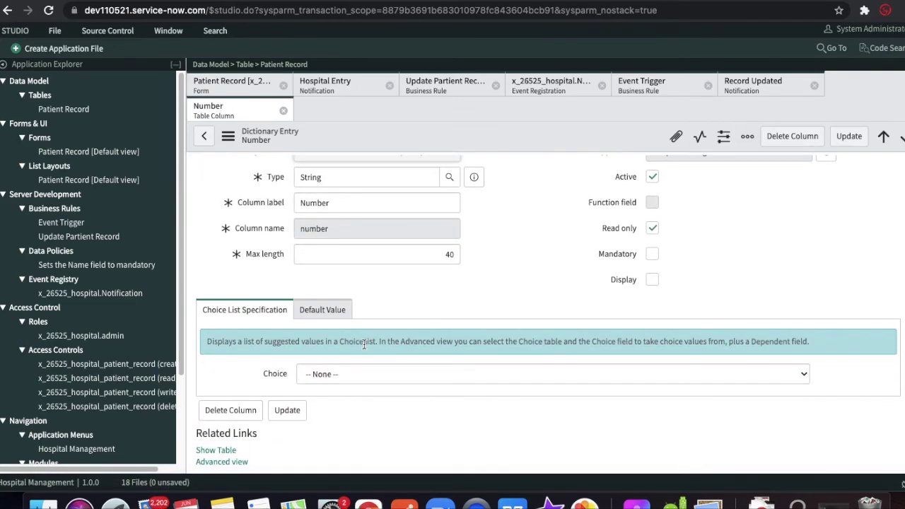
scroll(327, 316, down, 1)
click(324, 302)
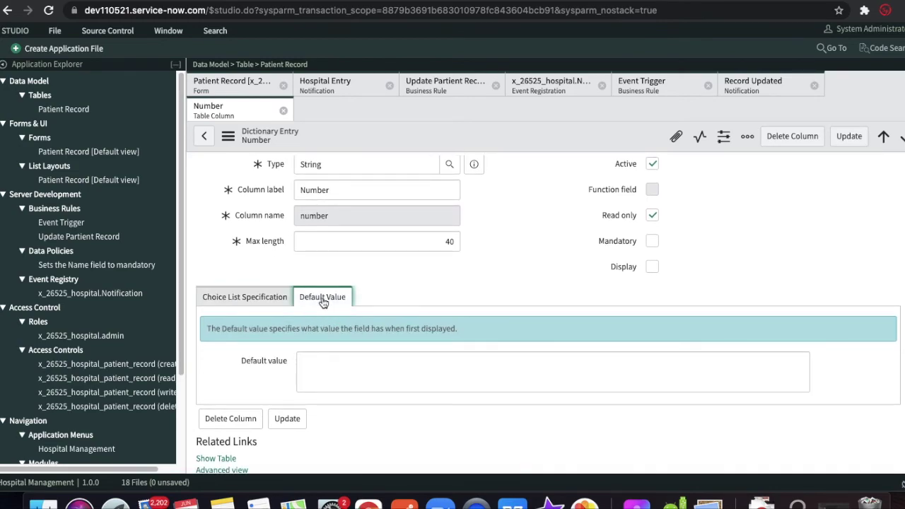
click(223, 470)
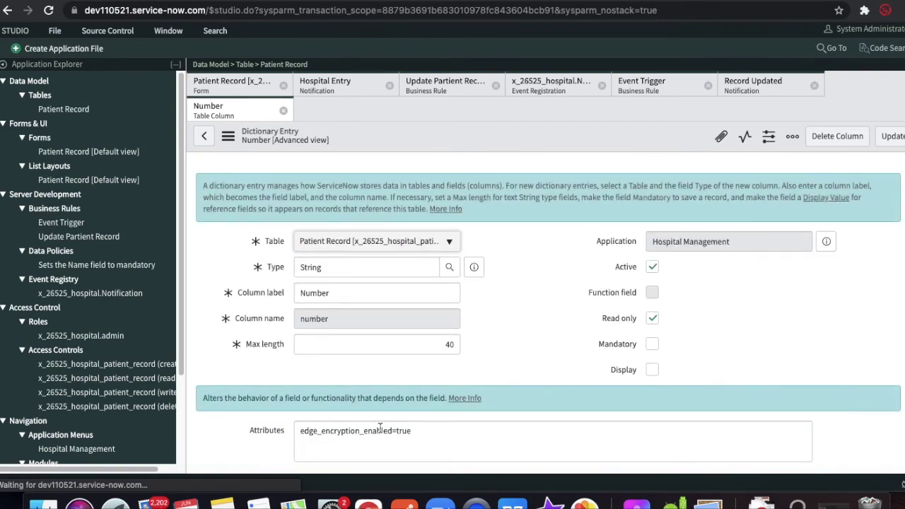
- Set the Number column's dynamic default to Get Next Padded Number and update the column
scroll(382, 432, down, 3)
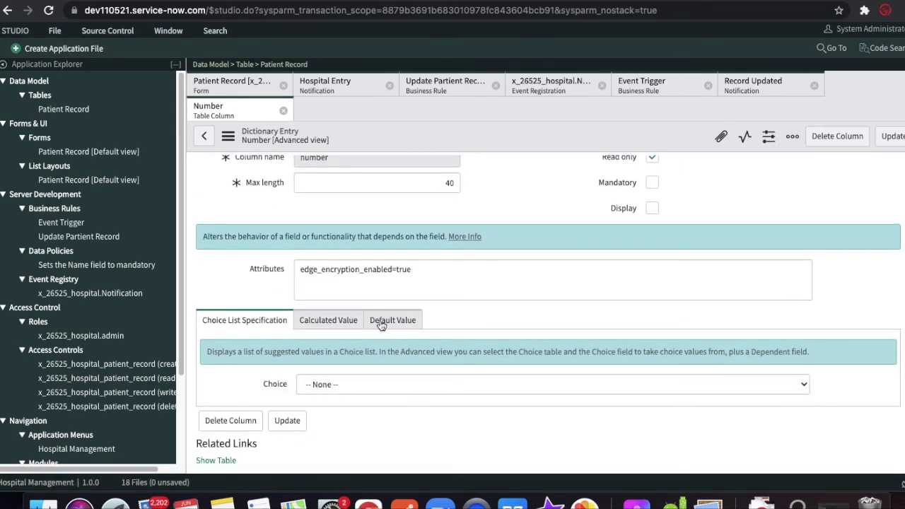
click(383, 321)
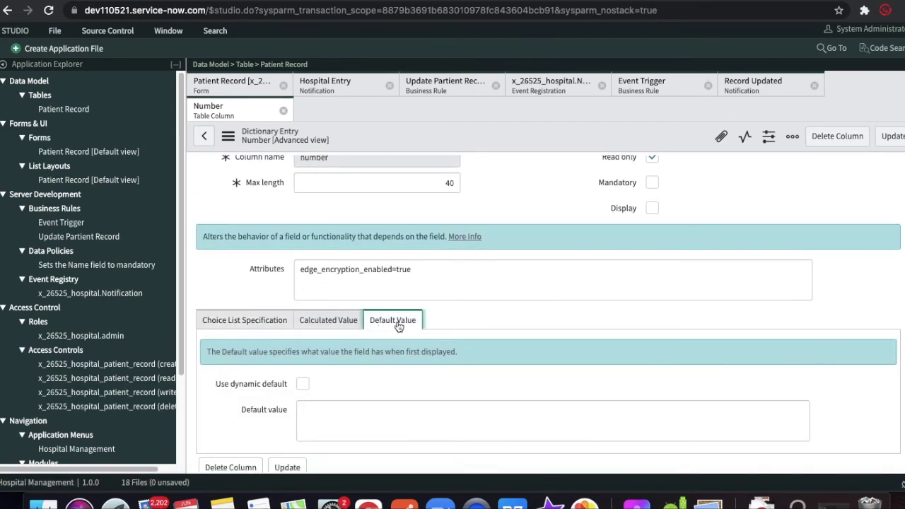
click(302, 384)
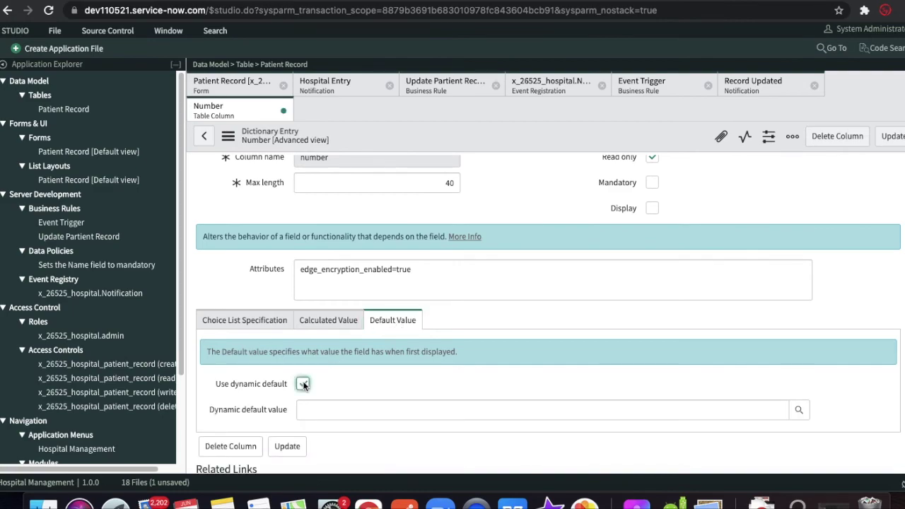
click(800, 412)
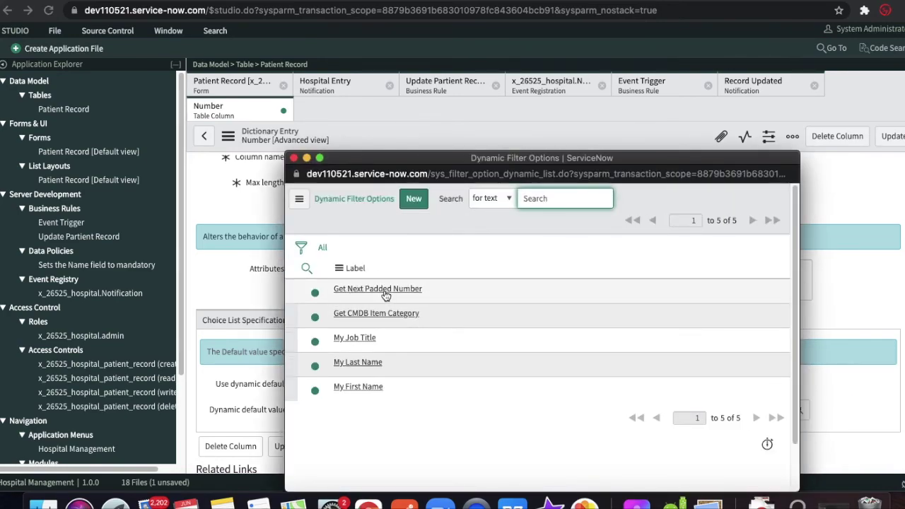
click(384, 289)
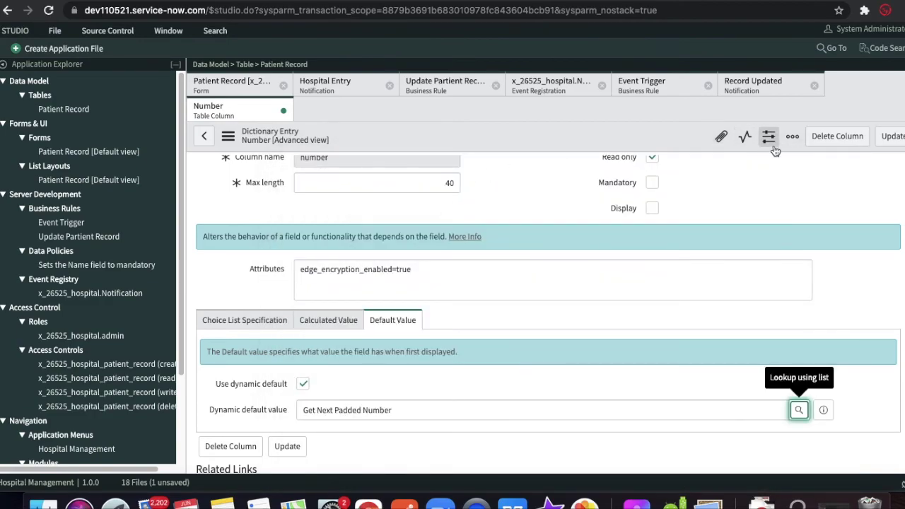
click(893, 136)
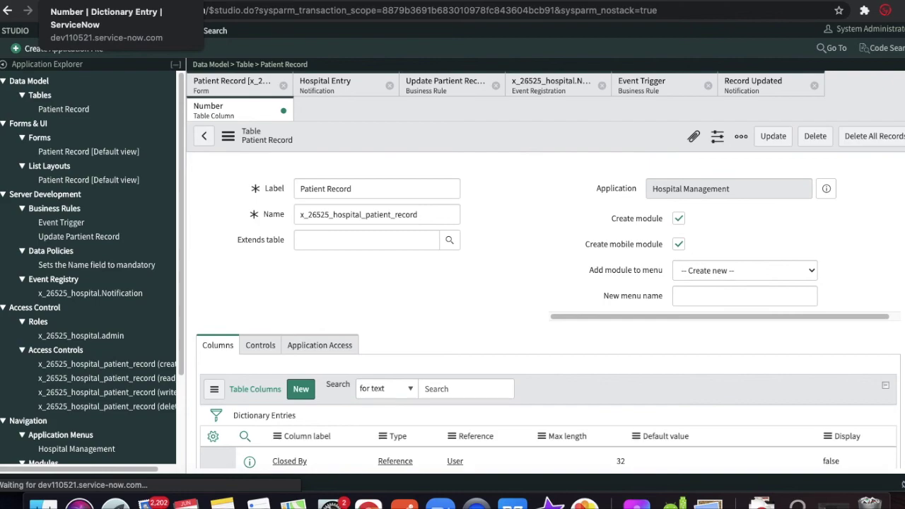
- Search the Create Application File types for 'num' and find no matching file type
click(78, 50)
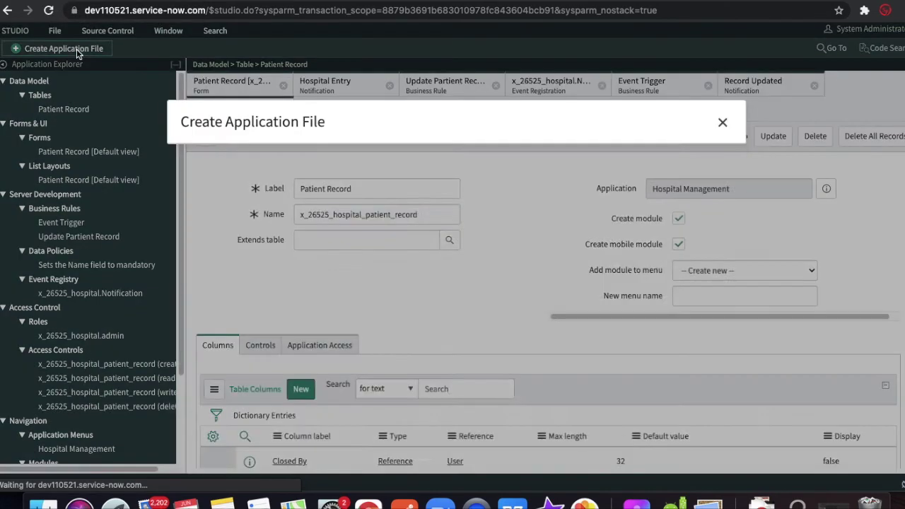
text(nu)
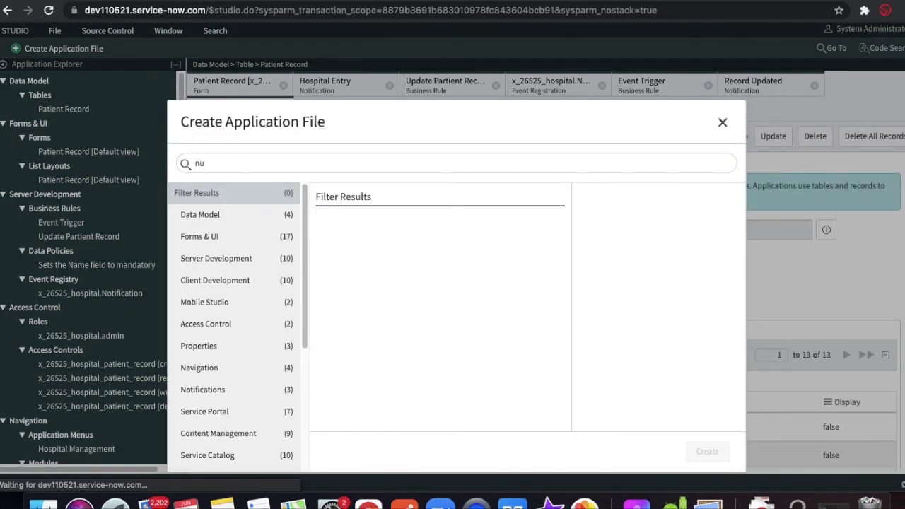
click(278, 168)
text(m)
scroll(239, 344, down, 3)
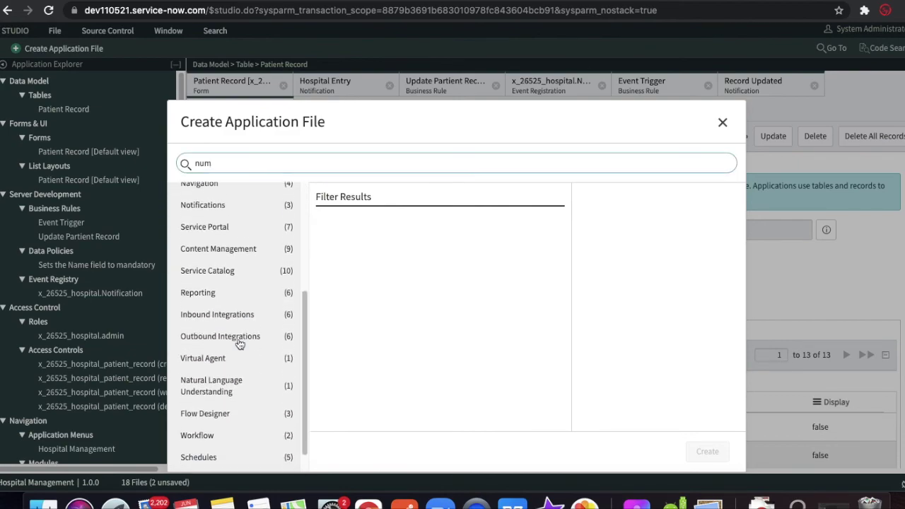
- In the main ServiceNow window, start a new record in Number Maintenance
click(100, 3)
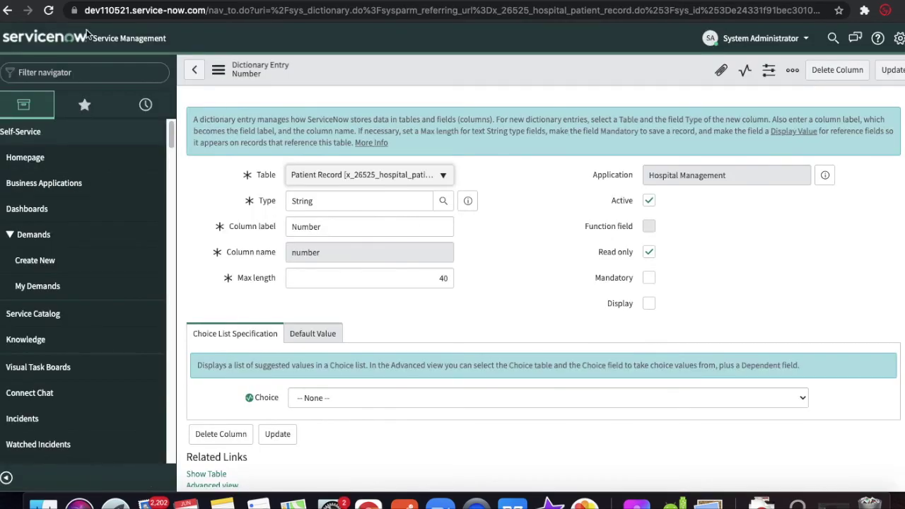
click(63, 73)
text(numb)
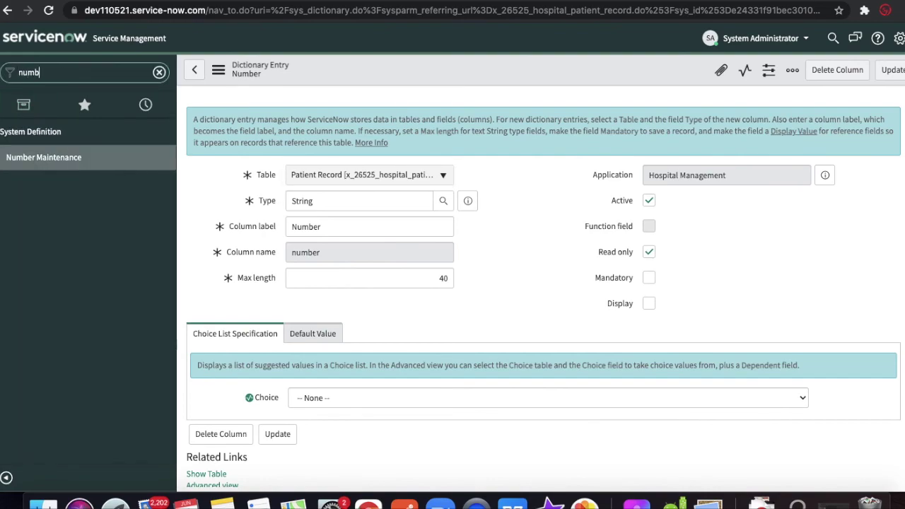
click(43, 167)
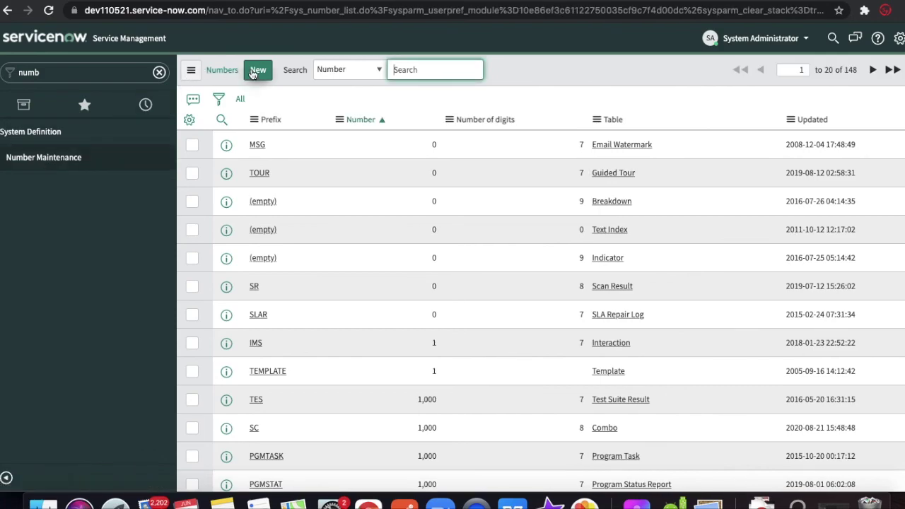
click(253, 74)
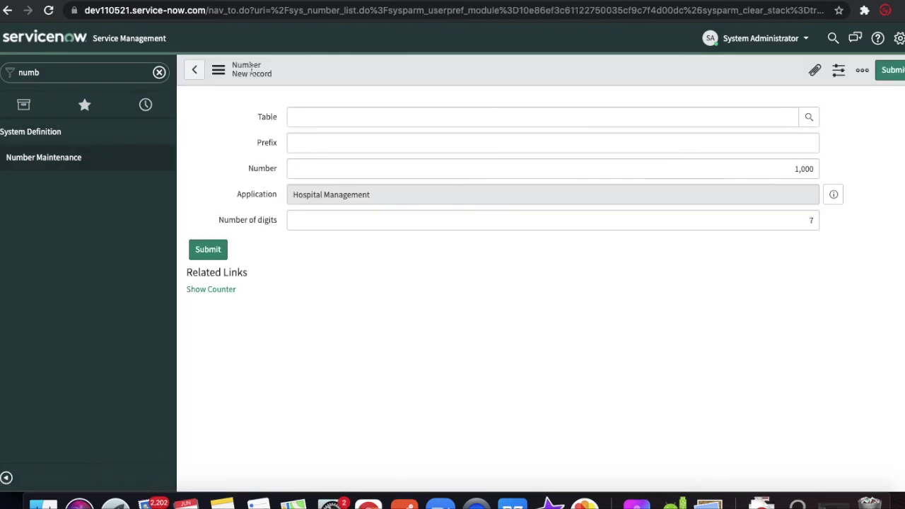
- Set the numbering table to Patient Record with prefix PR, and submit the record
text(hos)
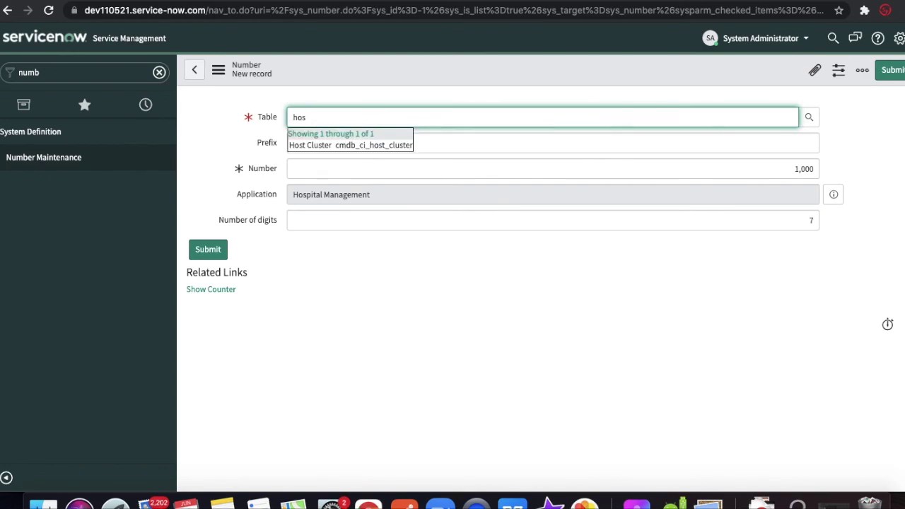
text(pi)
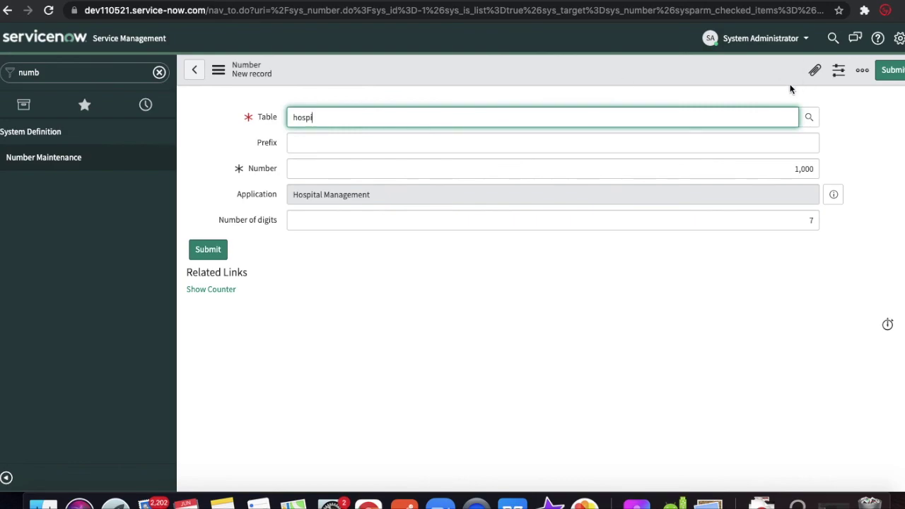
click(810, 117)
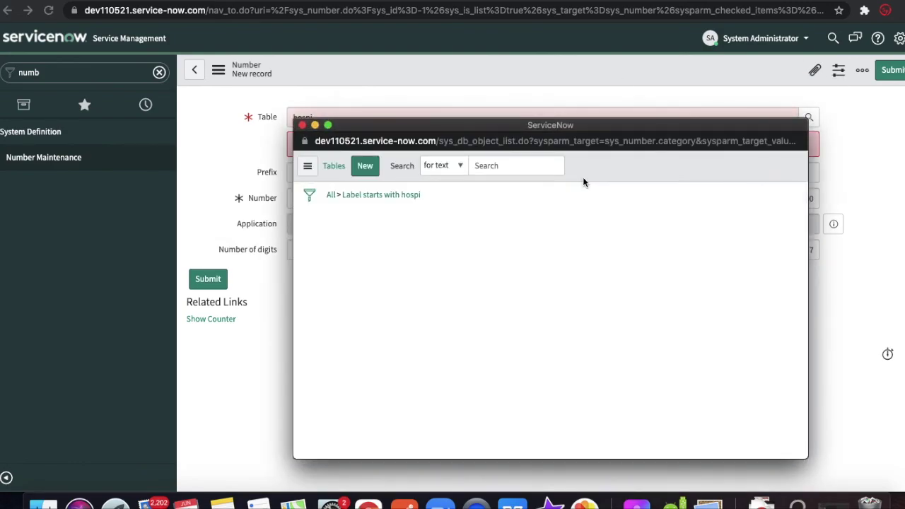
click(331, 196)
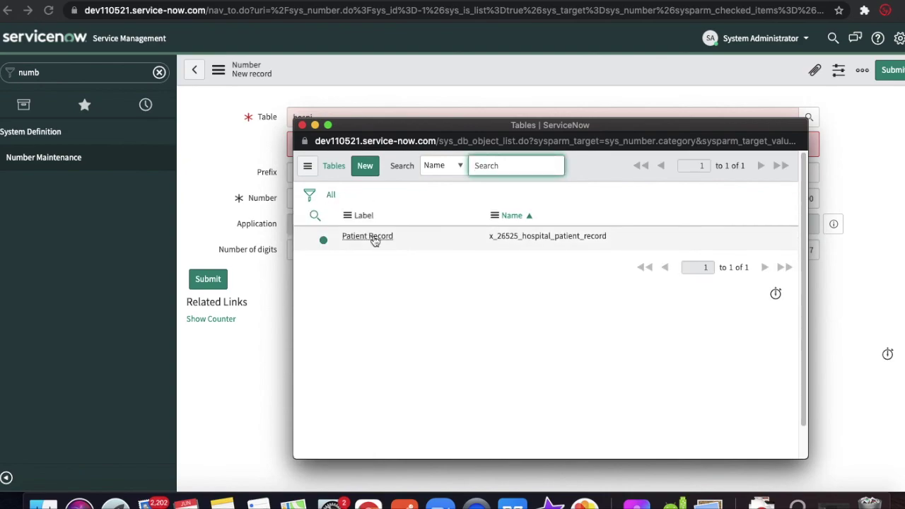
click(367, 236)
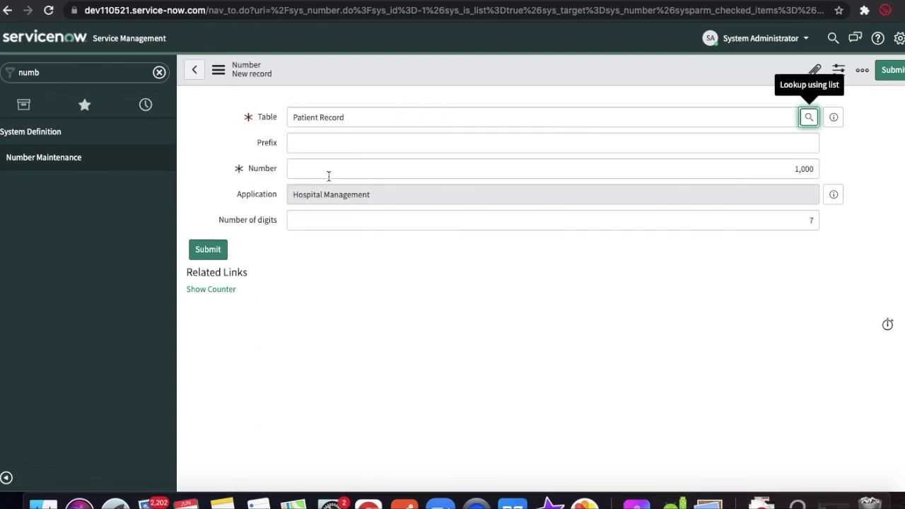
click(328, 146)
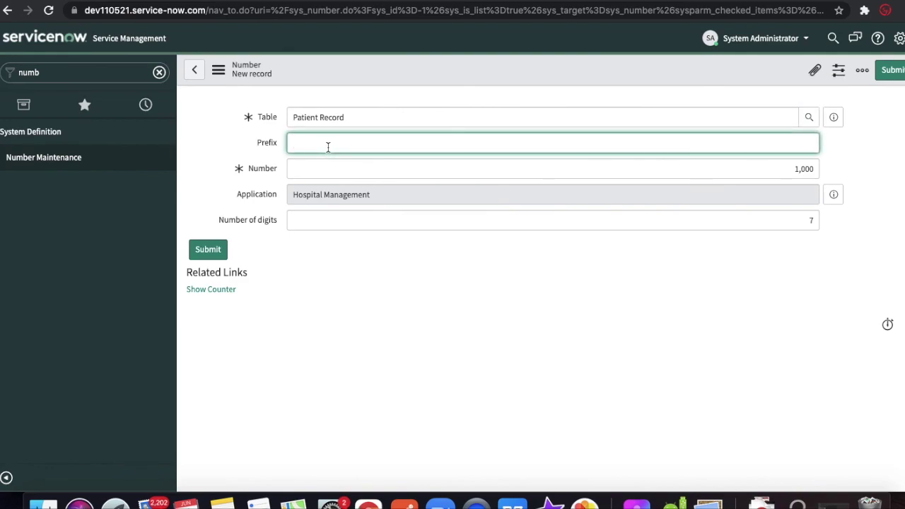
text(PR)
click(895, 72)
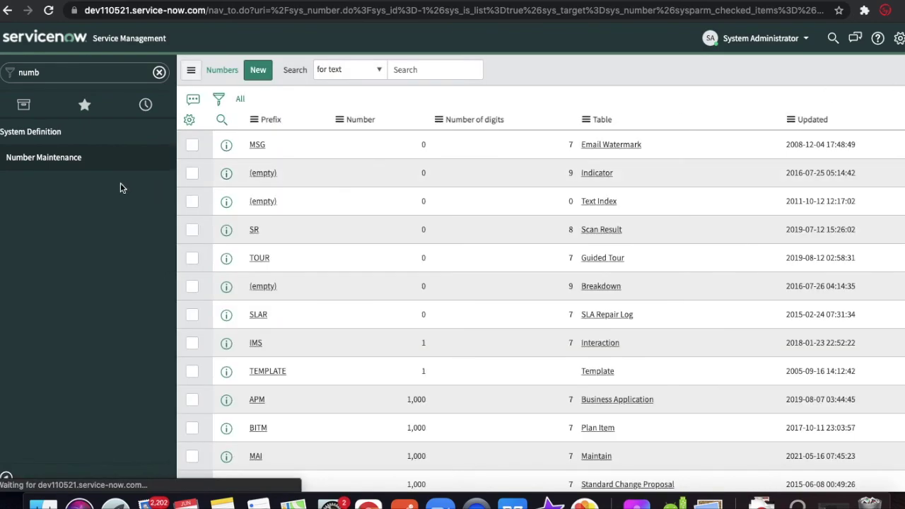
- Open new Patient Record forms and confirm the Number auto-fills with a PR-prefixed value like PR0001001
click(71, 71)
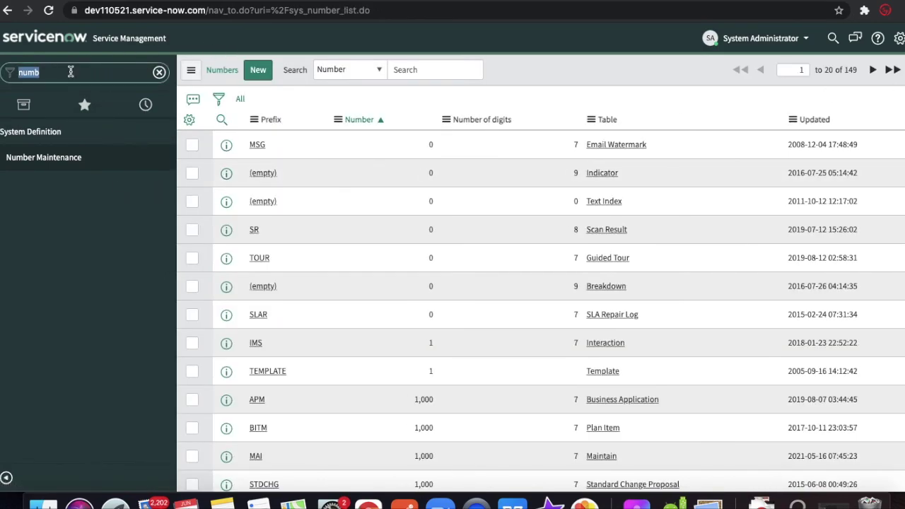
text(hos)
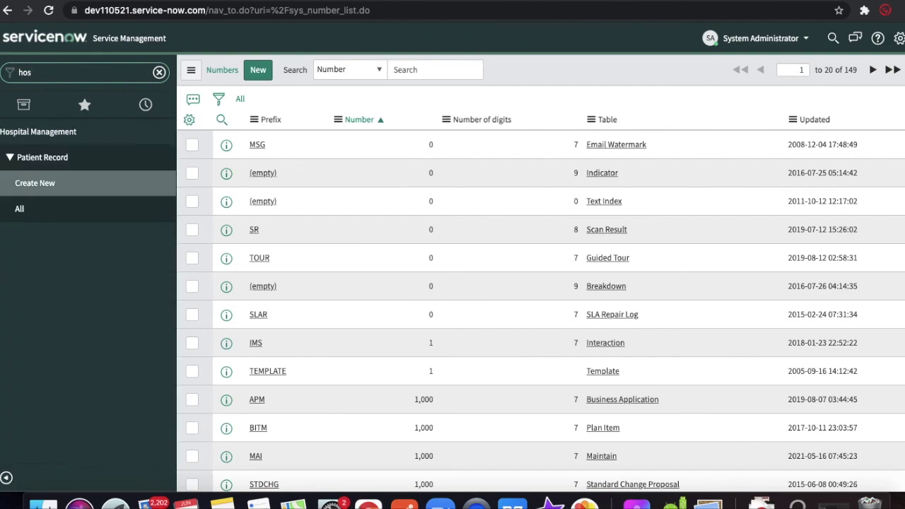
click(32, 183)
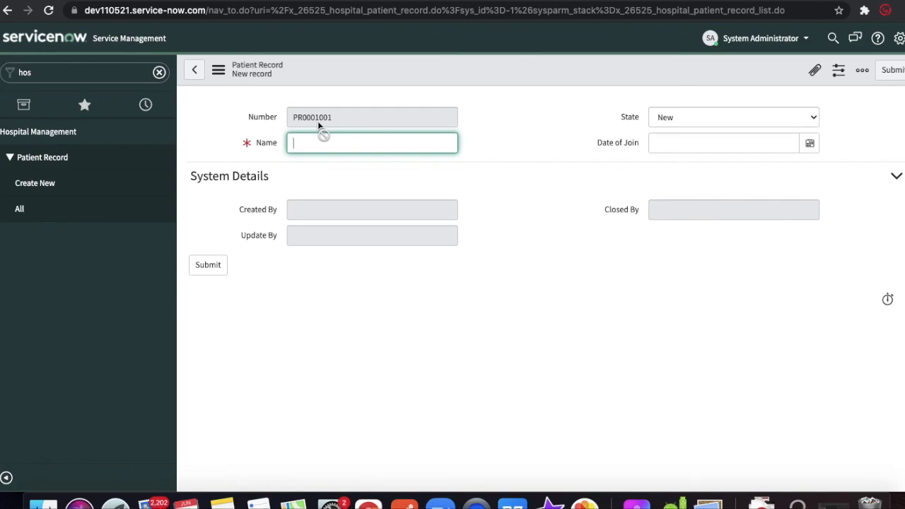
click(38, 192)
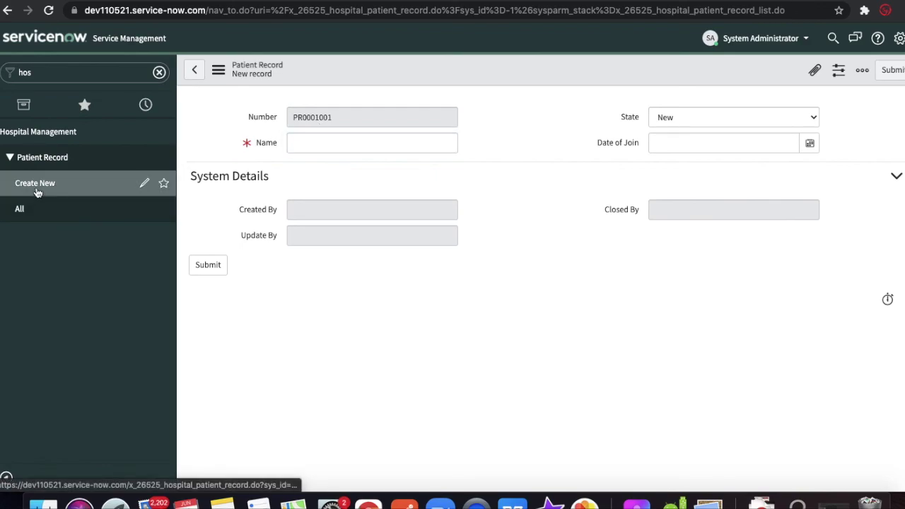